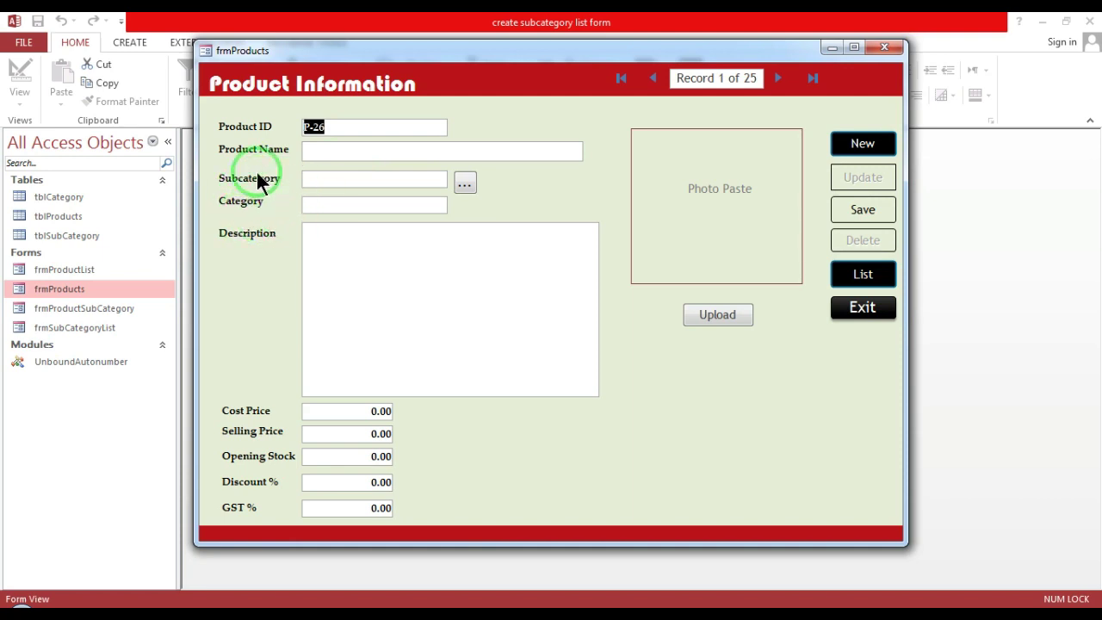
Fill in the new product with subcategory 200gm of category Tab from the subcategory list and the product name Aciloc.
{"action": "left_click", "coordinate": [468, 187]}
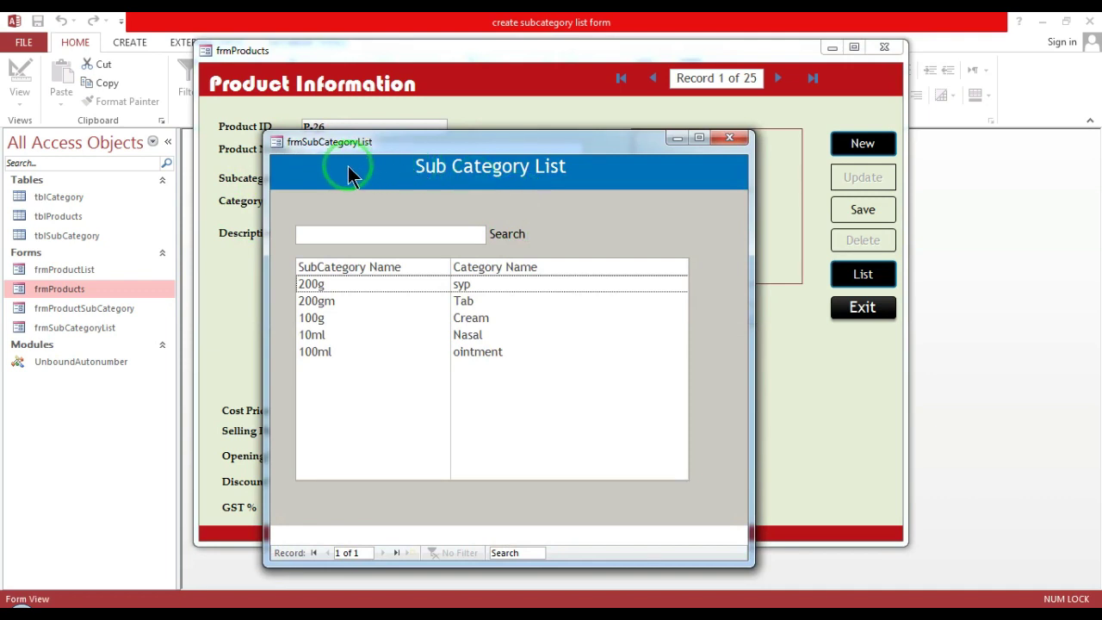
{"action": "left_click_drag", "start_coordinate": [375, 151], "coordinate": [642, 100]}
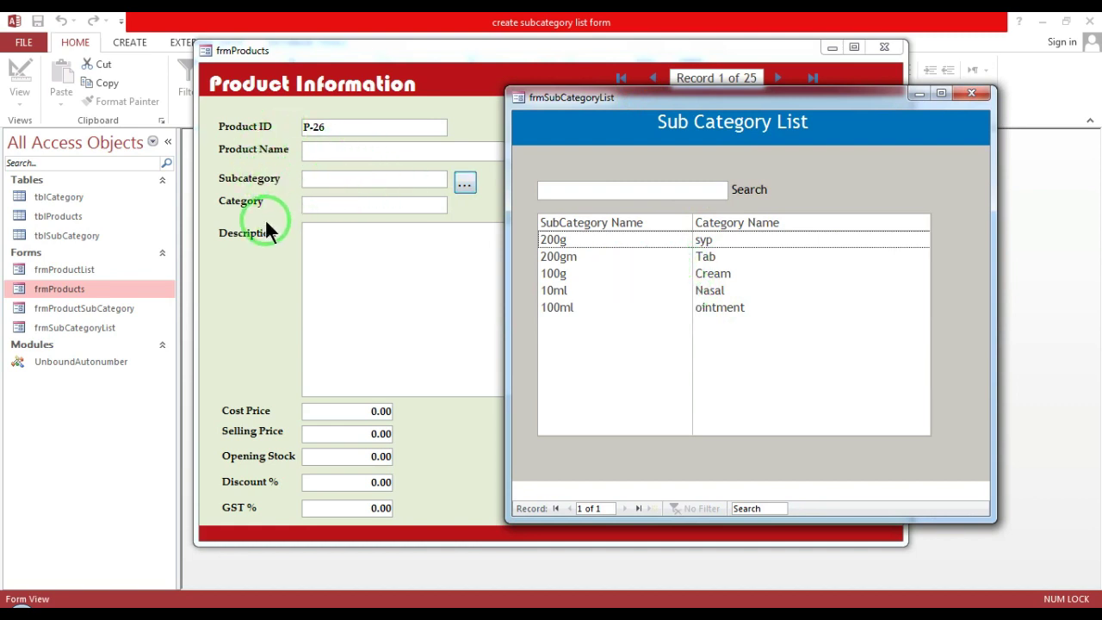
{"action": "double_click", "coordinate": [685, 255]}
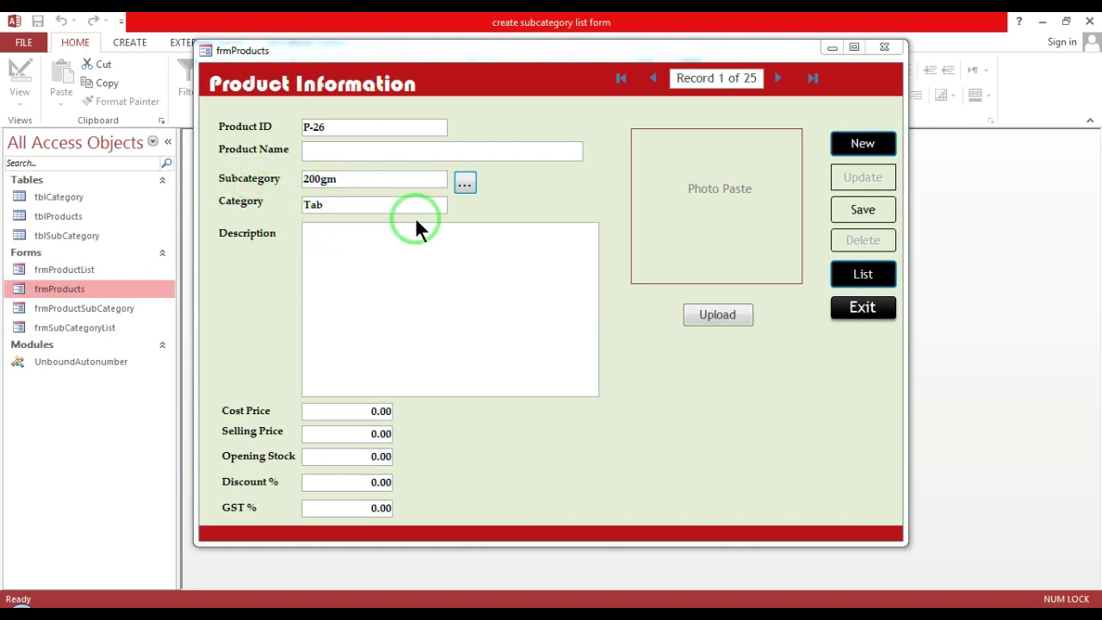
{"action": "left_click", "coordinate": [342, 151]}
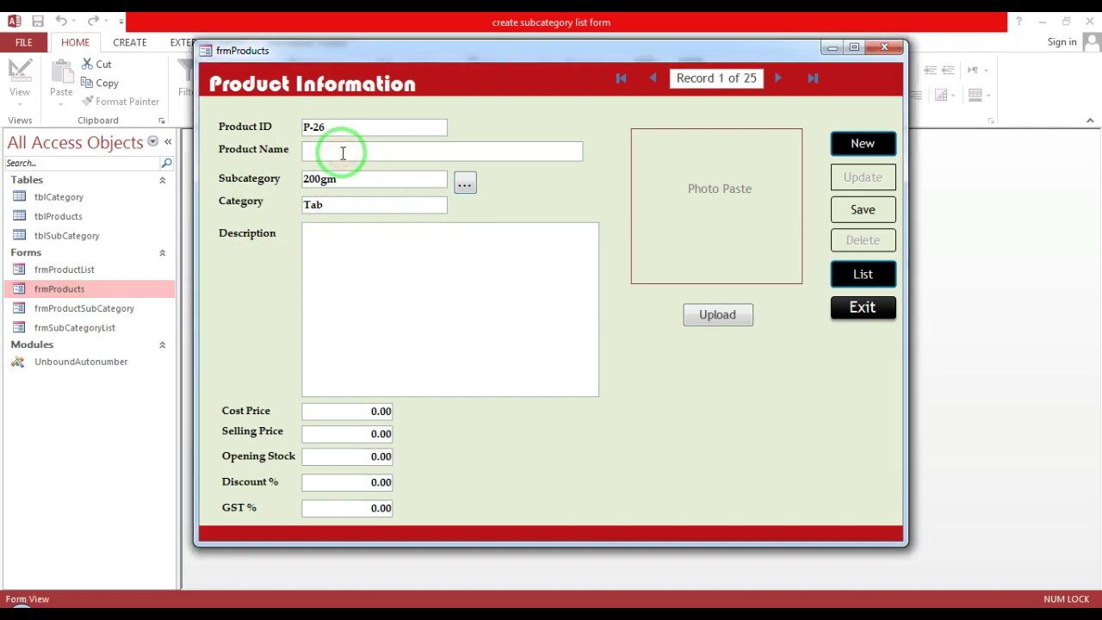
{"action": "type", "text": "Aciloc"}
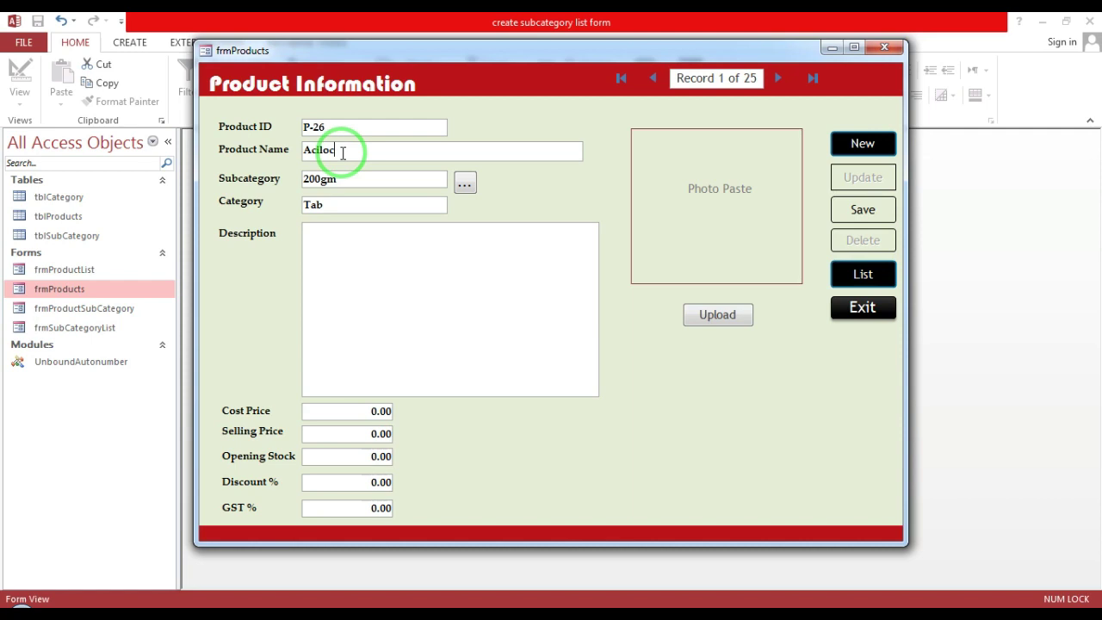
Search the subcategory list for "nas" and close both the list and the product form.
{"action": "left_click", "coordinate": [465, 183]}
{"action": "left_click_drag", "start_coordinate": [488, 137], "coordinate": [555, 94]}
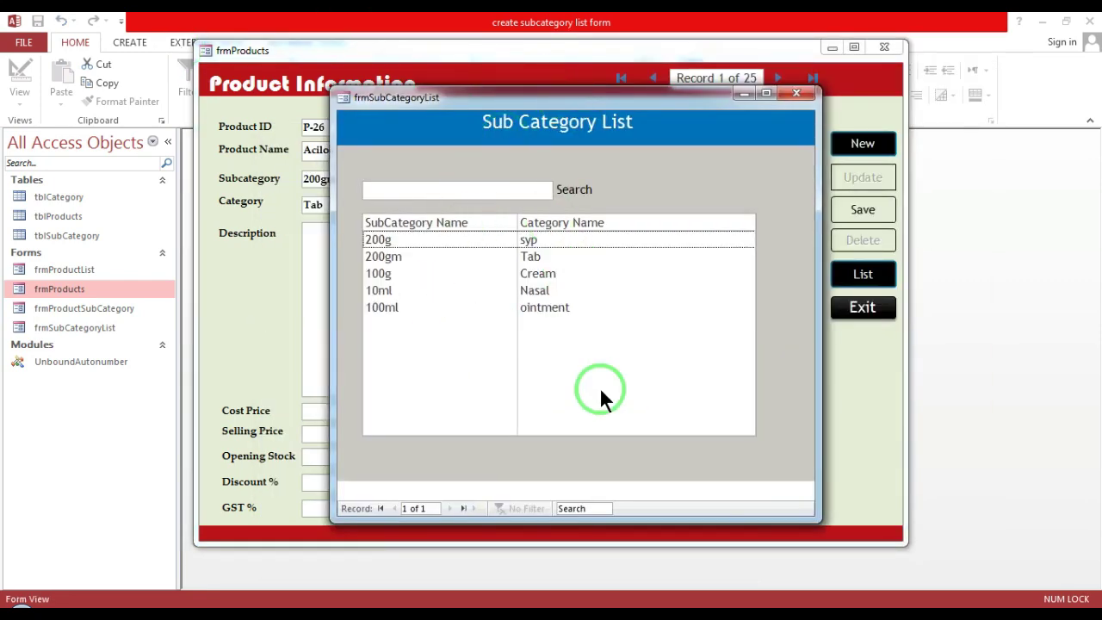
{"action": "left_click", "coordinate": [457, 188]}
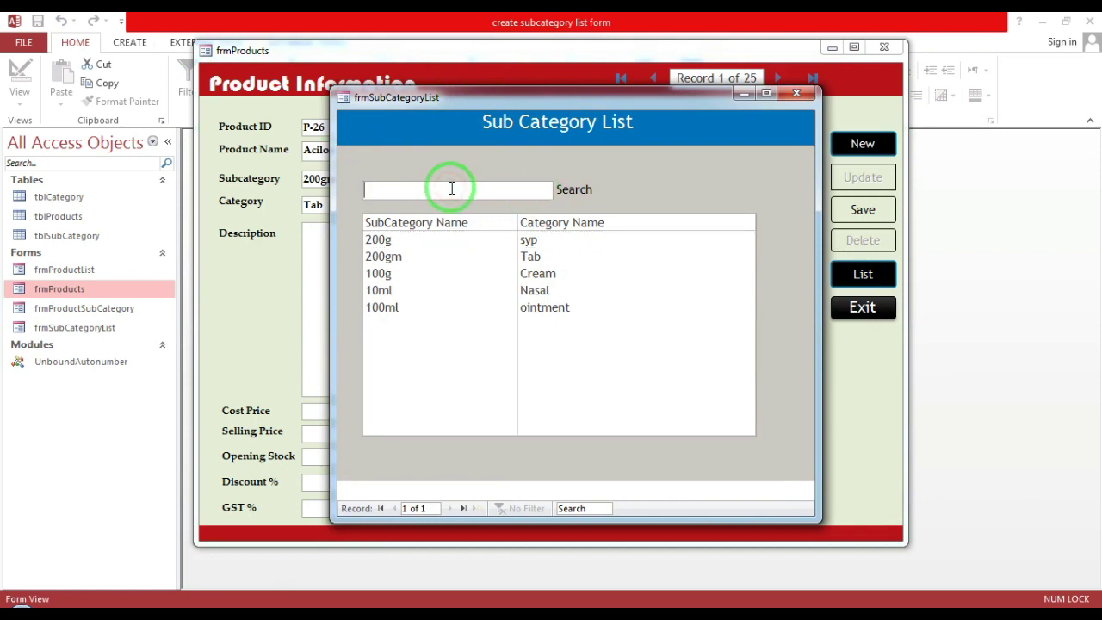
{"action": "type", "text": "nas"}
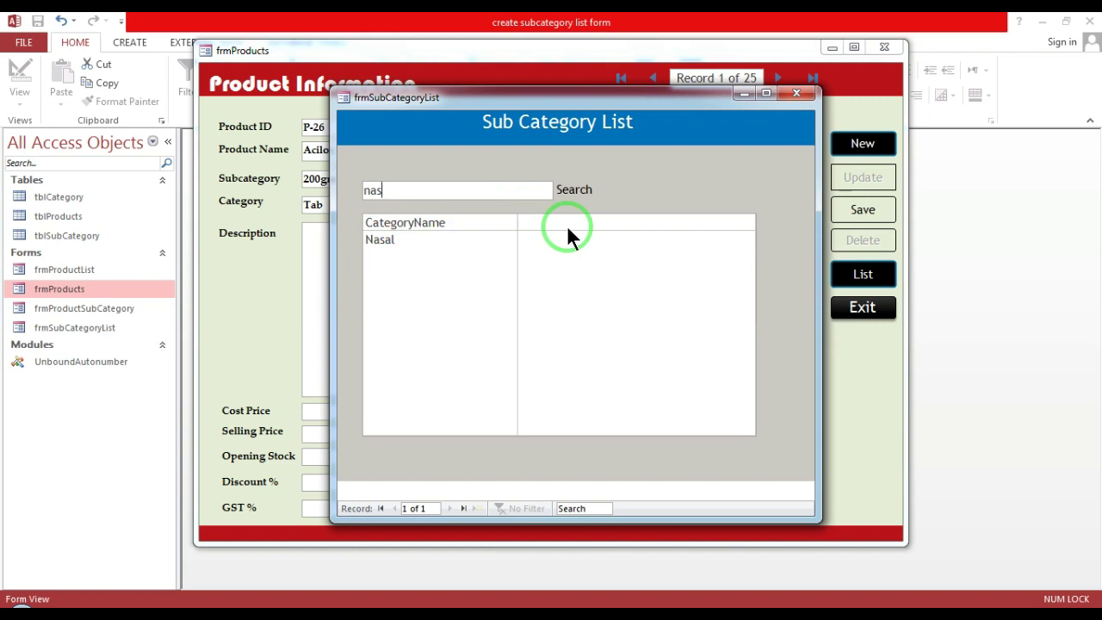
{"action": "left_click", "coordinate": [796, 93]}
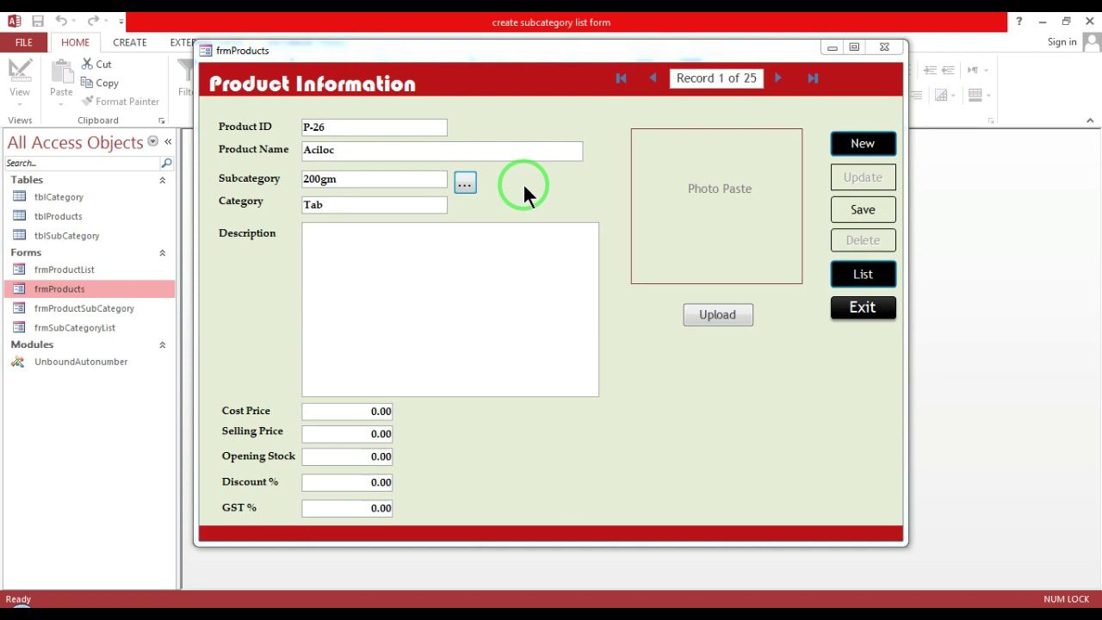
{"action": "left_click", "coordinate": [875, 50]}
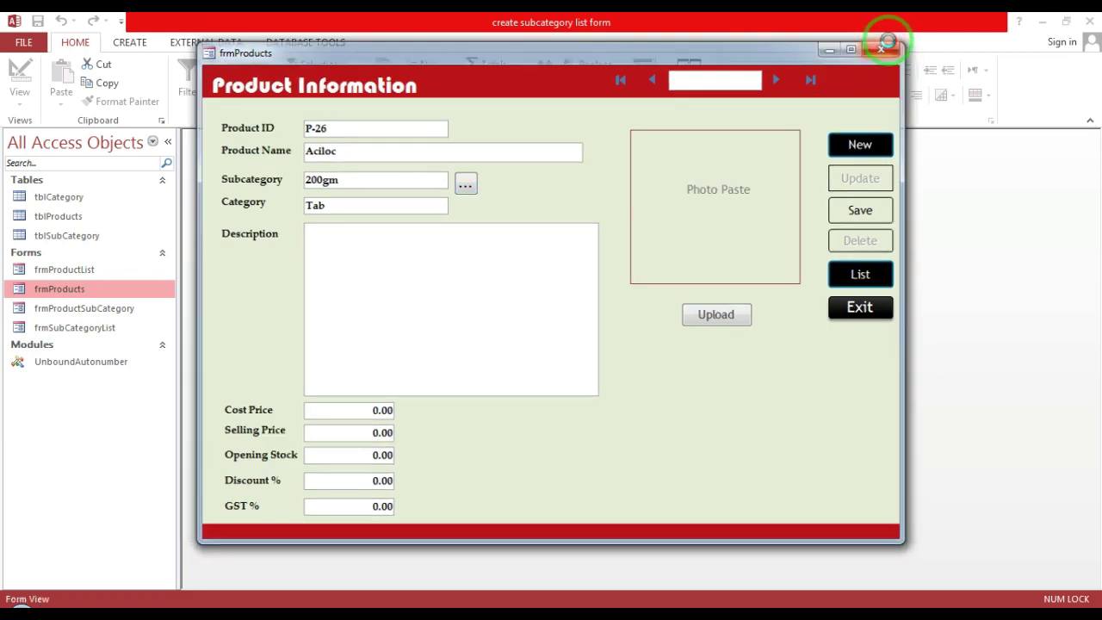
Review the field names and data types of tblSubCategory in Design View and close the table.
{"action": "left_click", "coordinate": [73, 197]}
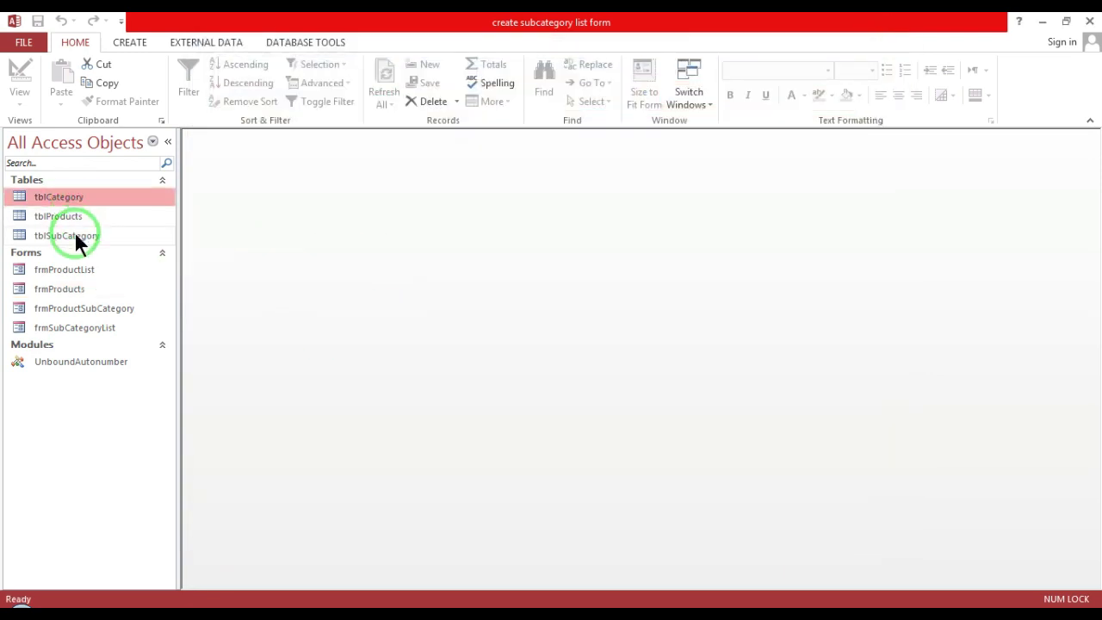
{"action": "left_click", "coordinate": [70, 236]}
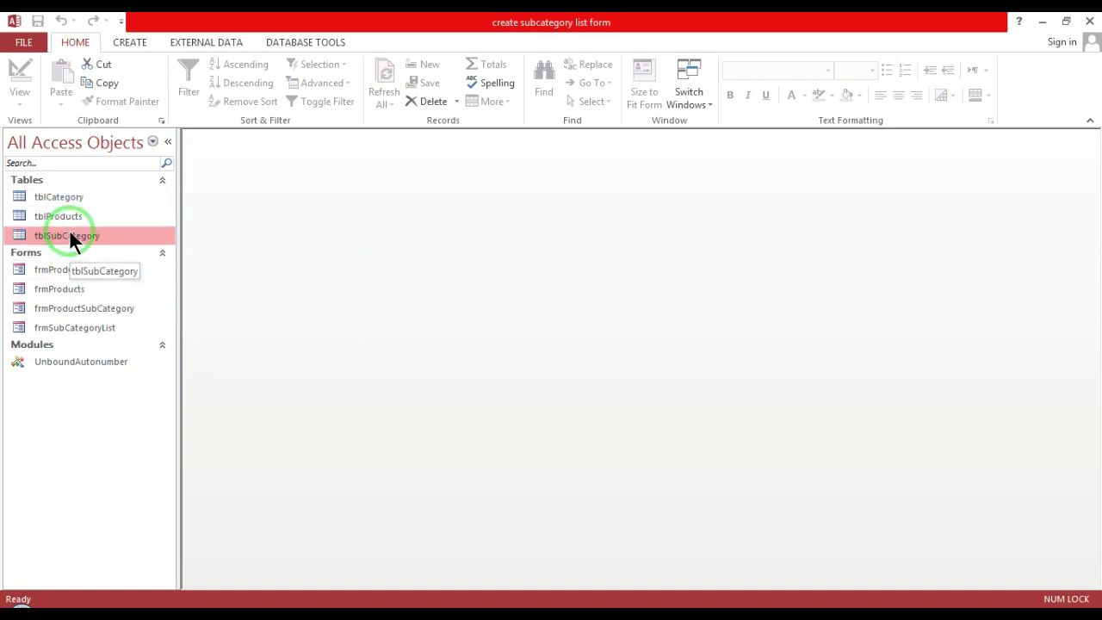
{"action": "key", "text": "Up"}
{"action": "key", "text": "Up"}
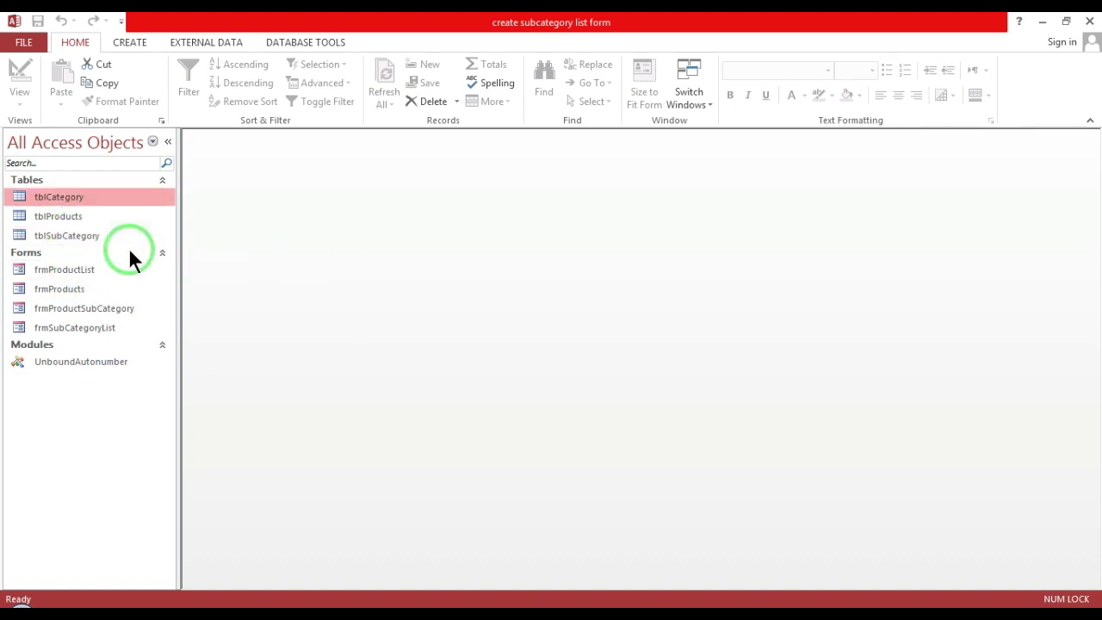
{"action": "left_click", "coordinate": [52, 236]}
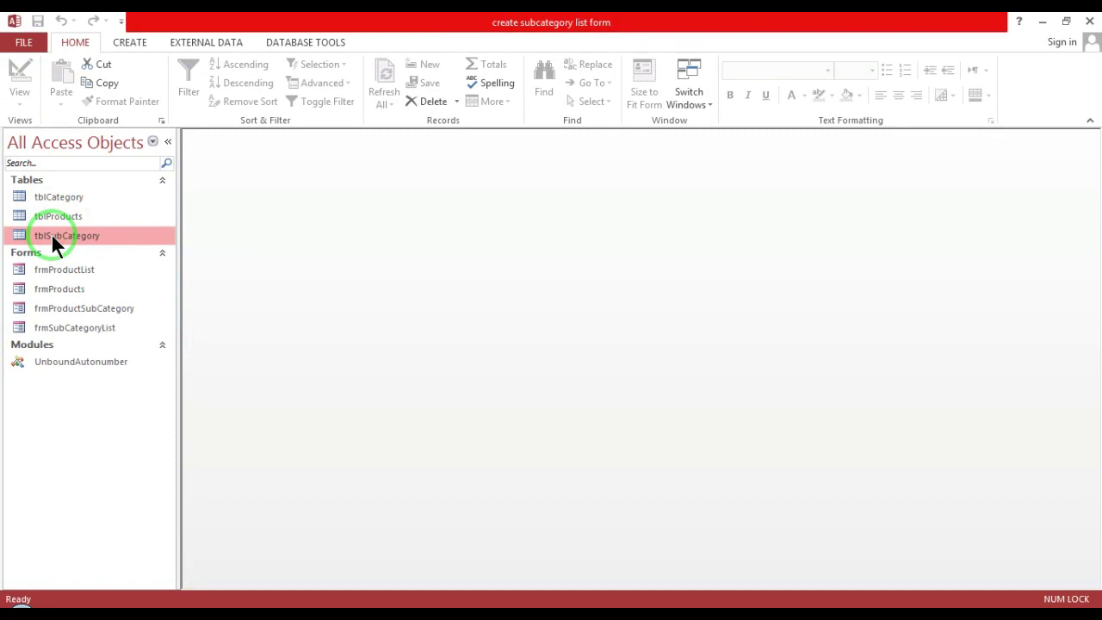
{"action": "right_click", "coordinate": [52, 241]}
{"action": "left_click", "coordinate": [89, 265]}
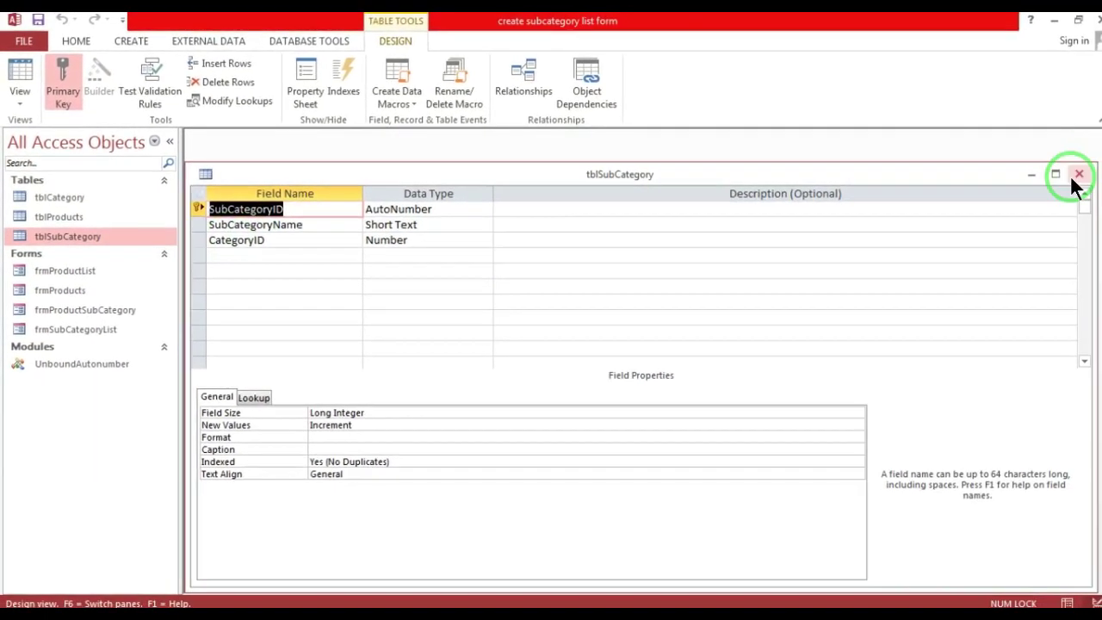
{"action": "left_click", "coordinate": [1072, 176]}
Review the field names and data types of tblCategory in Design View and close the table.
{"action": "left_click", "coordinate": [78, 197]}
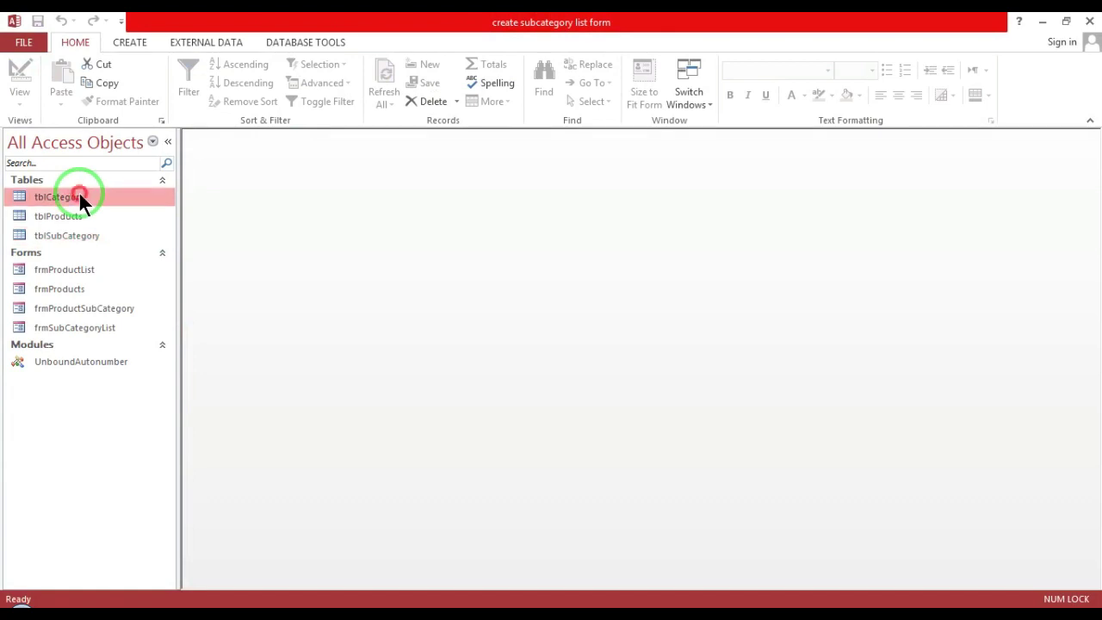
{"action": "right_click", "coordinate": [79, 193]}
{"action": "left_click", "coordinate": [127, 222]}
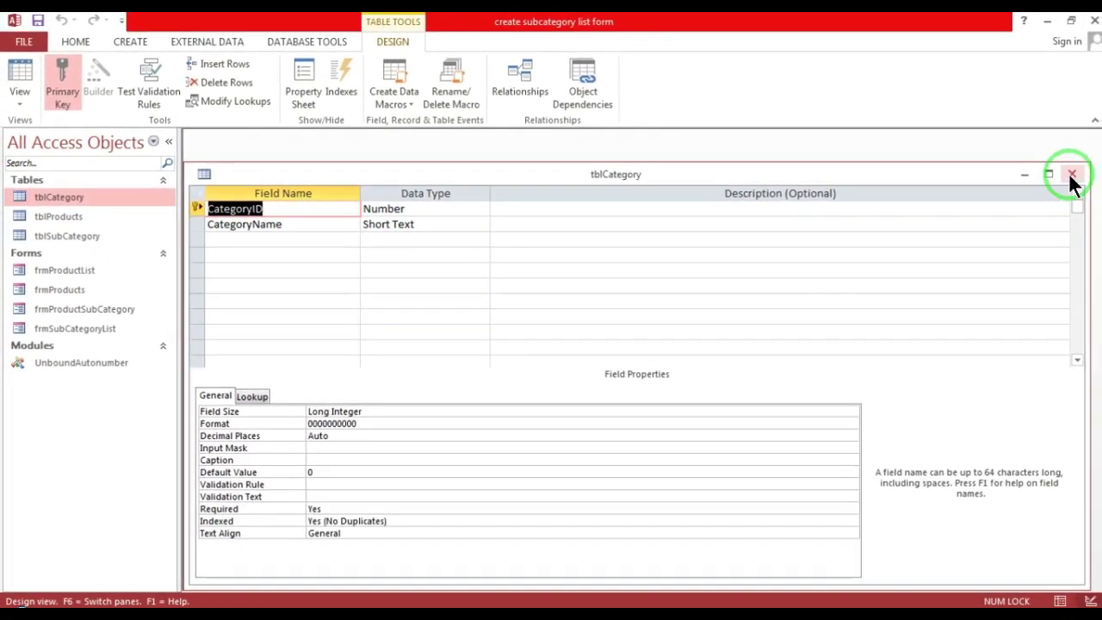
{"action": "left_click", "coordinate": [1073, 173]}
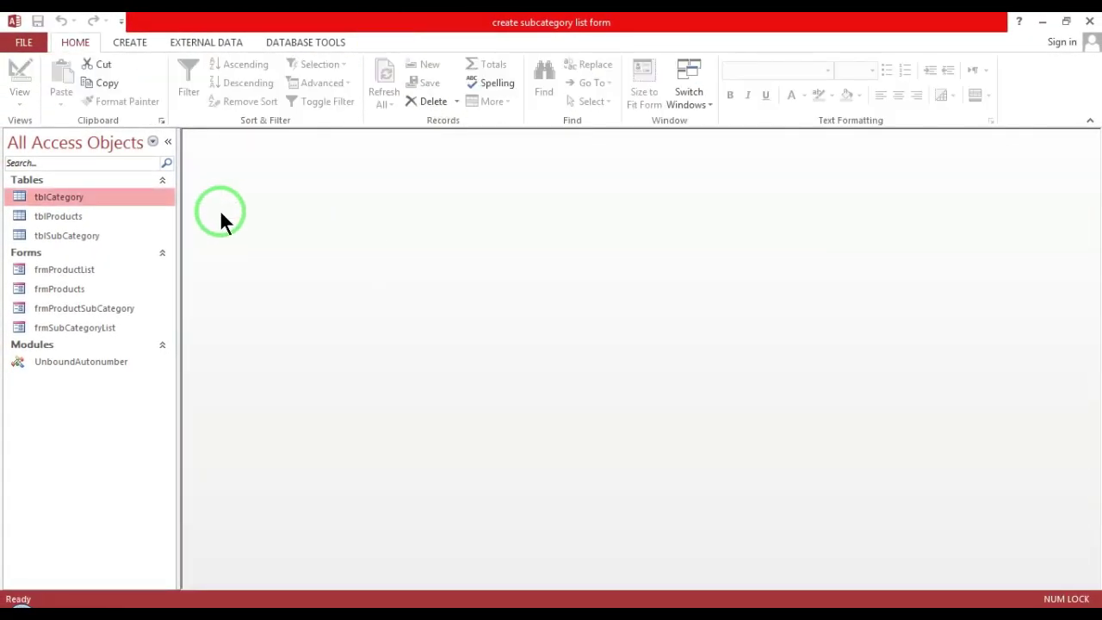
Display the database relationships and enlarge the tblProducts box to show all of its fields.
{"action": "left_click", "coordinate": [295, 44]}
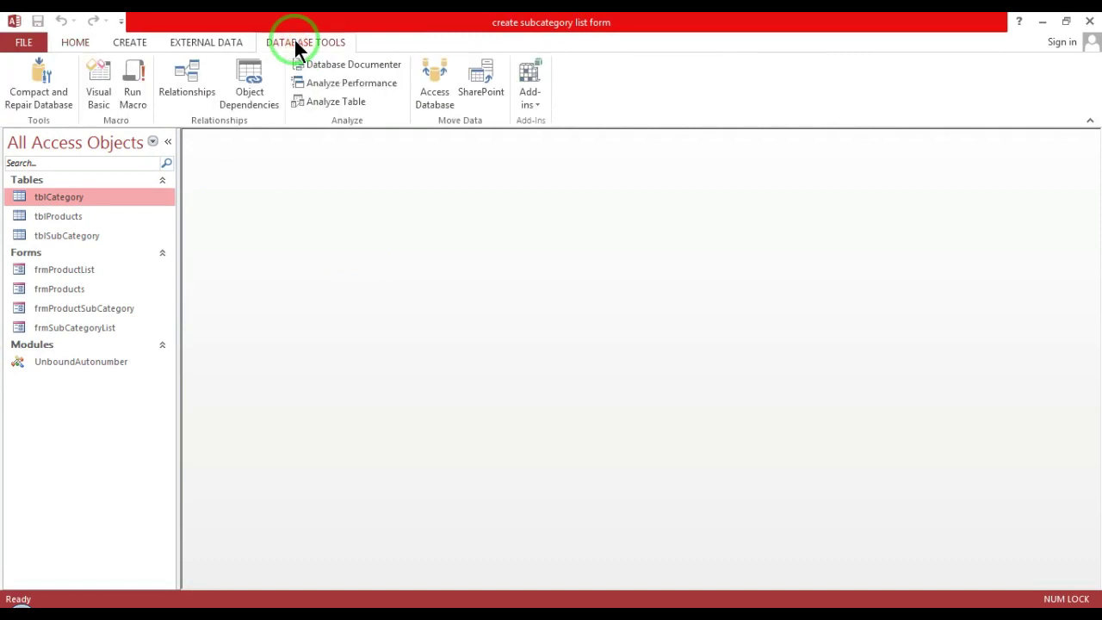
{"action": "left_click", "coordinate": [181, 75]}
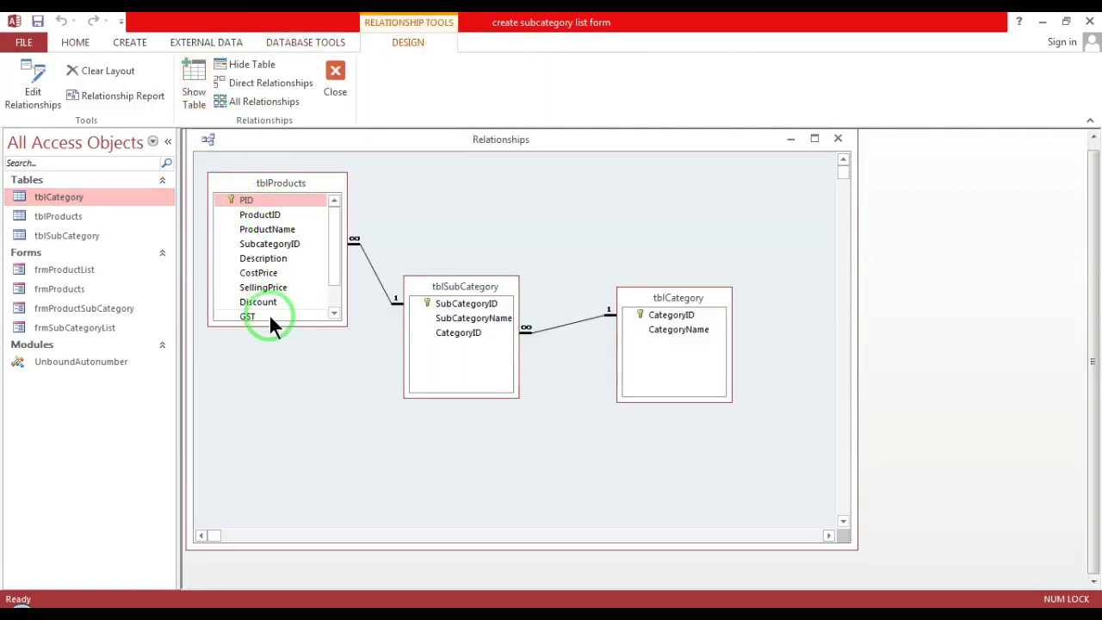
{"action": "left_click_drag", "start_coordinate": [280, 323], "coordinate": [287, 379]}
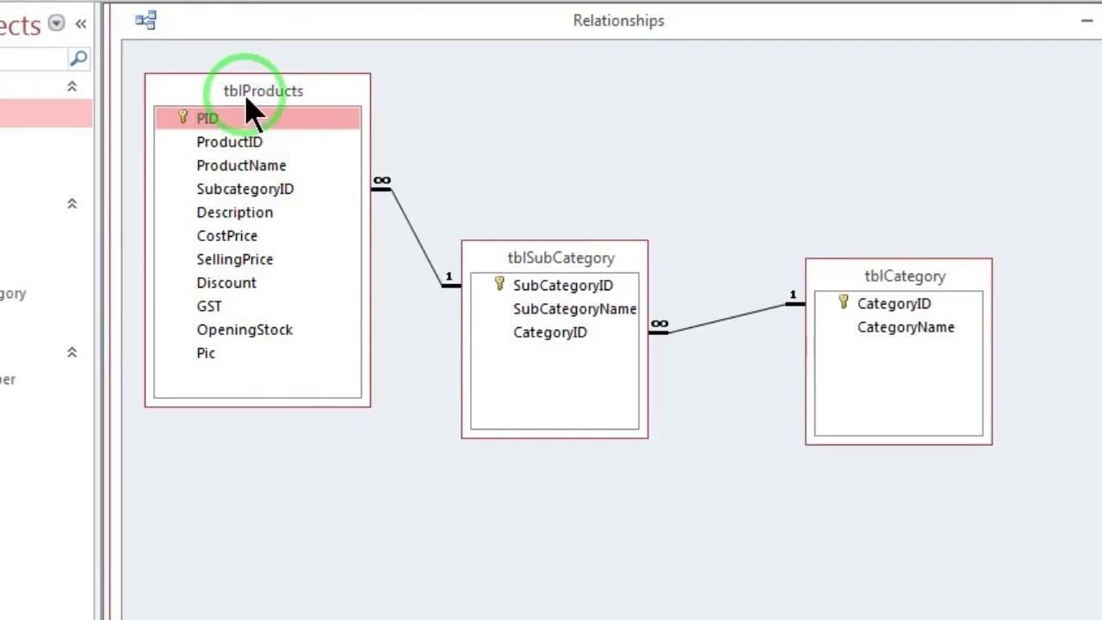
Examine the relationship settings linking tblProducts and tblSubCategory through the subcategory ID.
{"action": "left_click", "coordinate": [245, 191]}
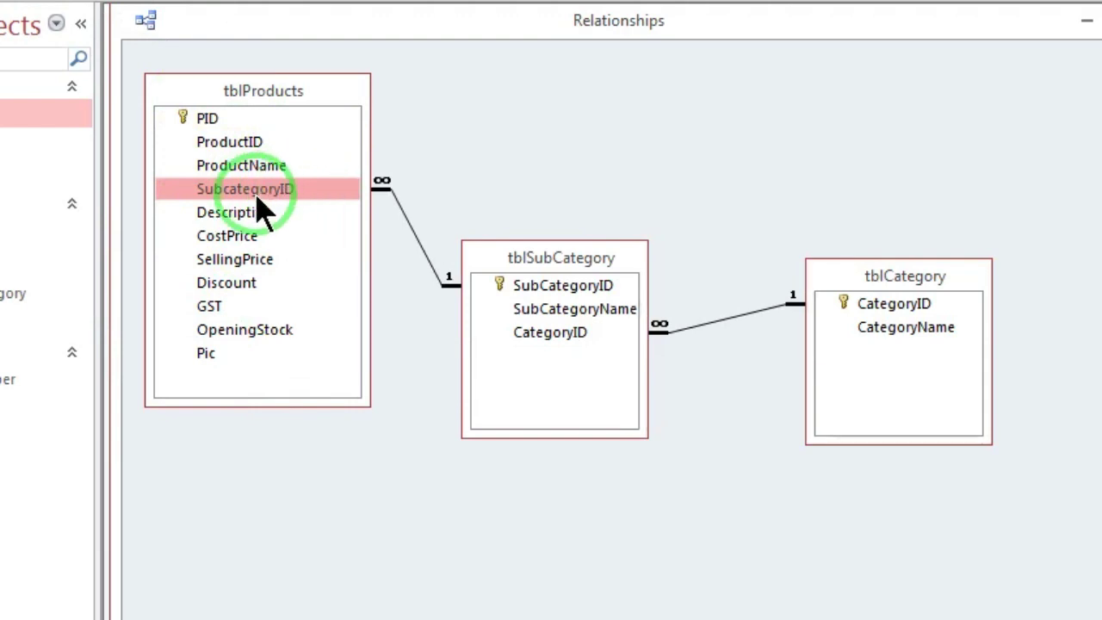
{"action": "left_click", "coordinate": [538, 285]}
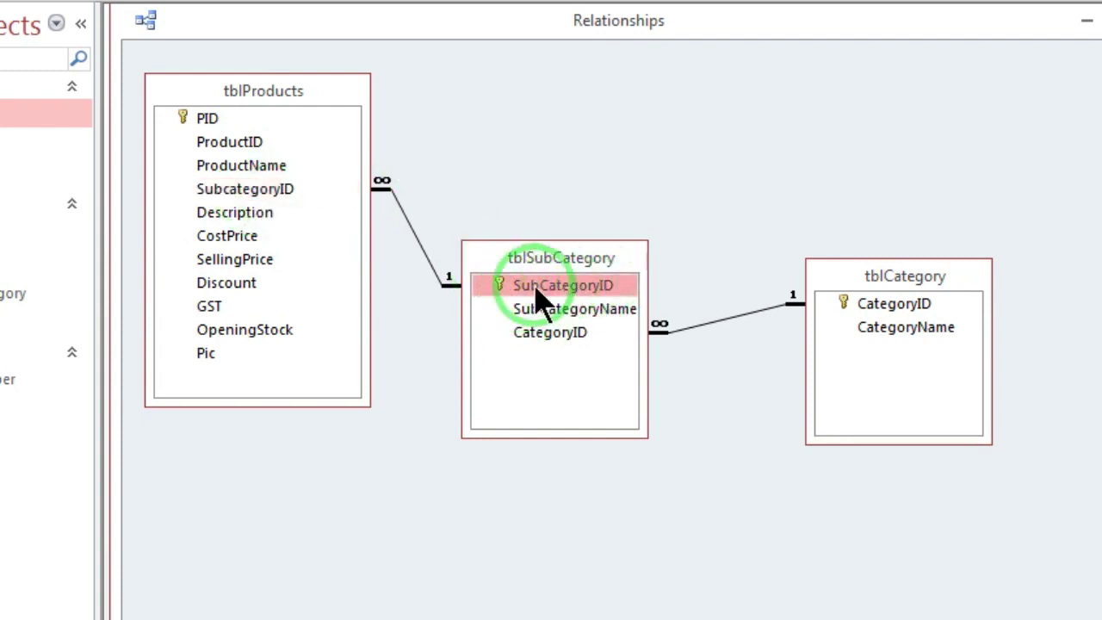
{"action": "left_click", "coordinate": [415, 237]}
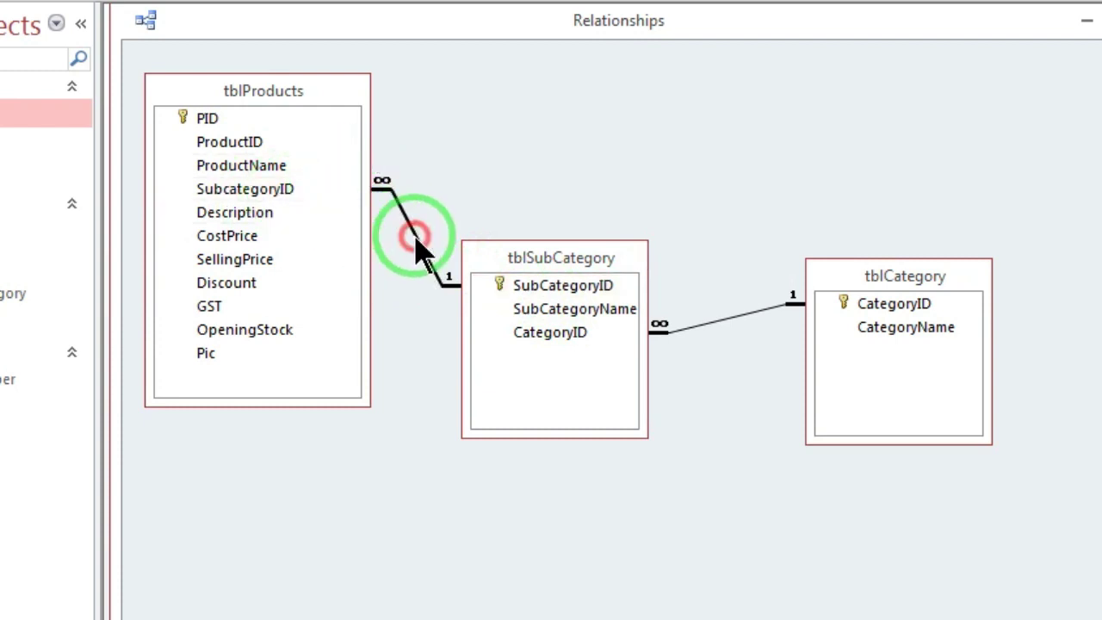
{"action": "double_click", "coordinate": [414, 238]}
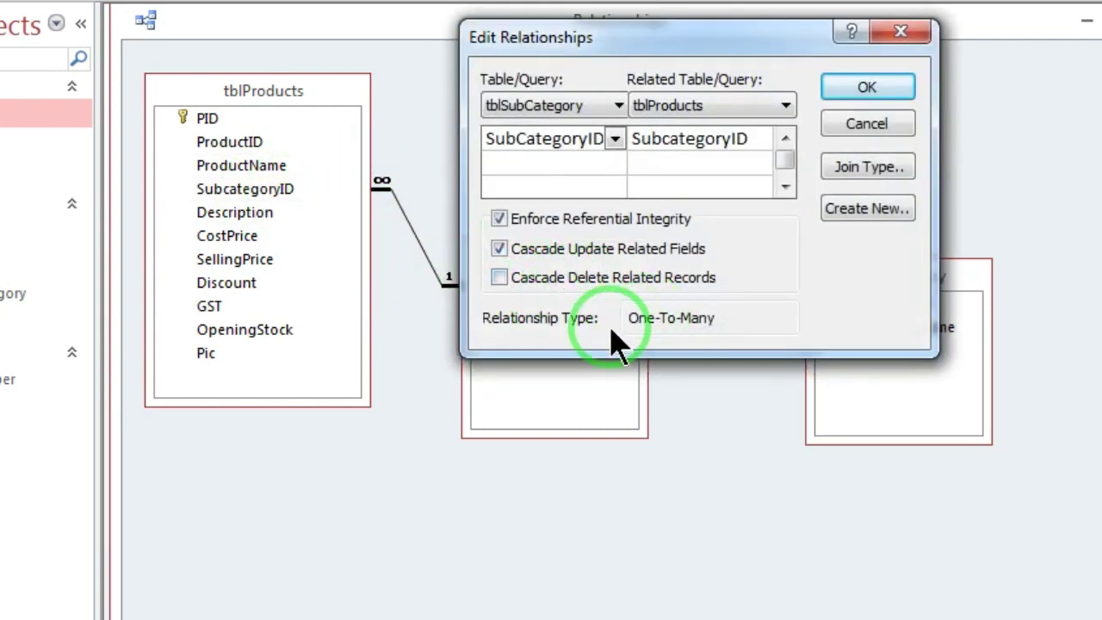
{"action": "left_click", "coordinate": [891, 32]}
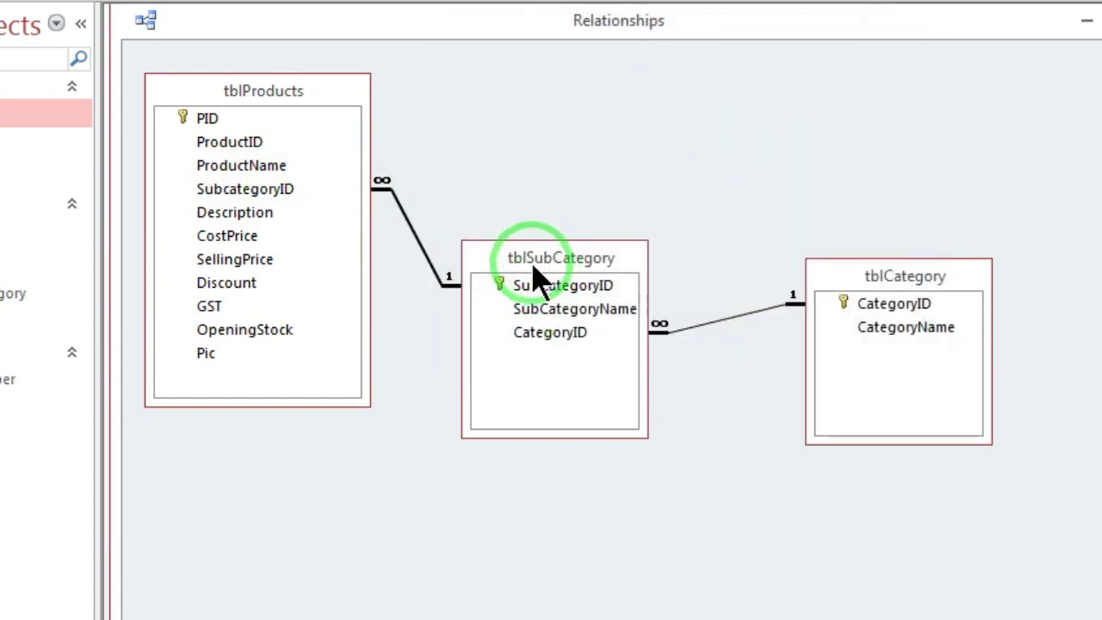
Examine the relationship settings linking tblSubCategory and tblCategory through CategoryID, and close the relationships diagram.
{"action": "left_click", "coordinate": [542, 336]}
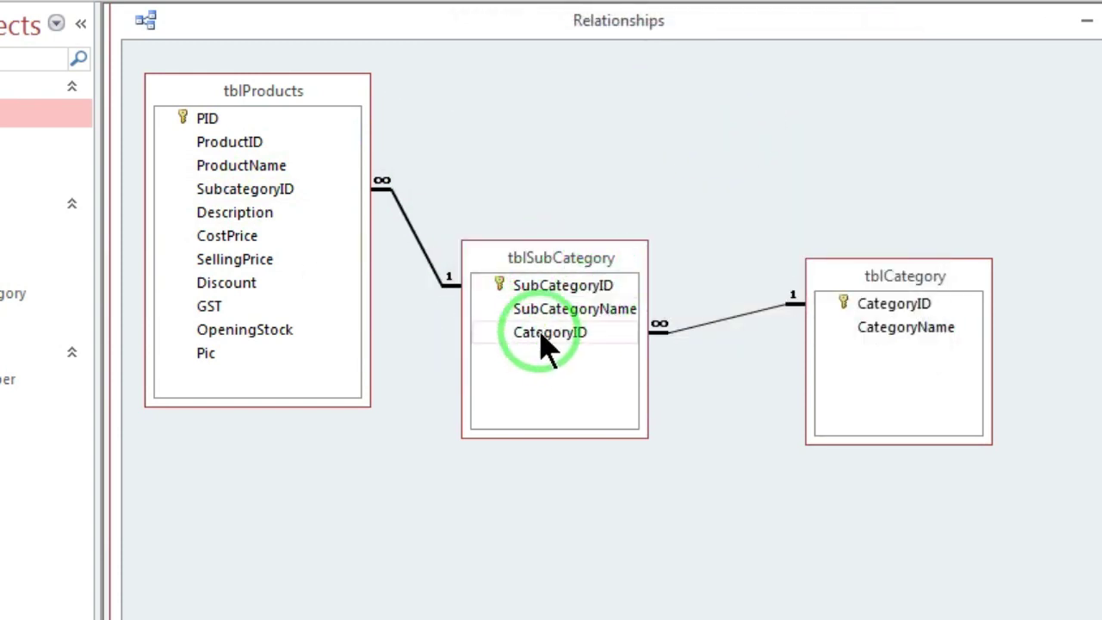
{"action": "left_click", "coordinate": [938, 310]}
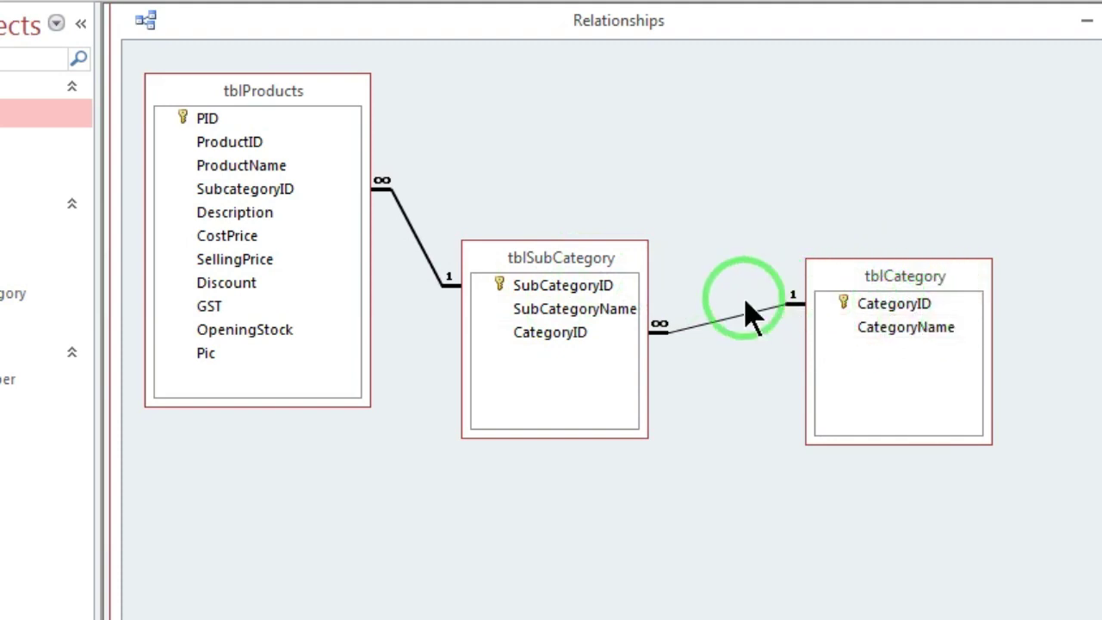
{"action": "double_click", "coordinate": [699, 334]}
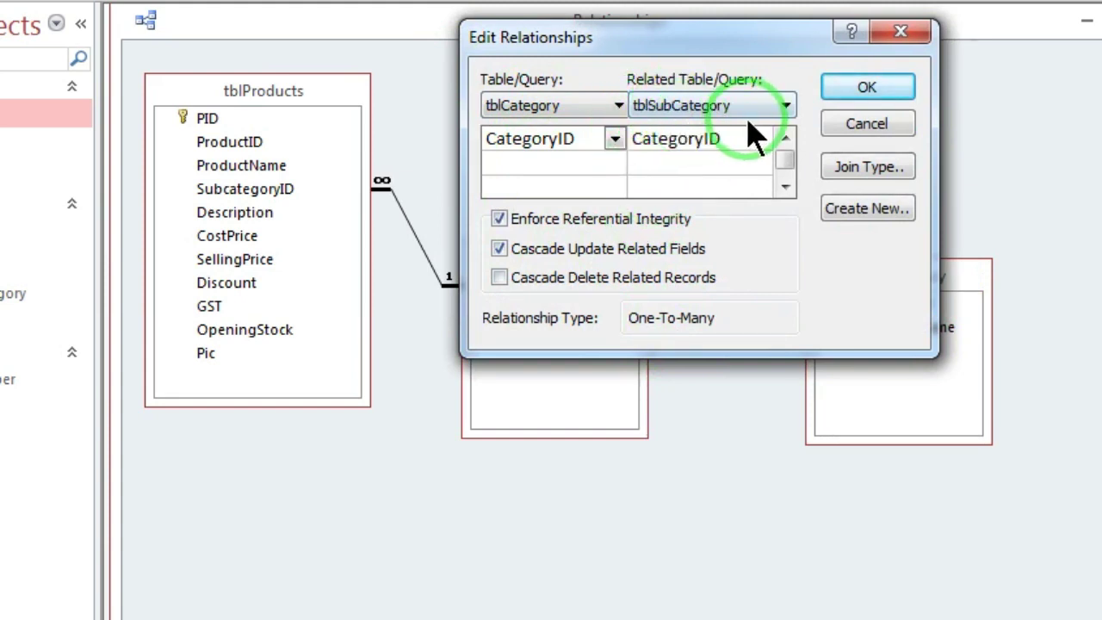
{"action": "left_click", "coordinate": [895, 34]}
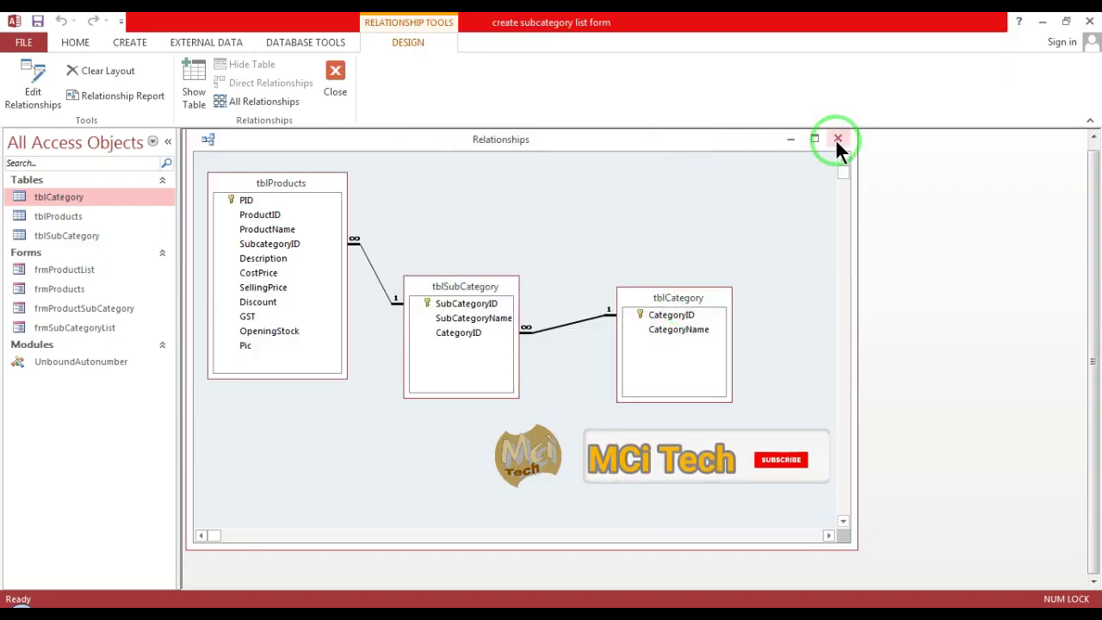
{"action": "left_click", "coordinate": [836, 139]}
{"action": "left_click", "coordinate": [498, 360]}
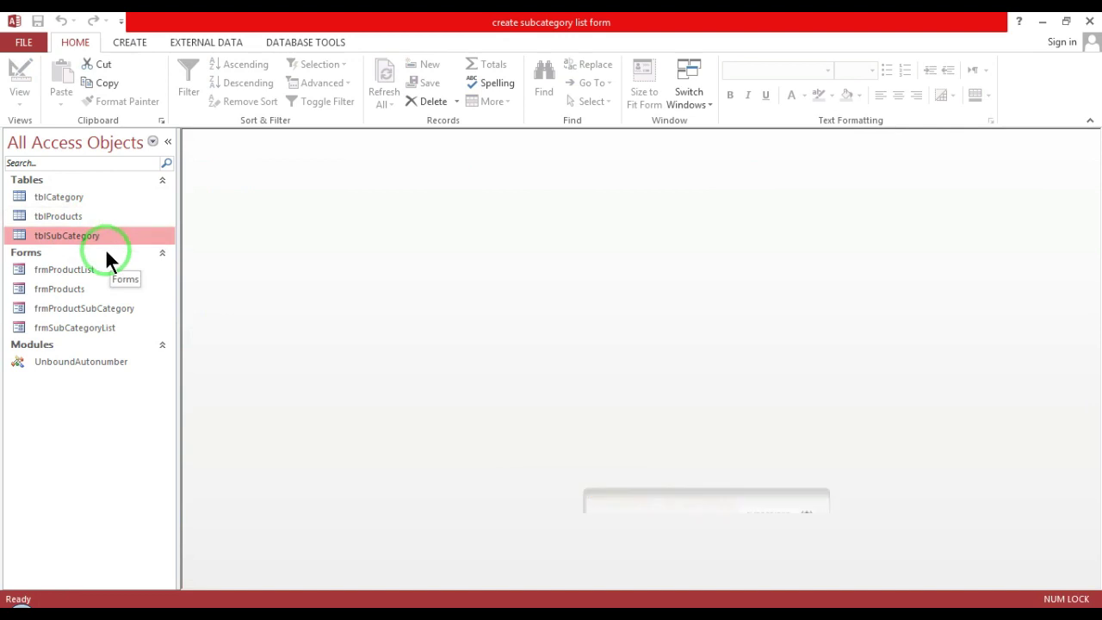
Add a new record with the category name powder to tblCategory.
{"action": "double_click", "coordinate": [56, 196]}
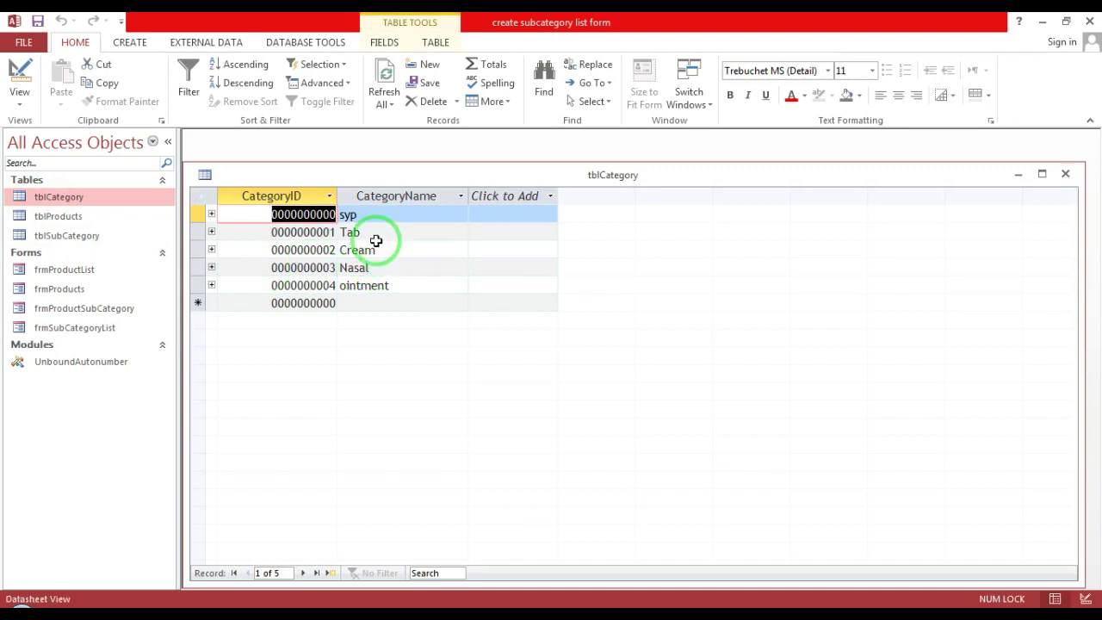
{"action": "left_click", "coordinate": [397, 303]}
{"action": "type", "text": "powder"}
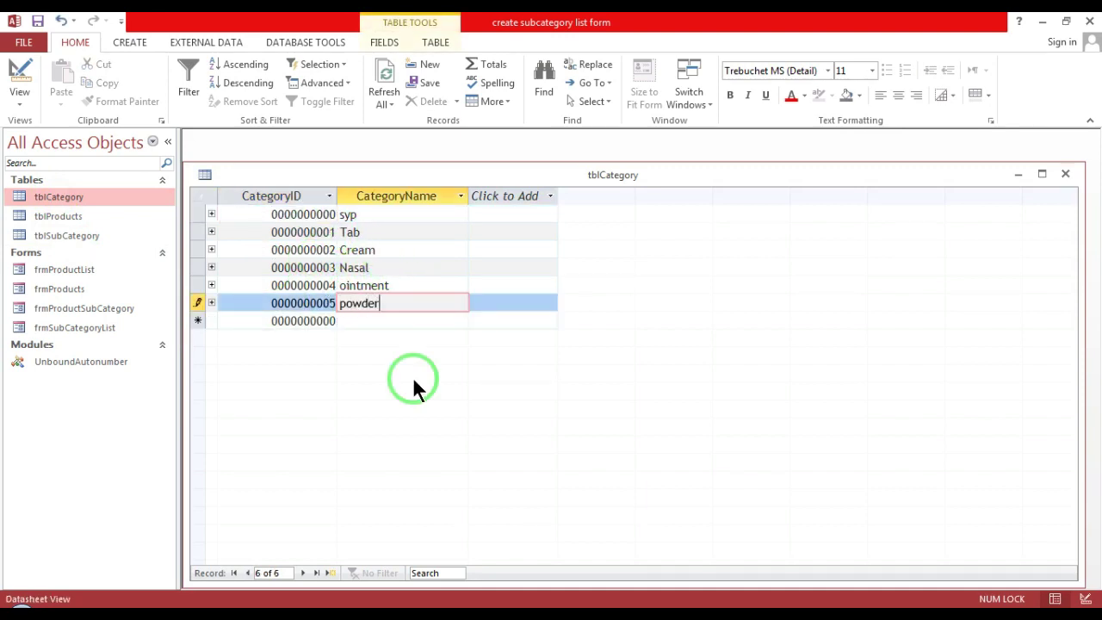
{"action": "key", "text": "Tab"}
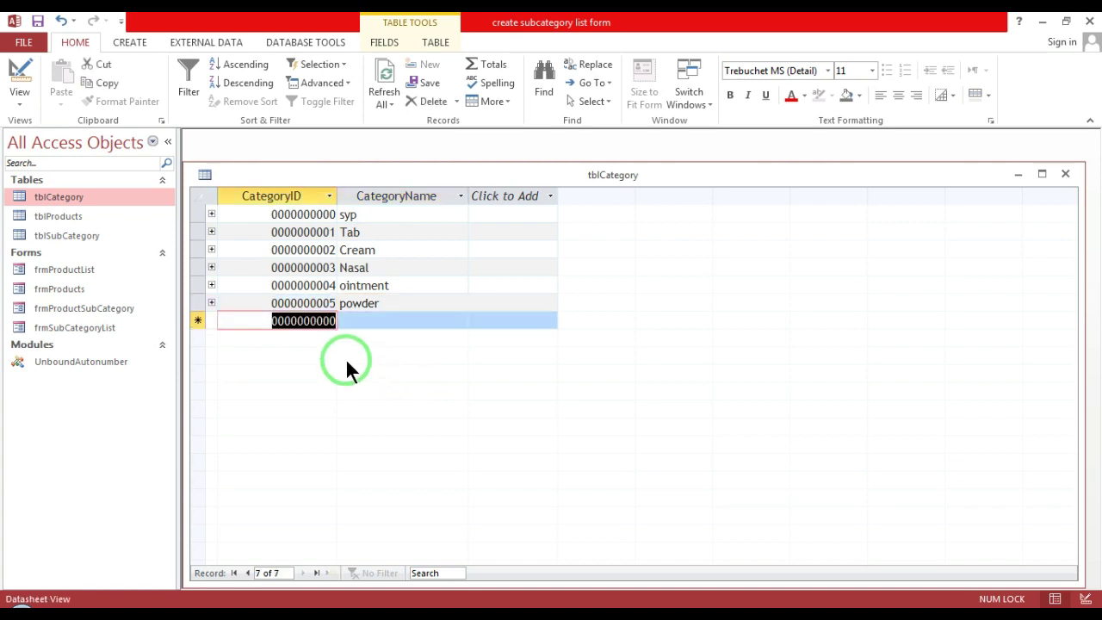
Add the subcategory name 40ml under the powder category, collapse its subrecords and close tblCategory.
{"action": "left_click", "coordinate": [211, 302]}
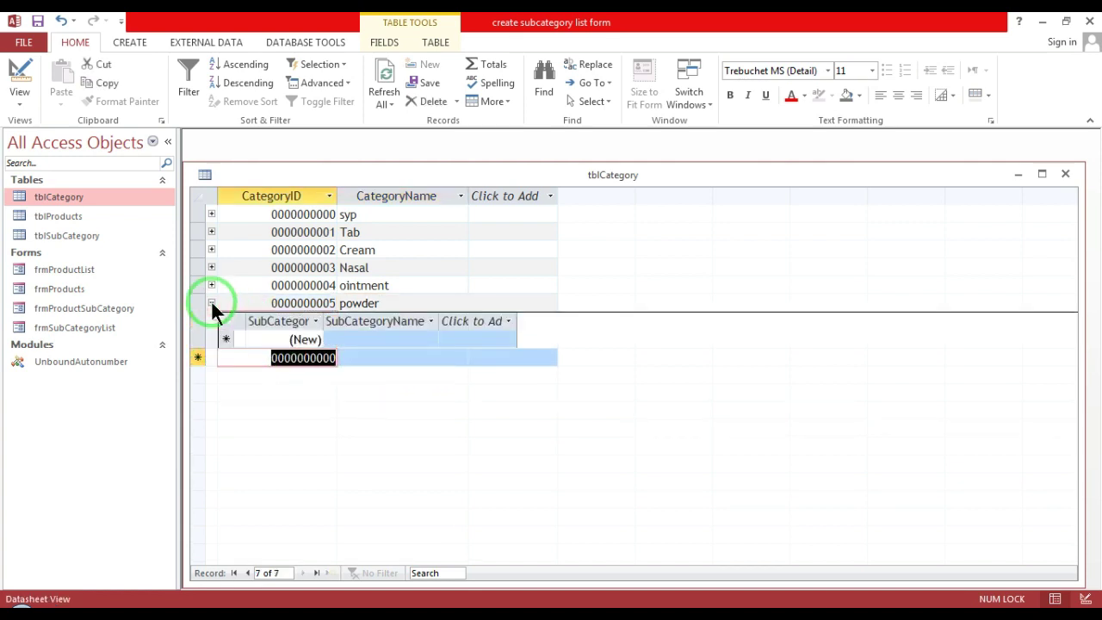
{"action": "left_click", "coordinate": [322, 335]}
{"action": "left_click_drag", "start_coordinate": [383, 316], "coordinate": [382, 318]}
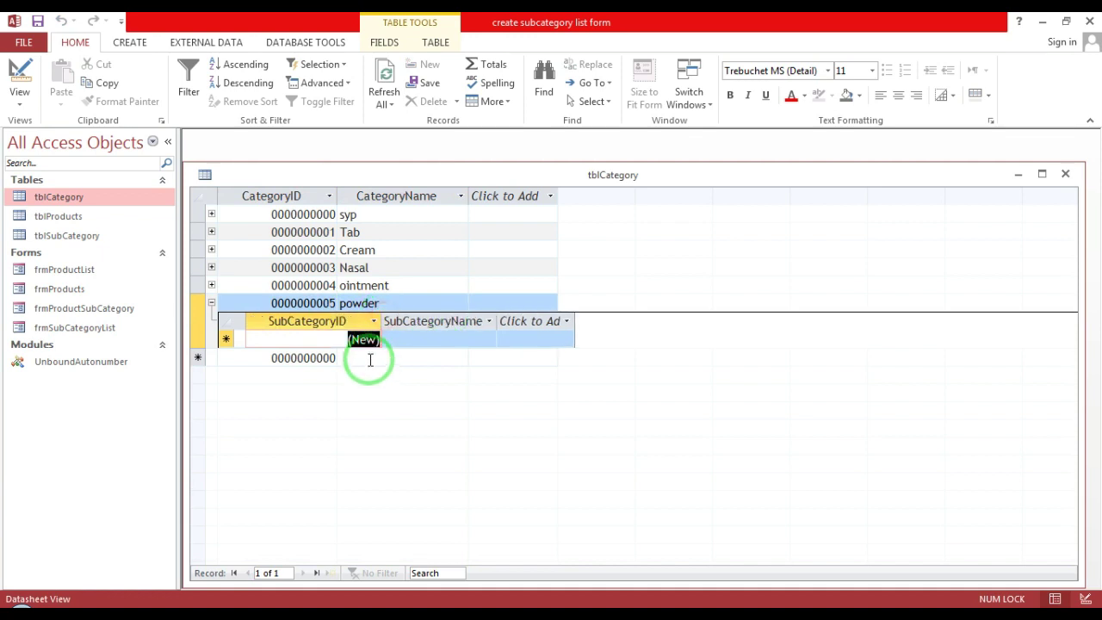
{"action": "left_click", "coordinate": [426, 339]}
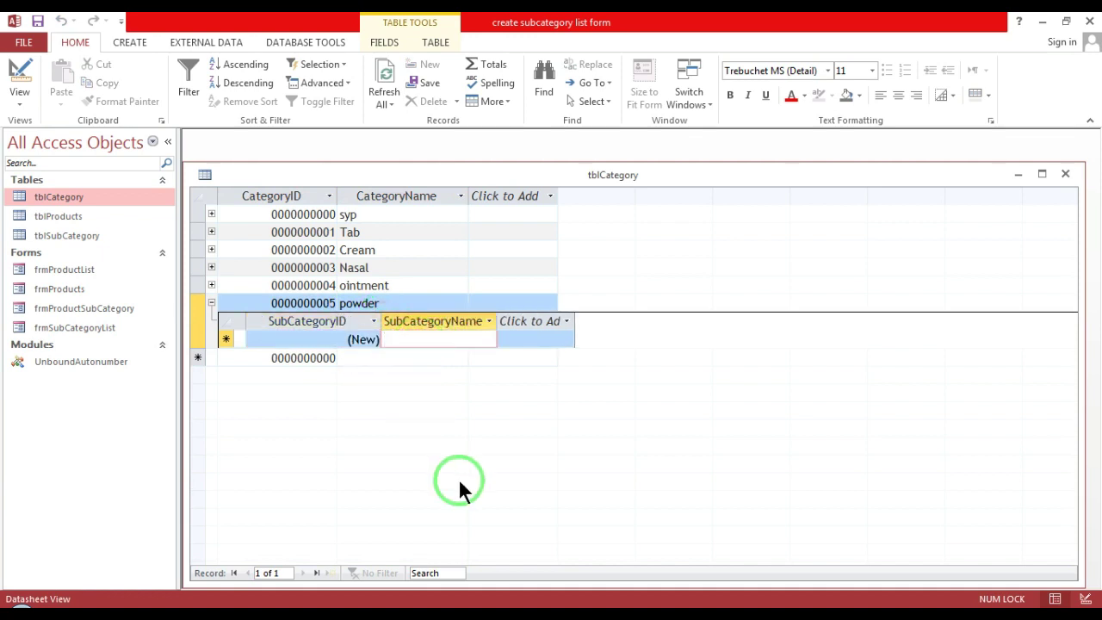
{"action": "type", "text": "40"}
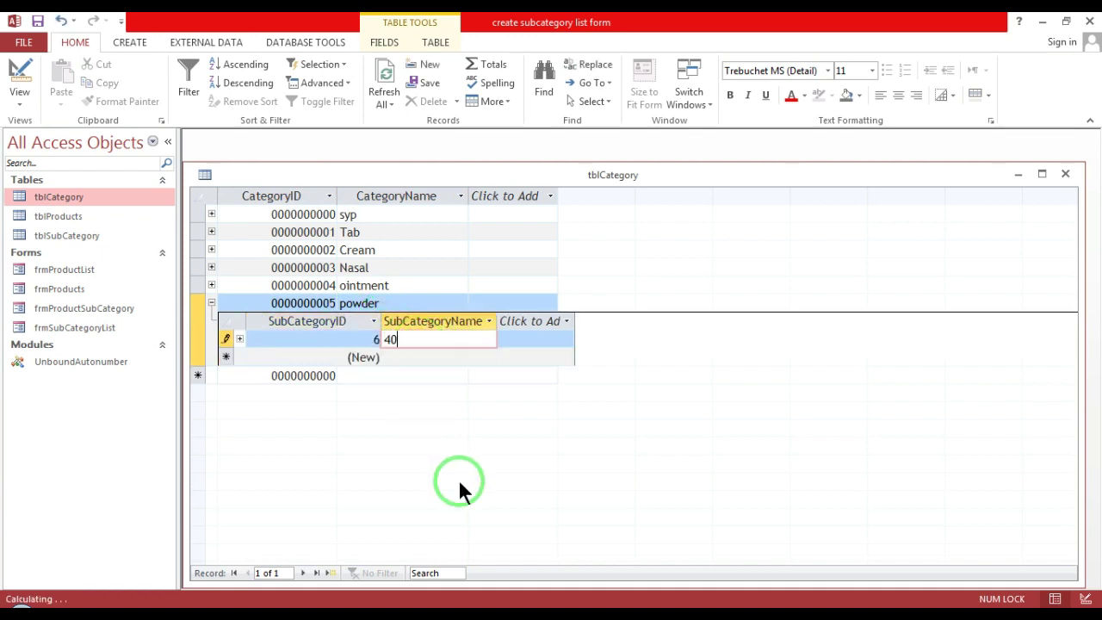
{"action": "type", "text": "ml"}
{"action": "left_click", "coordinate": [213, 303]}
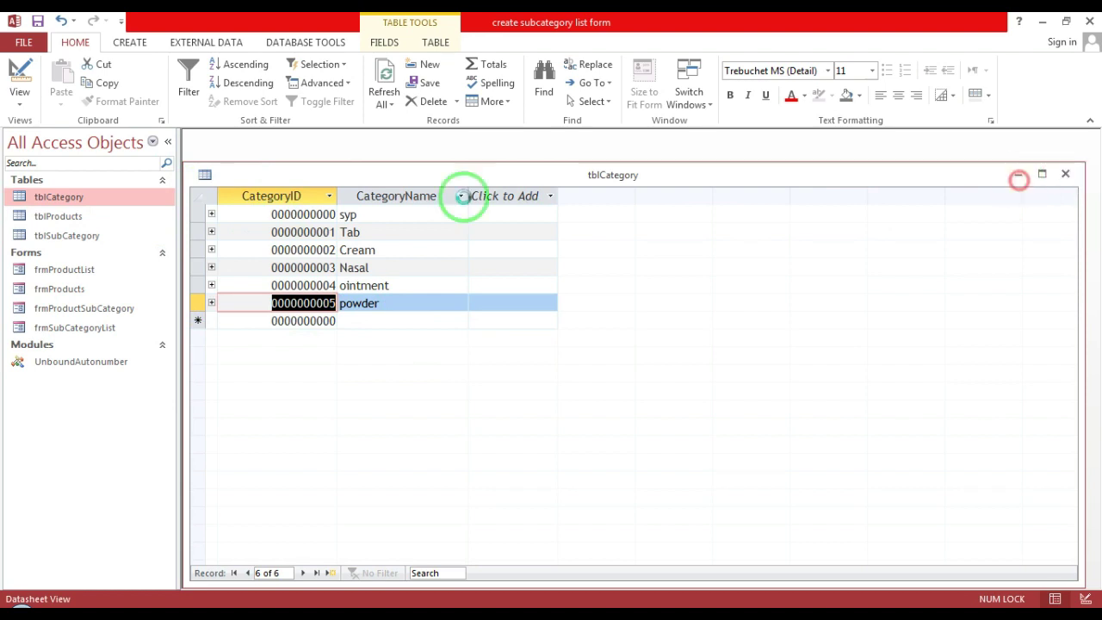
{"action": "left_click", "coordinate": [484, 361]}
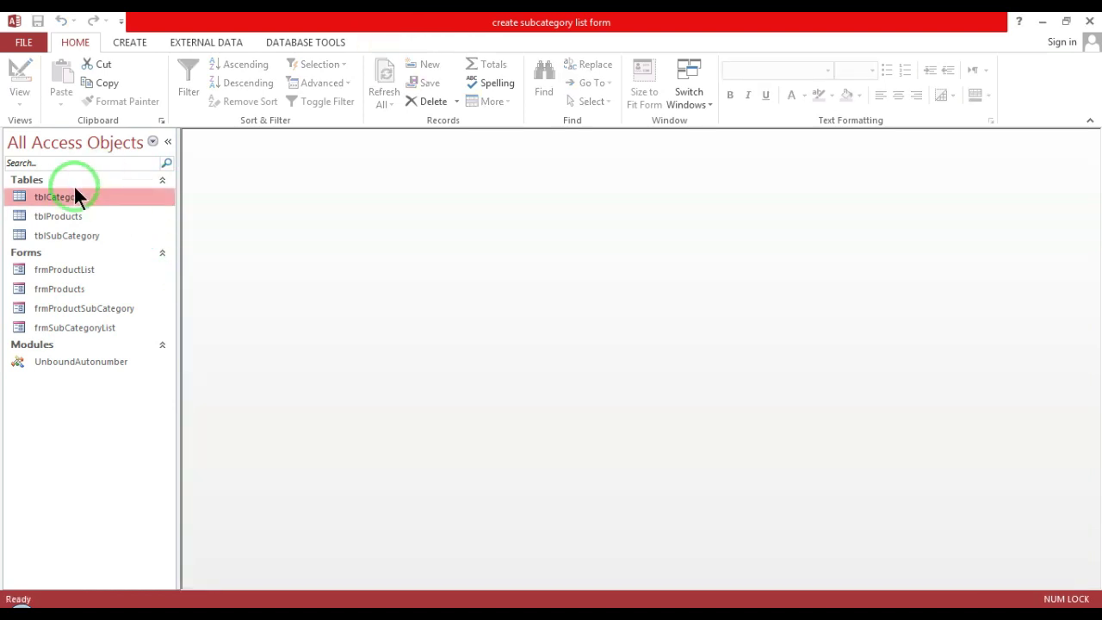
Open tblCategory in Design View, examine the Format property of the CategoryID field, and close the table.
{"action": "right_click", "coordinate": [74, 197]}
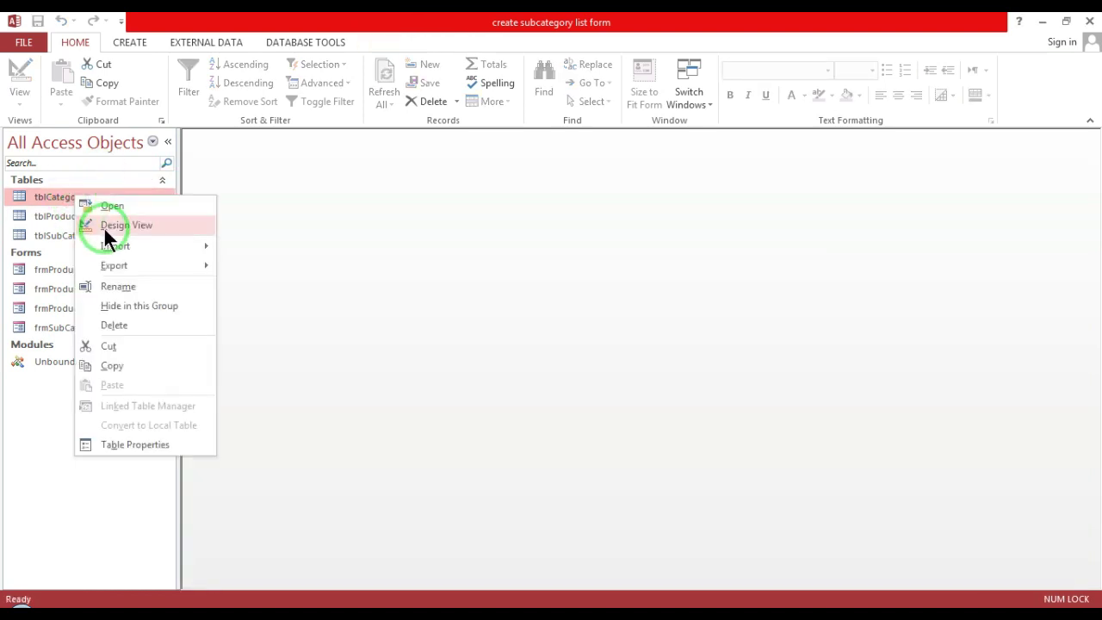
{"action": "left_click", "coordinate": [104, 226]}
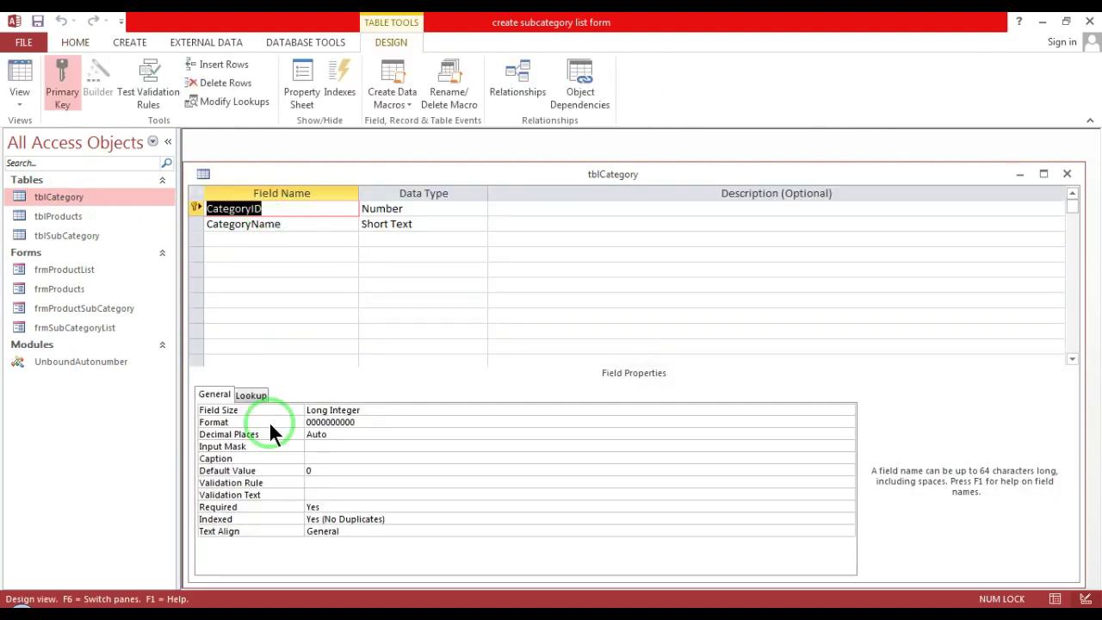
{"action": "left_click", "coordinate": [379, 424]}
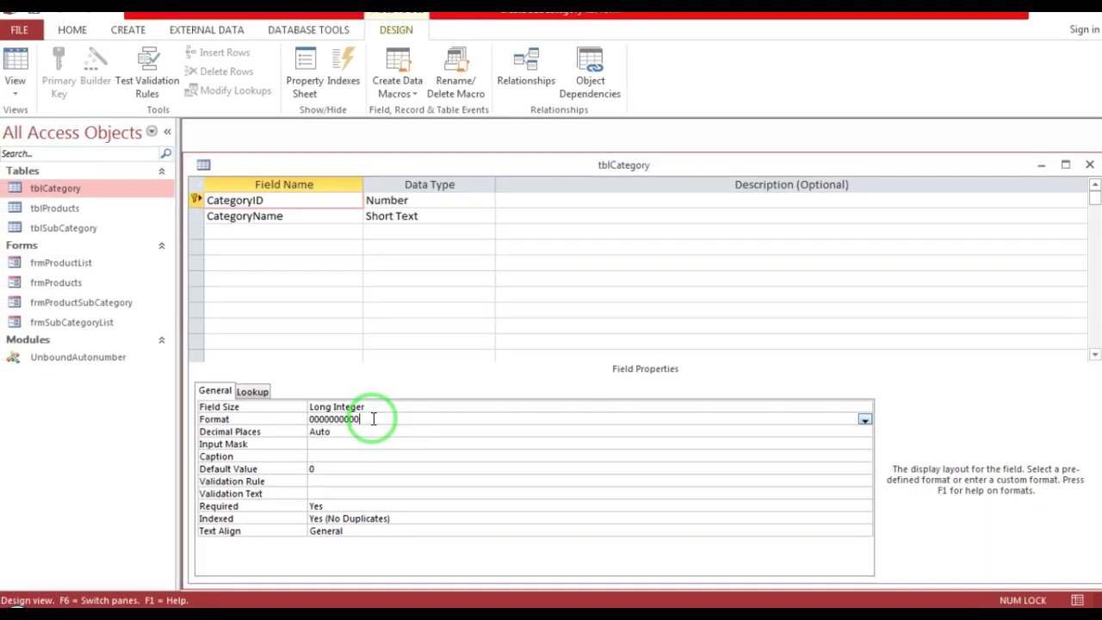
{"action": "left_click", "coordinate": [1067, 175]}
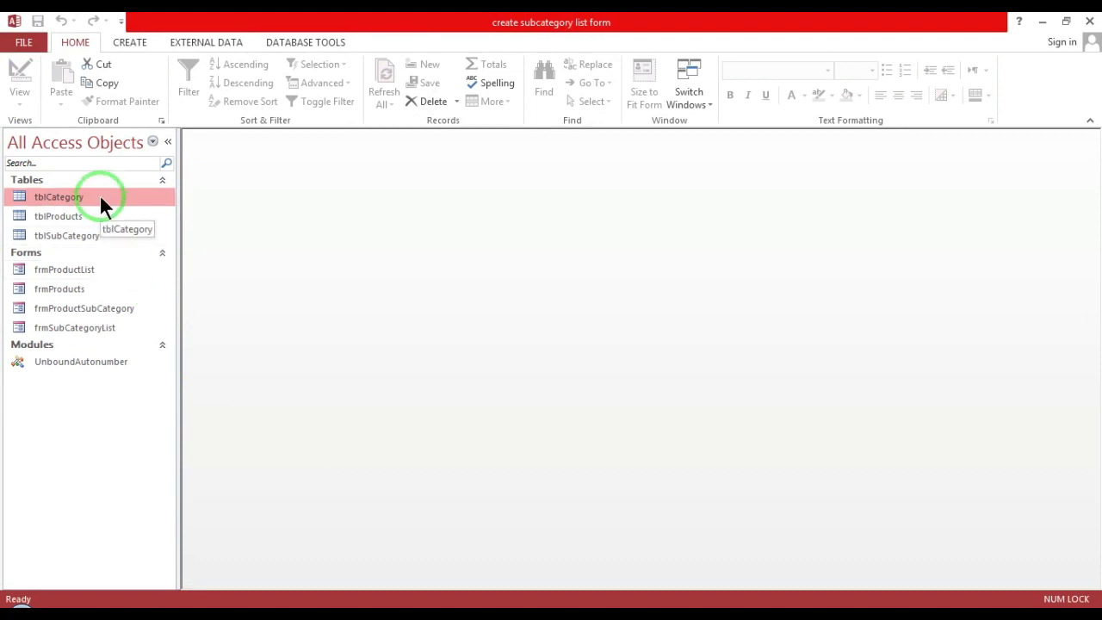
Open frmProducts in Design View and inspect the Subcategory and Category labels and their text boxes.
{"action": "double_click", "coordinate": [84, 291]}
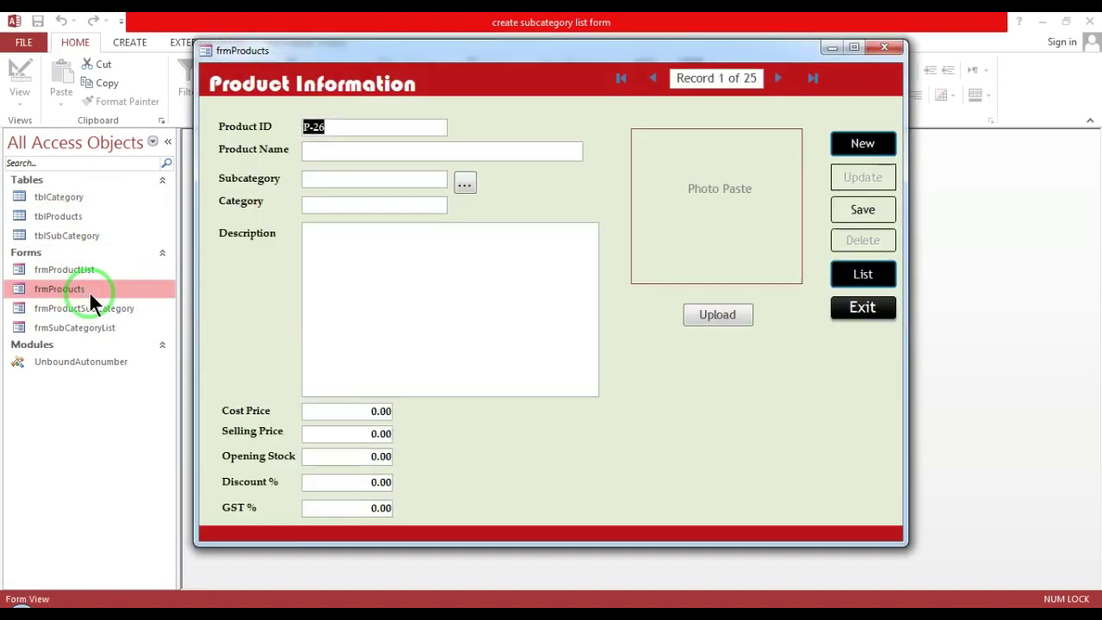
{"action": "right_click", "coordinate": [501, 177]}
{"action": "left_click", "coordinate": [543, 206]}
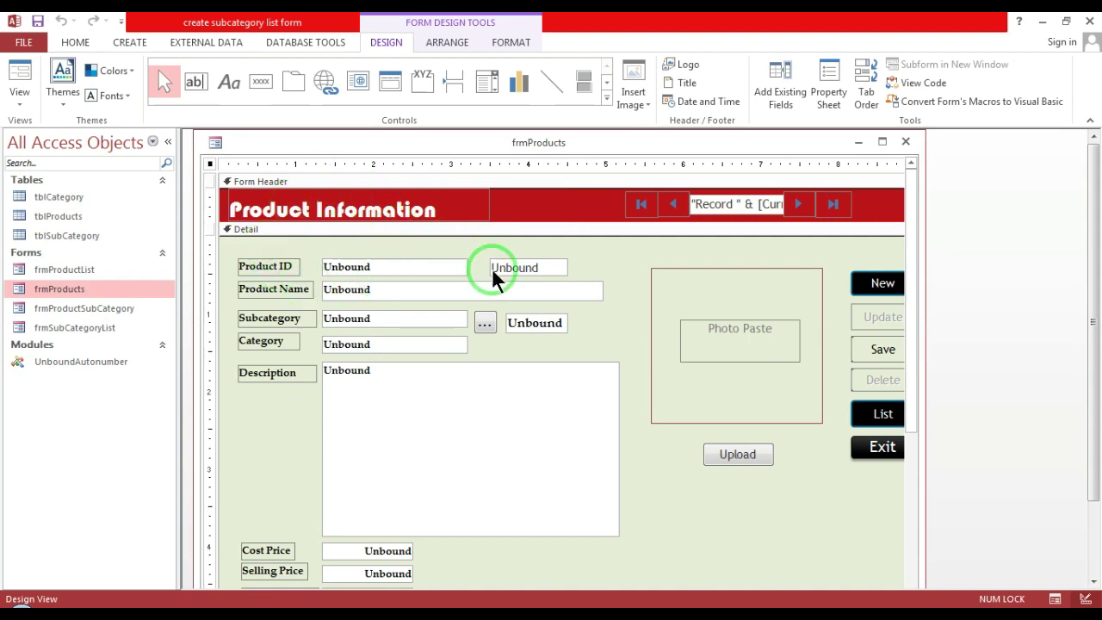
{"action": "left_click", "coordinate": [270, 322]}
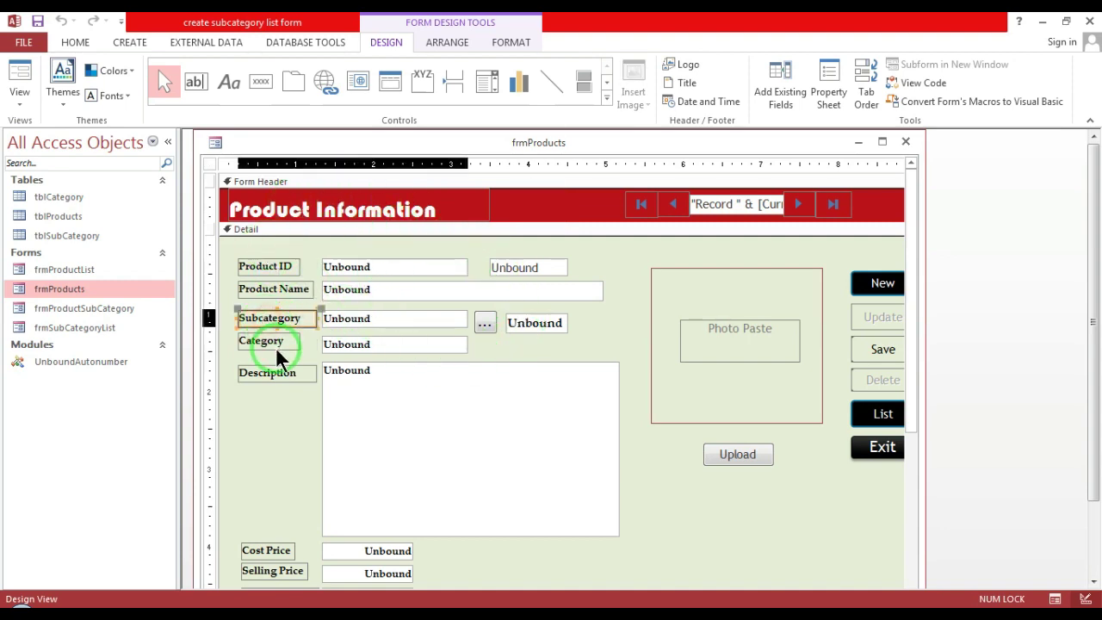
{"action": "left_click", "coordinate": [277, 349]}
{"action": "left_click", "coordinate": [369, 319]}
{"action": "left_click", "coordinate": [373, 344]}
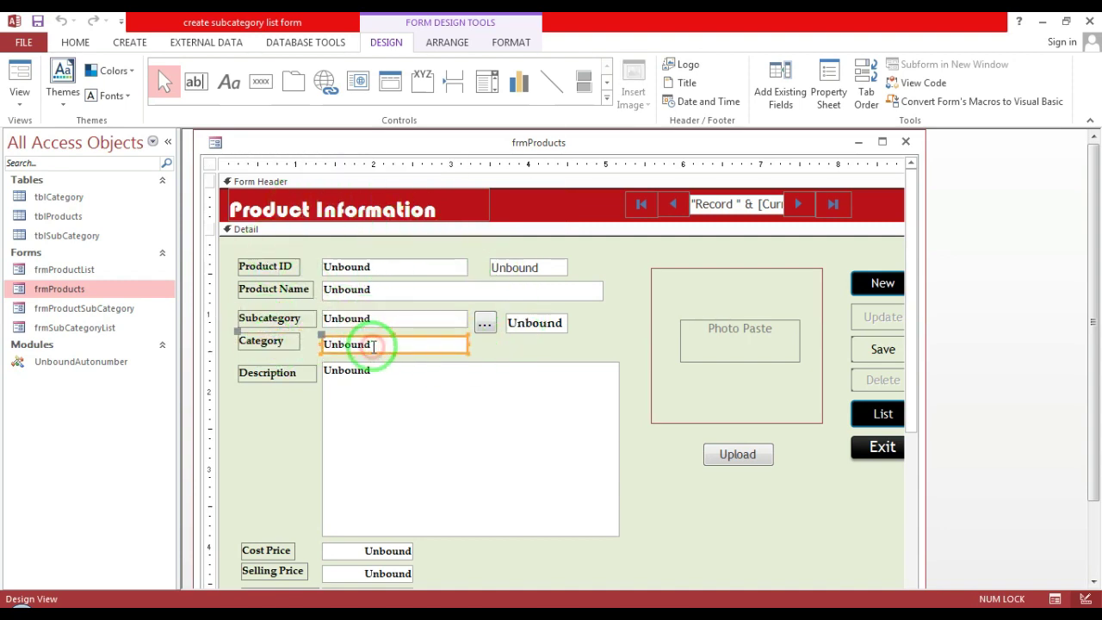
Check the Name property of the subcategory, category and subcategory ID text boxes, and close the Property Sheet.
{"action": "double_click", "coordinate": [384, 320]}
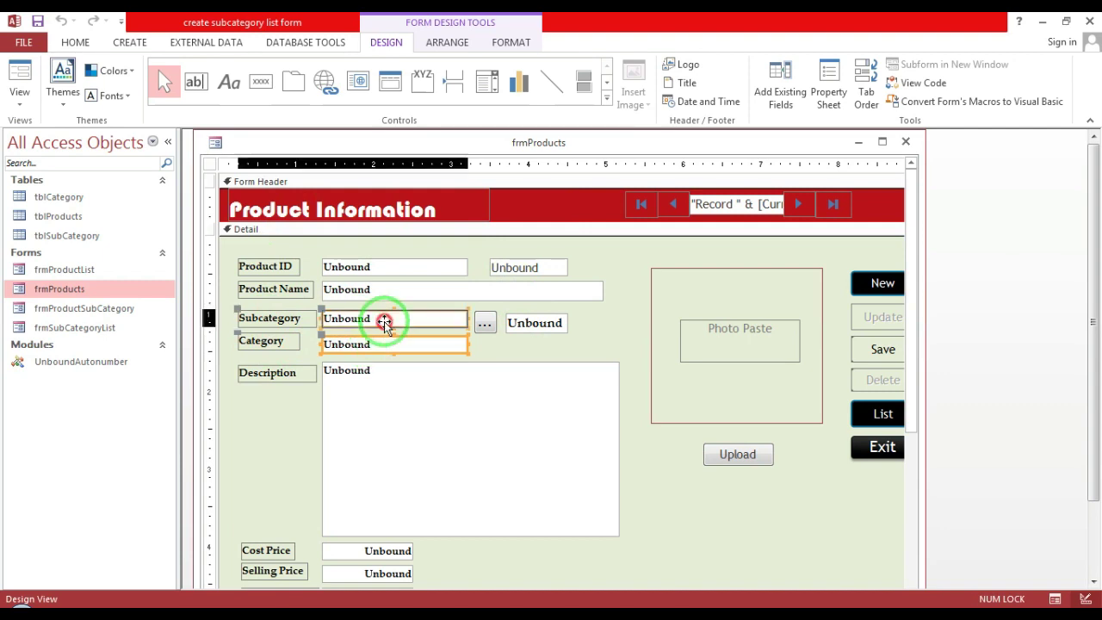
{"action": "left_click", "coordinate": [885, 209]}
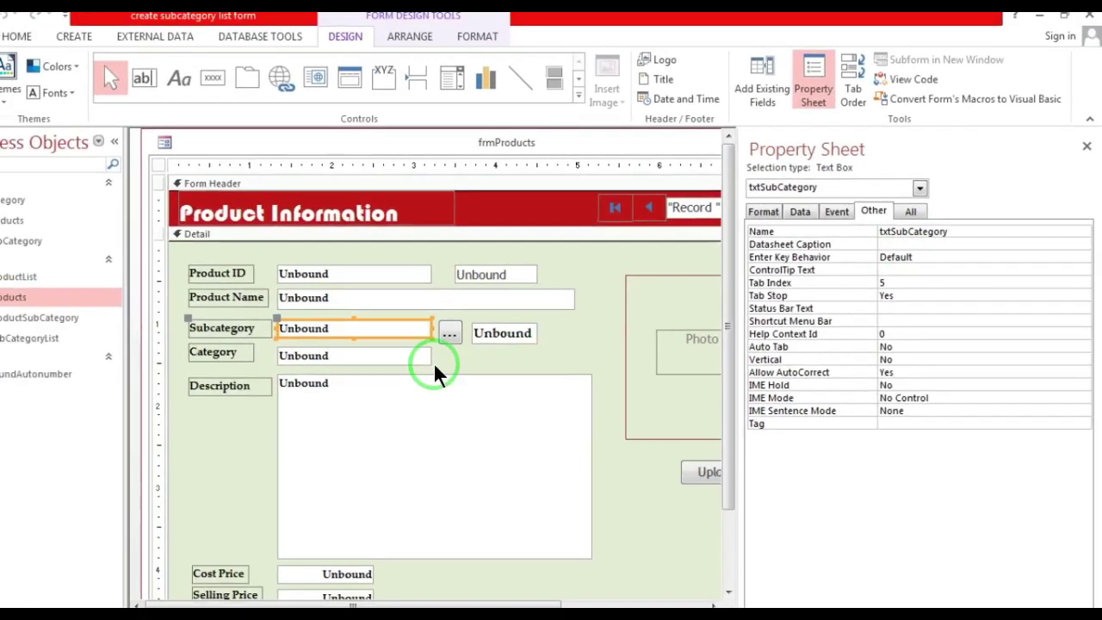
{"action": "left_click", "coordinate": [409, 344]}
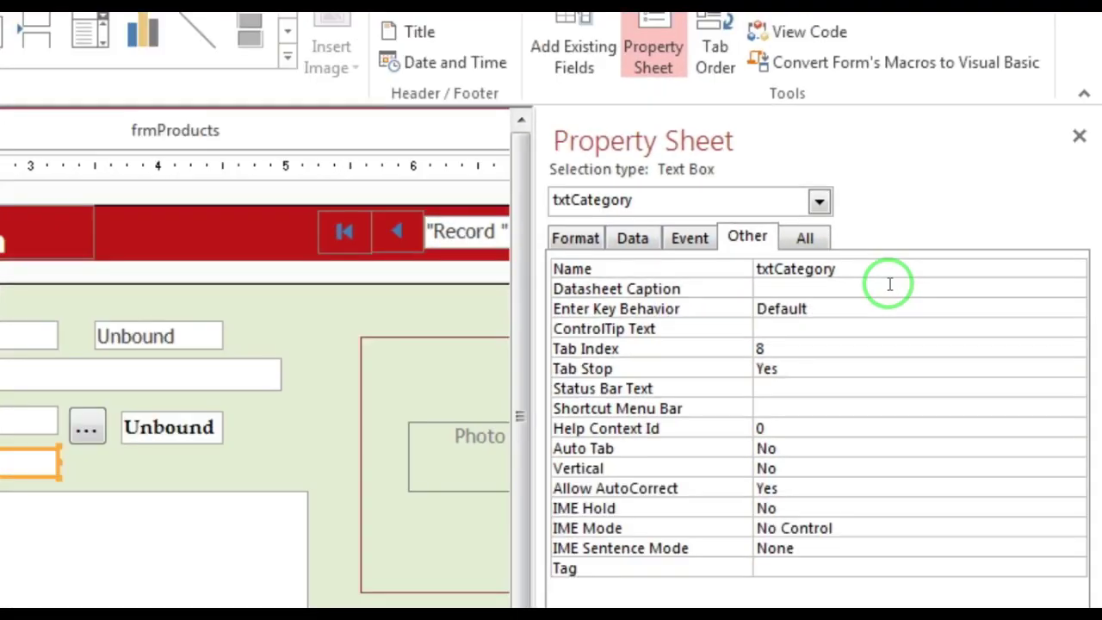
{"action": "left_click", "coordinate": [201, 420]}
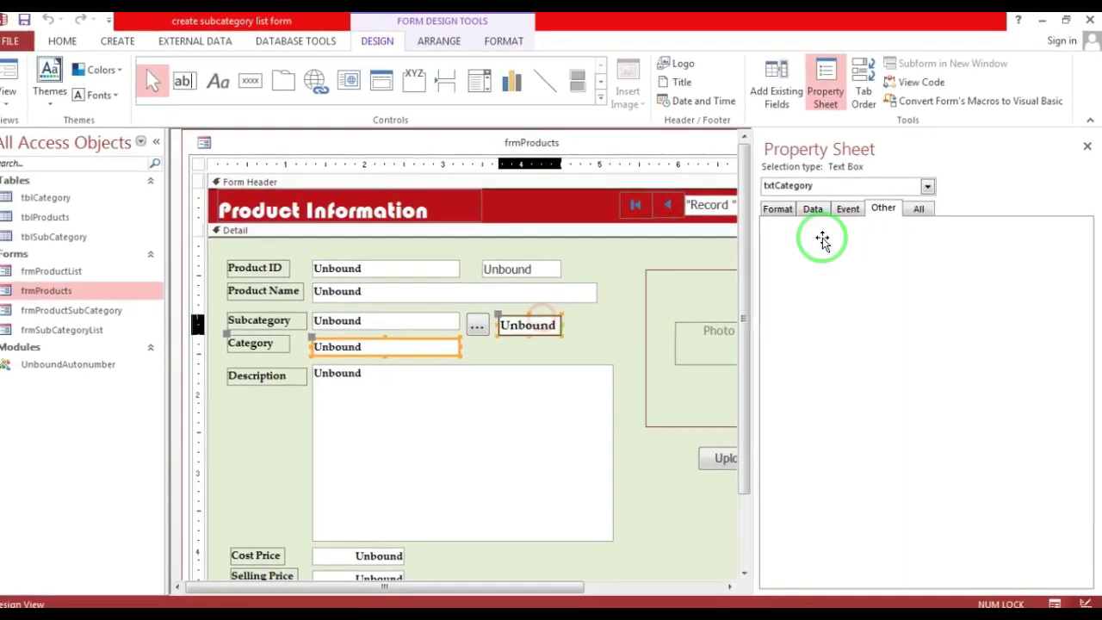
{"action": "left_click", "coordinate": [929, 238]}
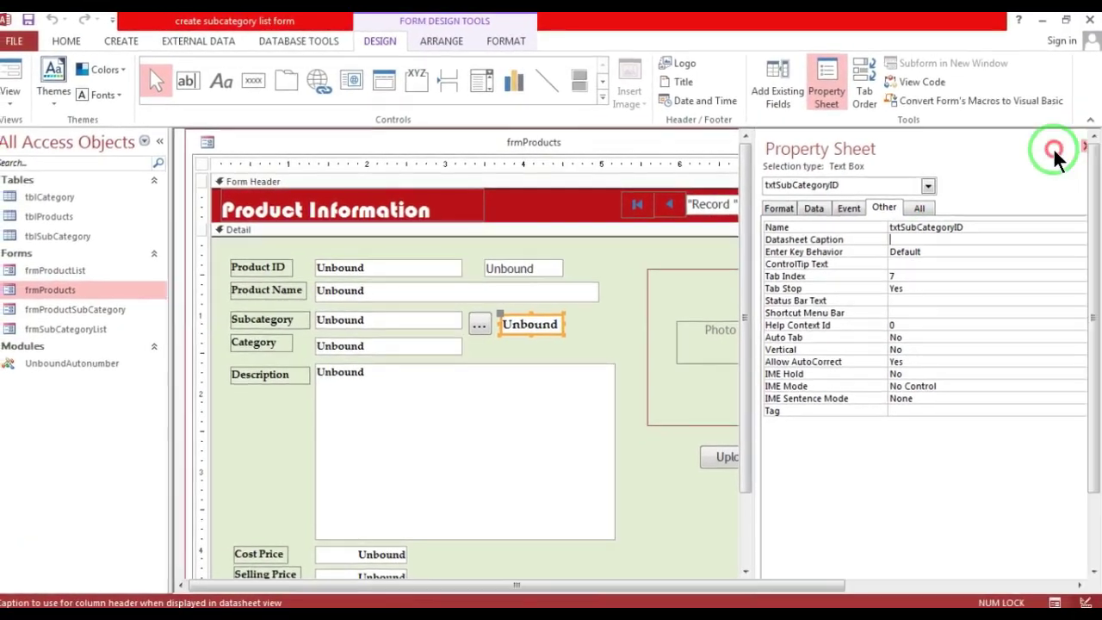
{"action": "left_click", "coordinate": [1085, 144]}
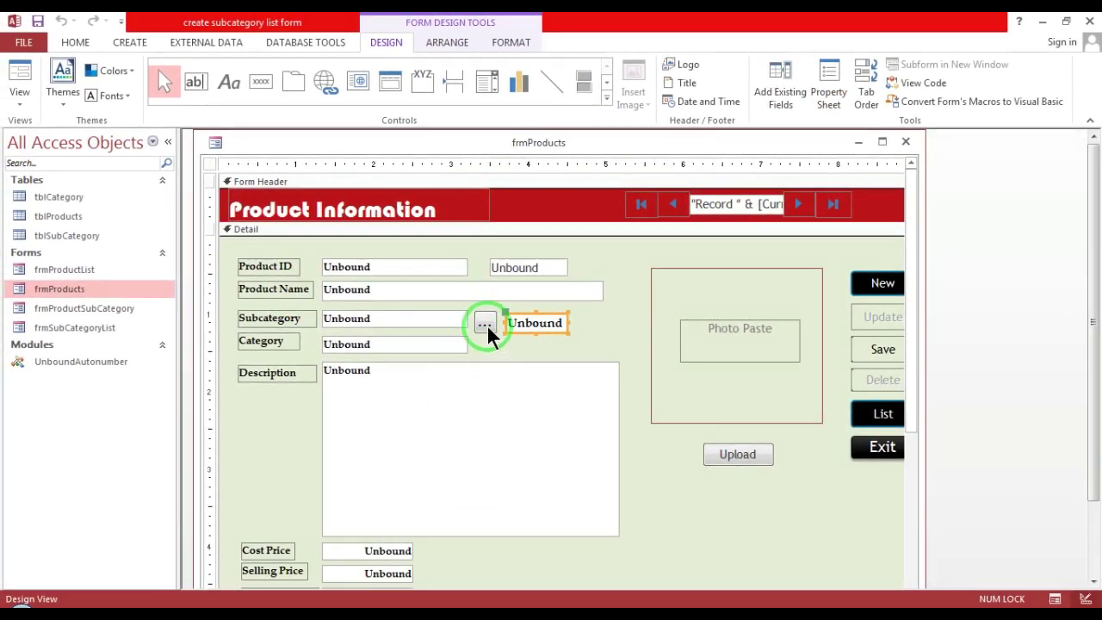
Examine the event properties of the ellipsis button beside the Subcategory box, and close frmProducts.
{"action": "left_click", "coordinate": [485, 325]}
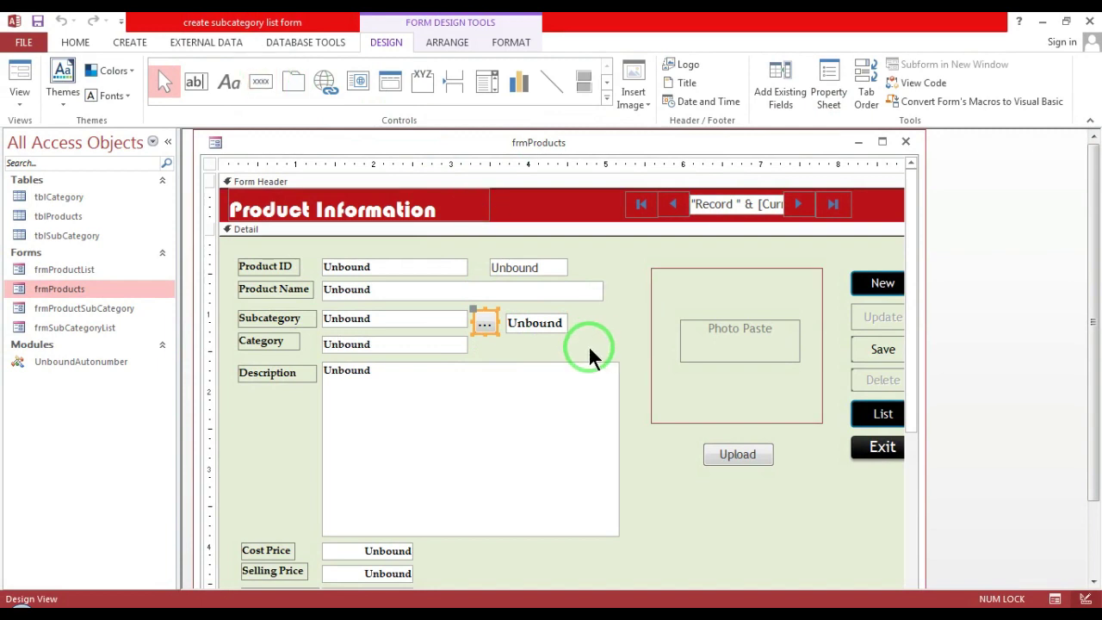
{"action": "double_click", "coordinate": [485, 323]}
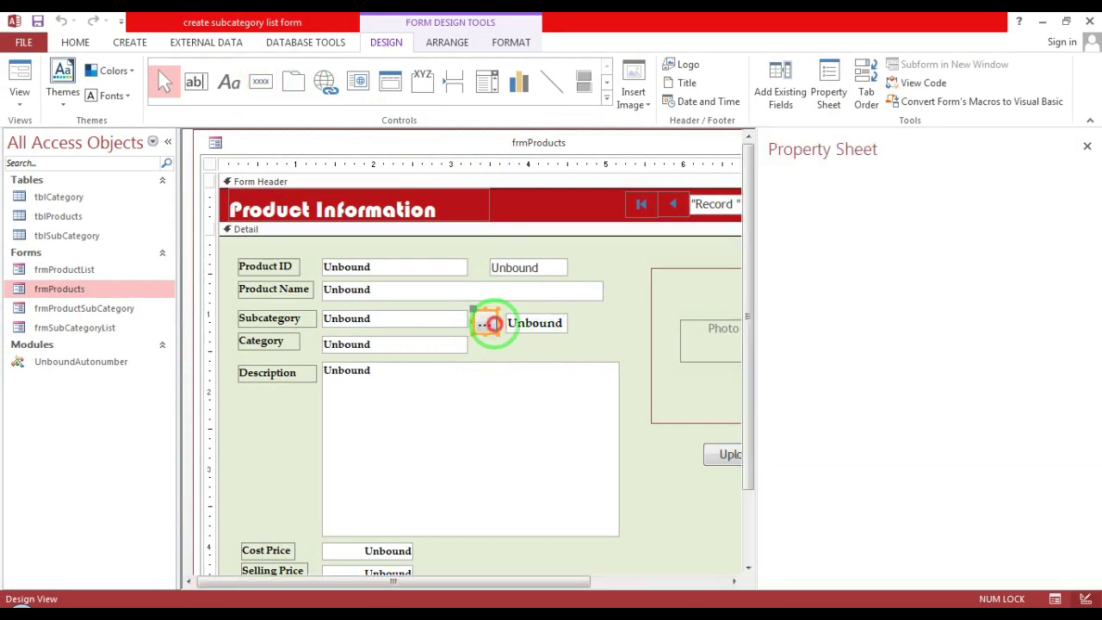
{"action": "left_click", "coordinate": [851, 208]}
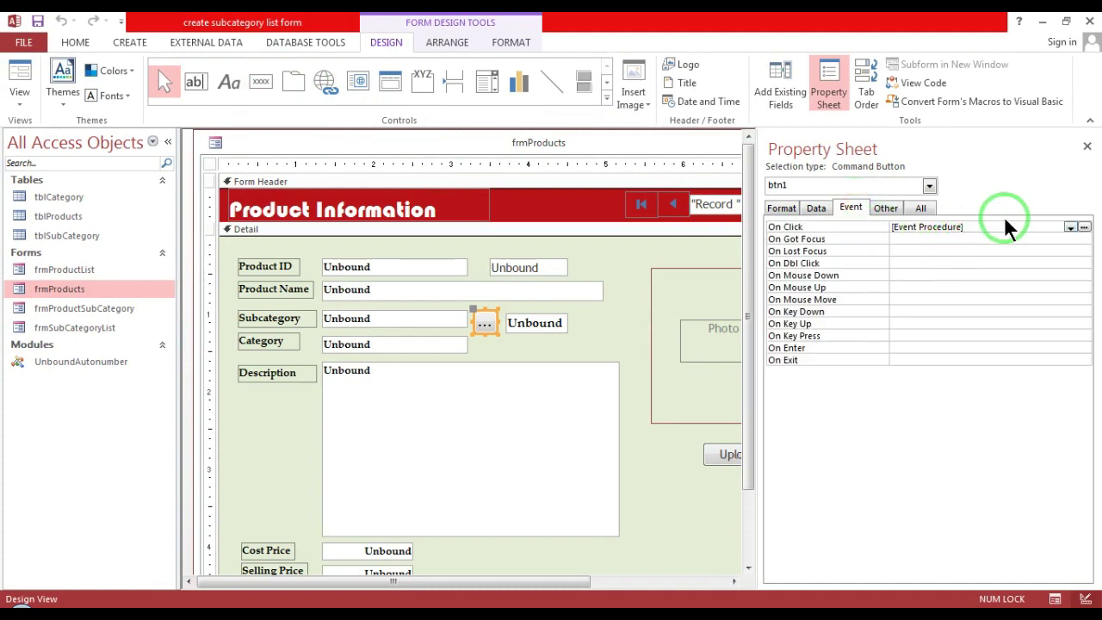
{"action": "left_click", "coordinate": [1086, 147]}
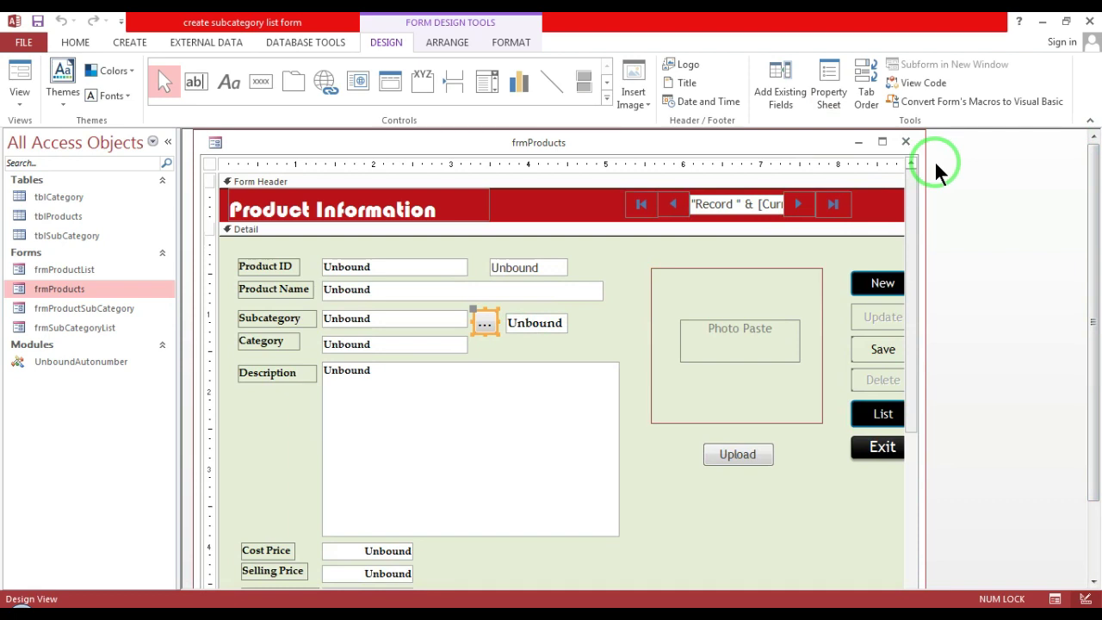
{"action": "left_click", "coordinate": [905, 141]}
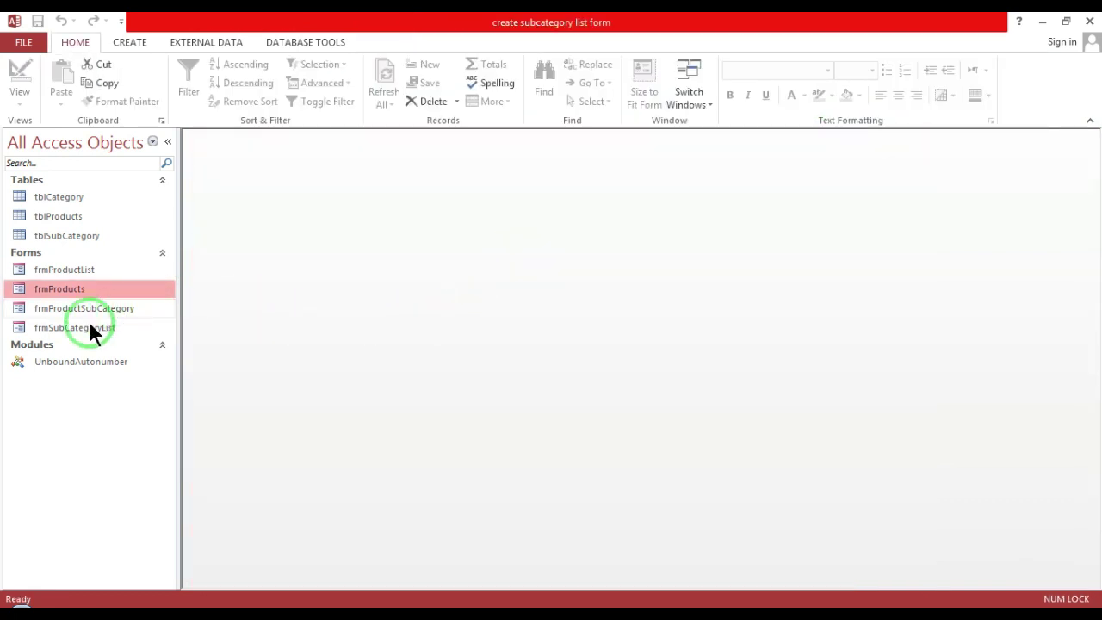
Open frmSubCategoryList to view its subcategory list, and switch the form to Design View.
{"action": "left_click", "coordinate": [73, 330]}
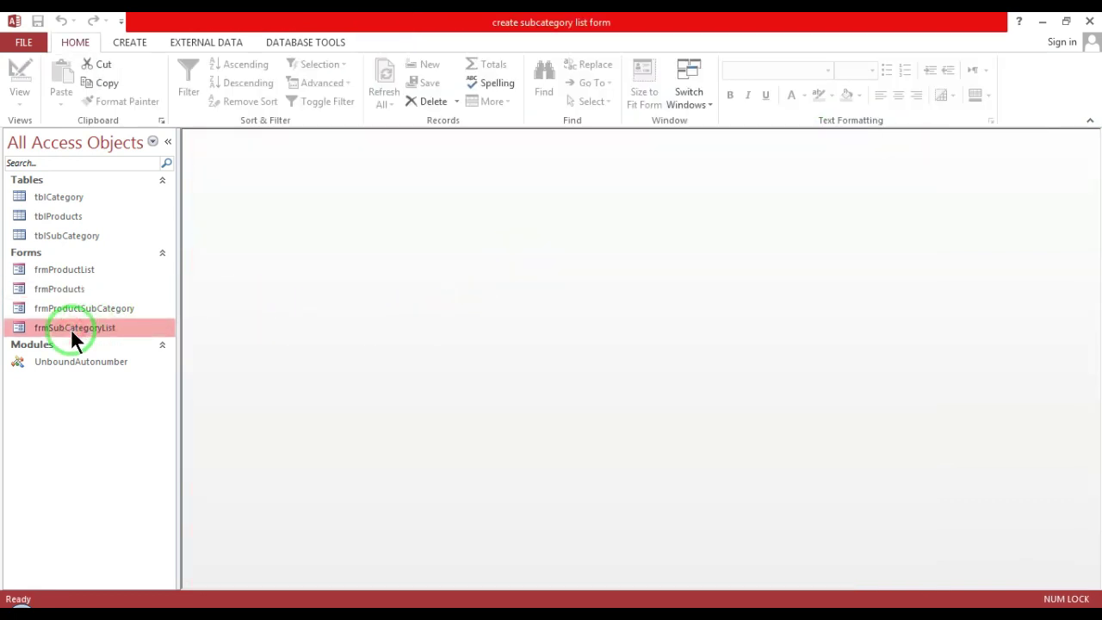
{"action": "right_click", "coordinate": [72, 338]}
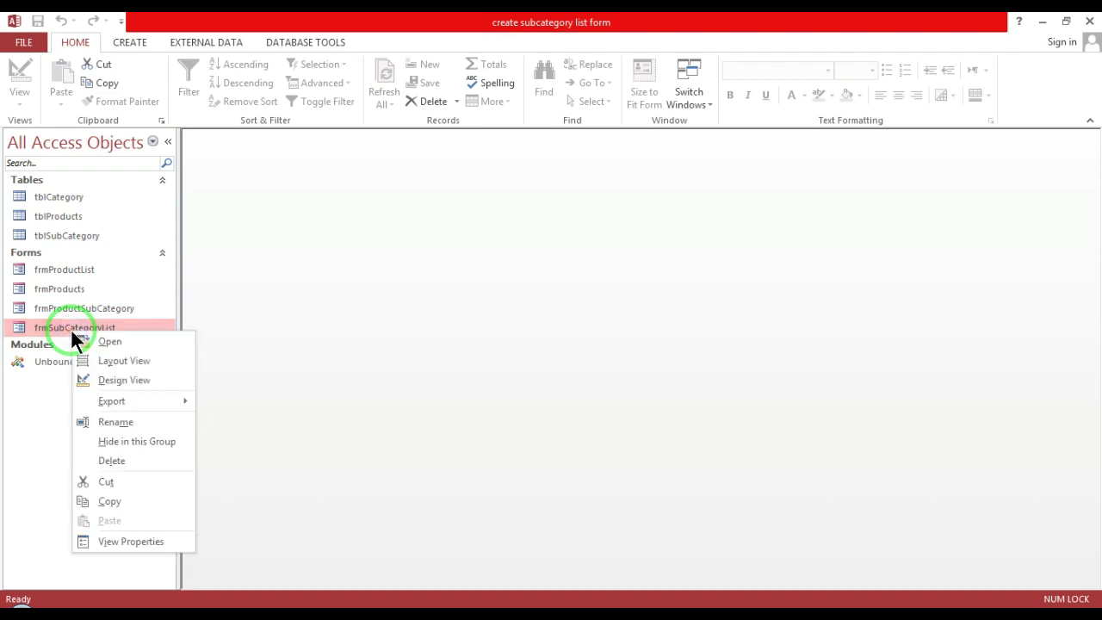
{"action": "left_click", "coordinate": [74, 341]}
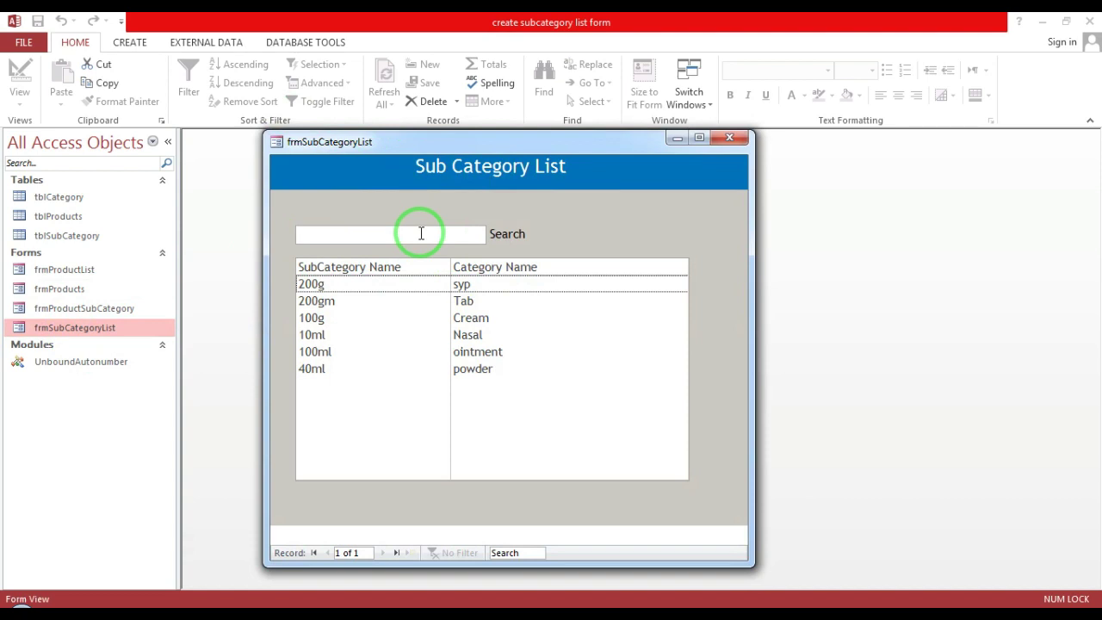
{"action": "right_click", "coordinate": [410, 207]}
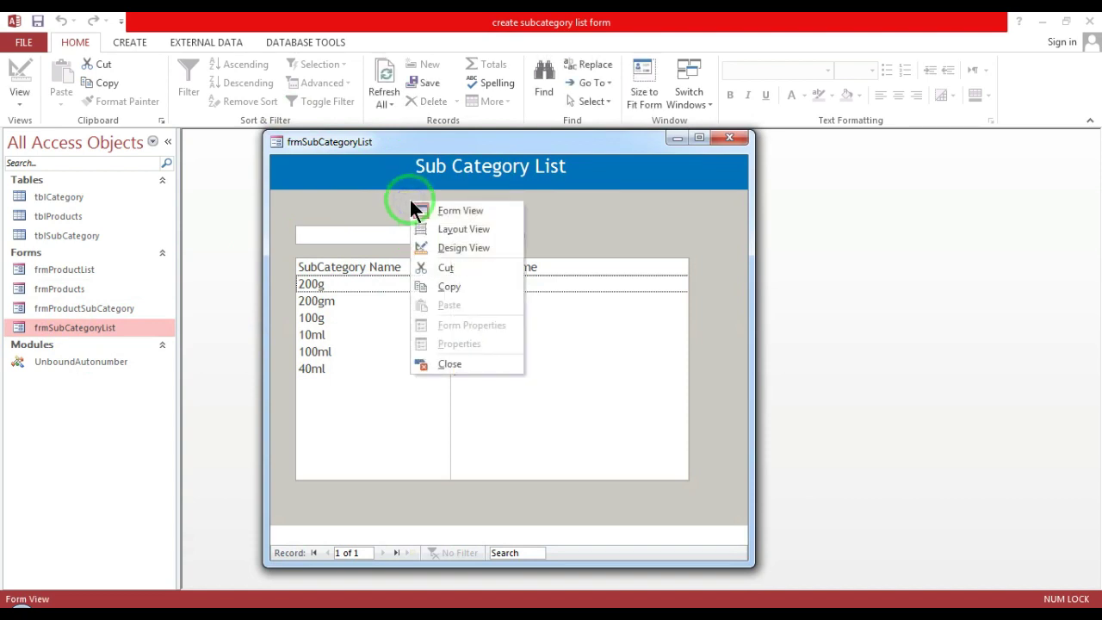
{"action": "left_click", "coordinate": [437, 247]}
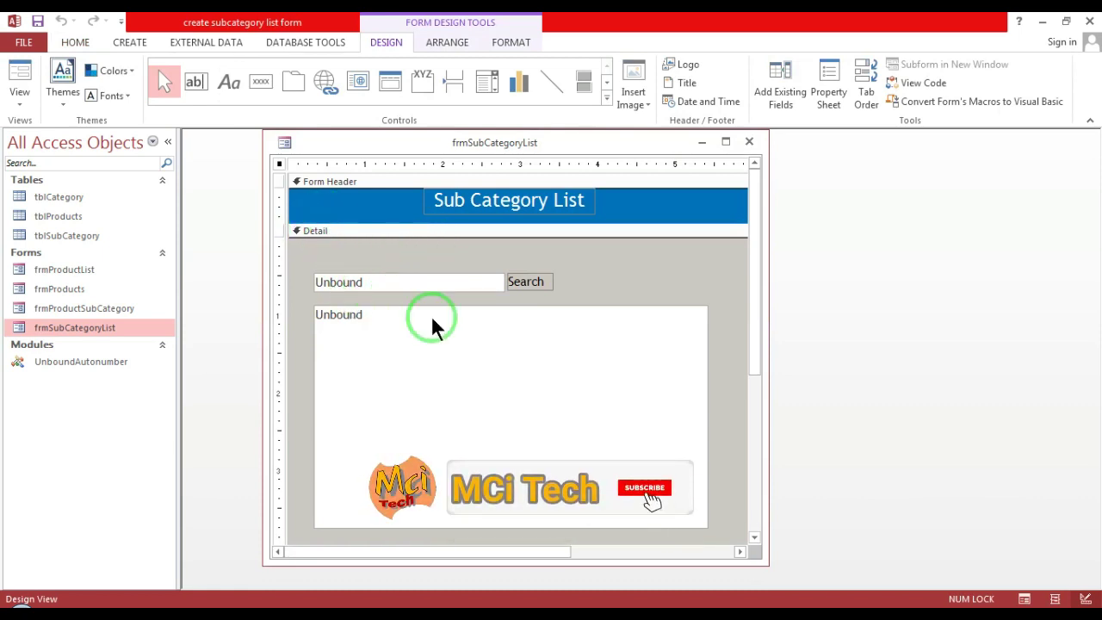
Examine the Name property and the On Key Up event of the search text box in frmSubCategoryList.
{"action": "left_click", "coordinate": [384, 280]}
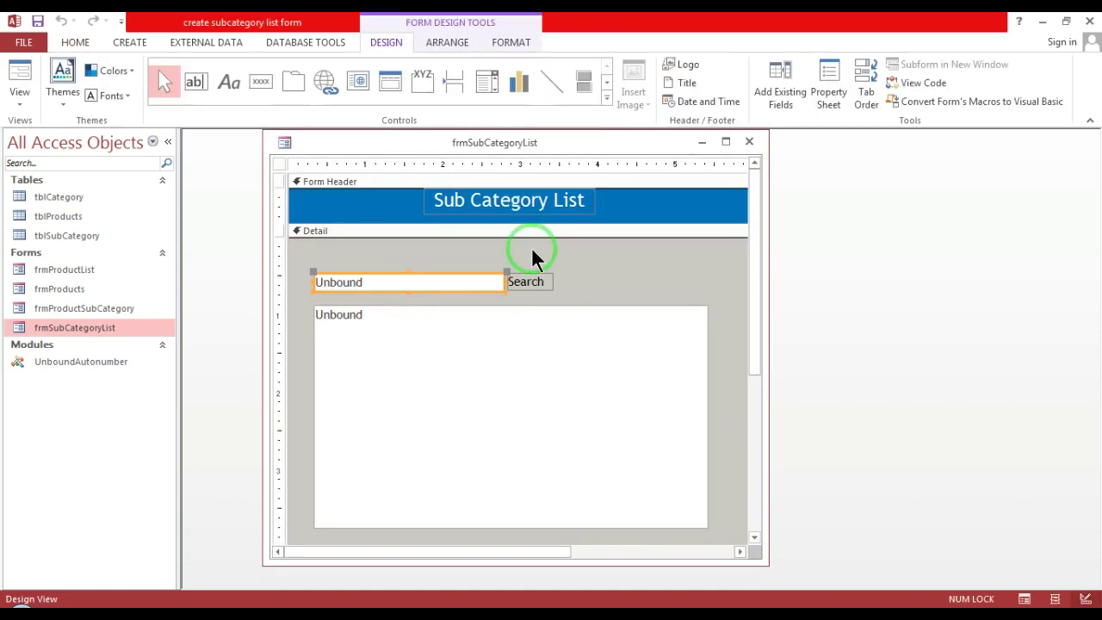
{"action": "left_click", "coordinate": [640, 264]}
{"action": "double_click", "coordinate": [435, 277]}
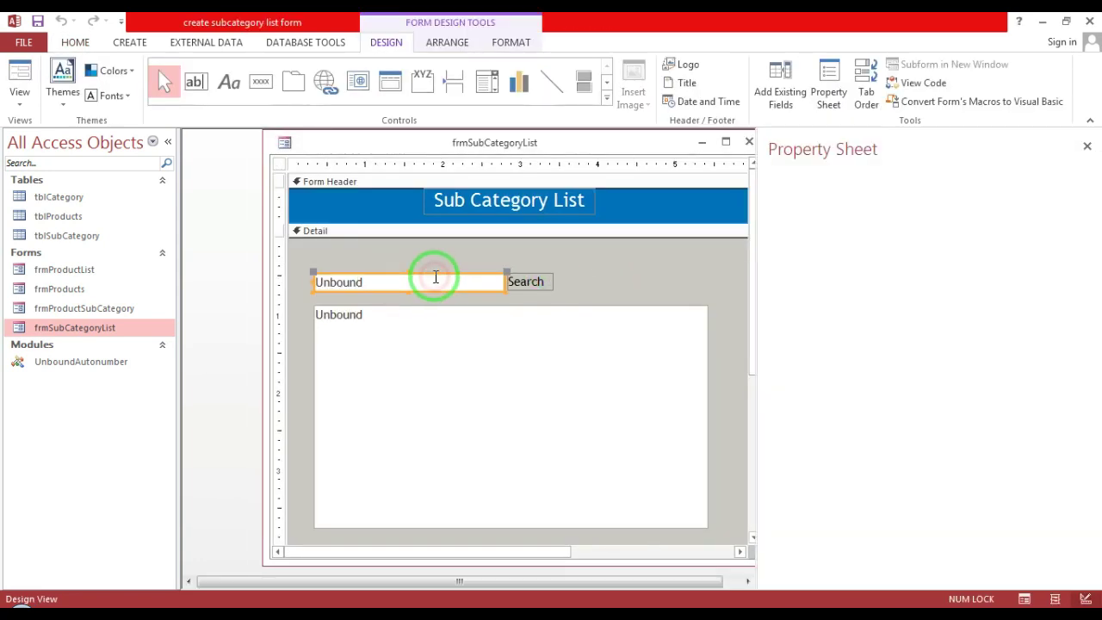
{"action": "left_click", "coordinate": [886, 208]}
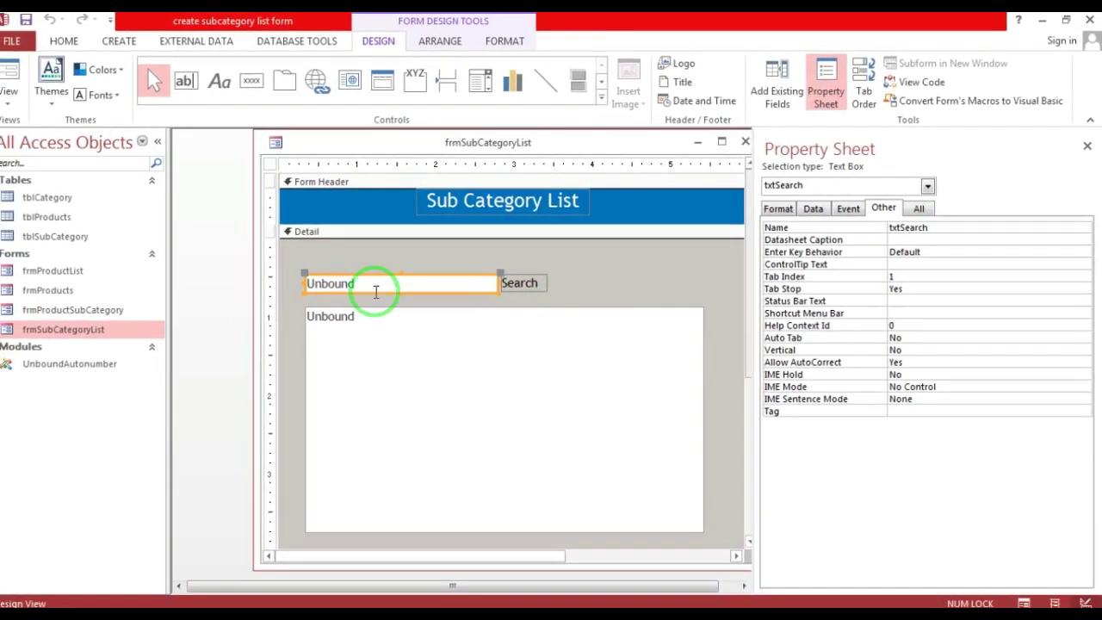
{"action": "left_click", "coordinate": [849, 210]}
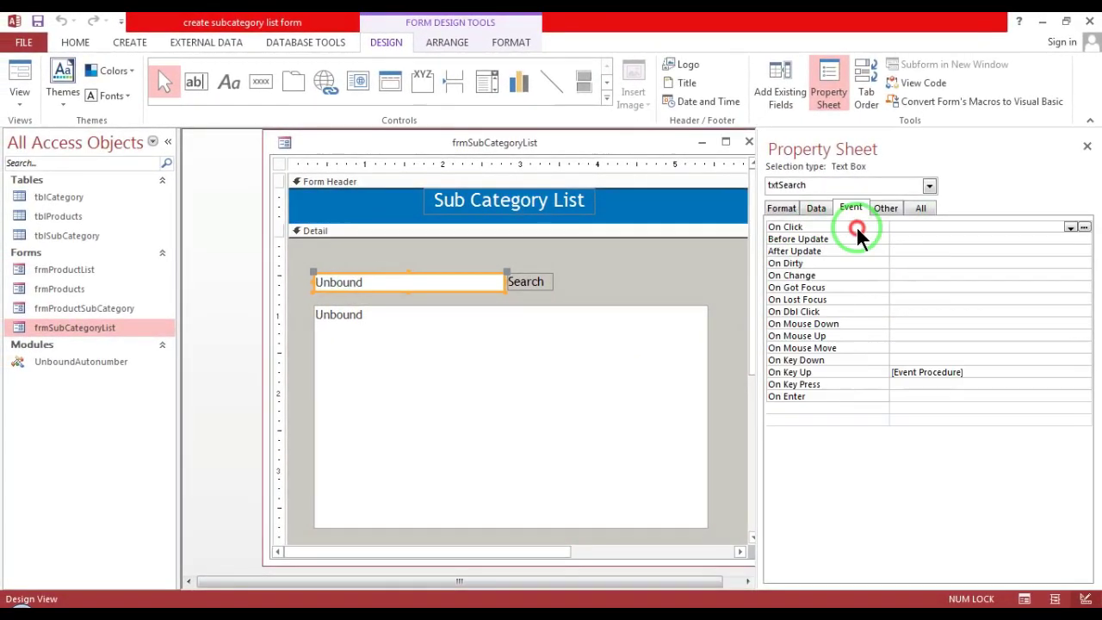
{"action": "left_click", "coordinate": [997, 374]}
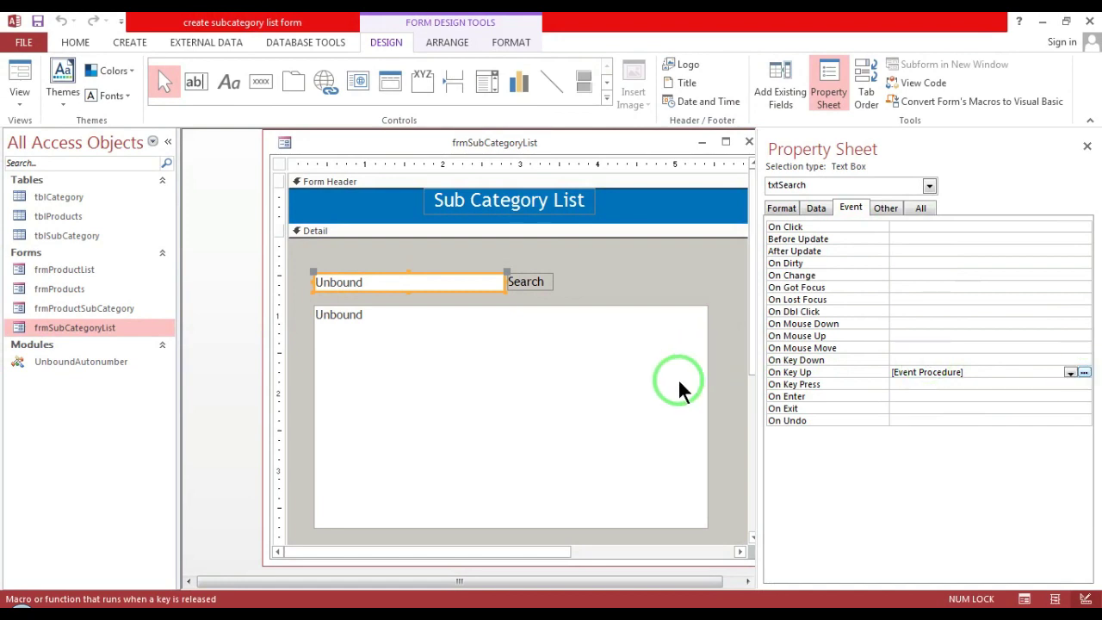
Close the Property Sheet, draw a trial text box beside the Search label in the Detail section, and delete it.
{"action": "left_click", "coordinate": [1086, 147]}
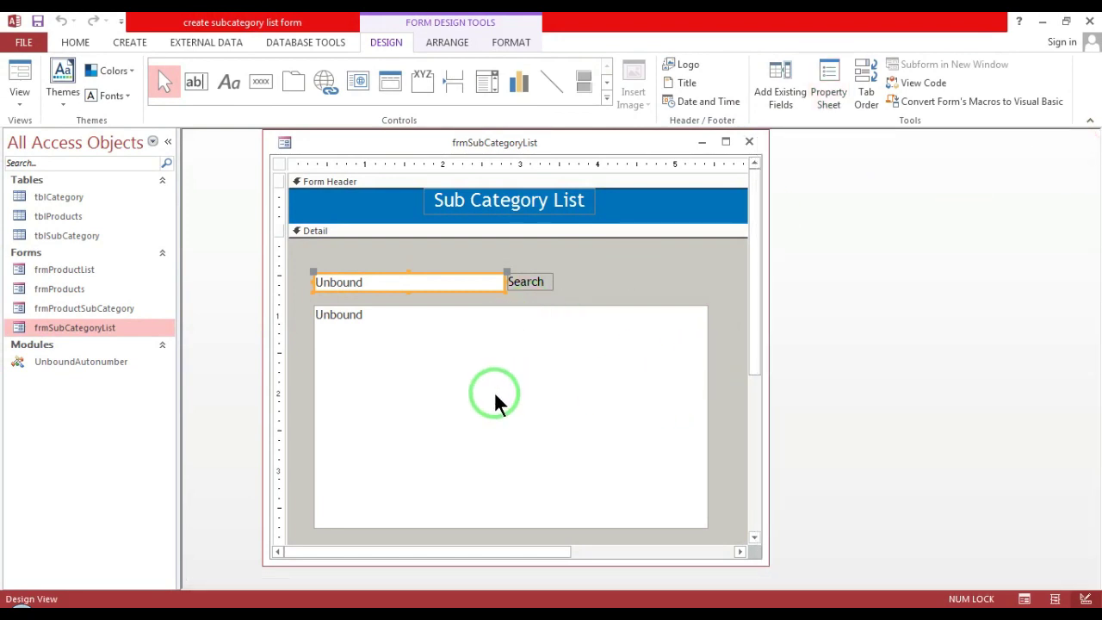
{"action": "left_click", "coordinate": [607, 101]}
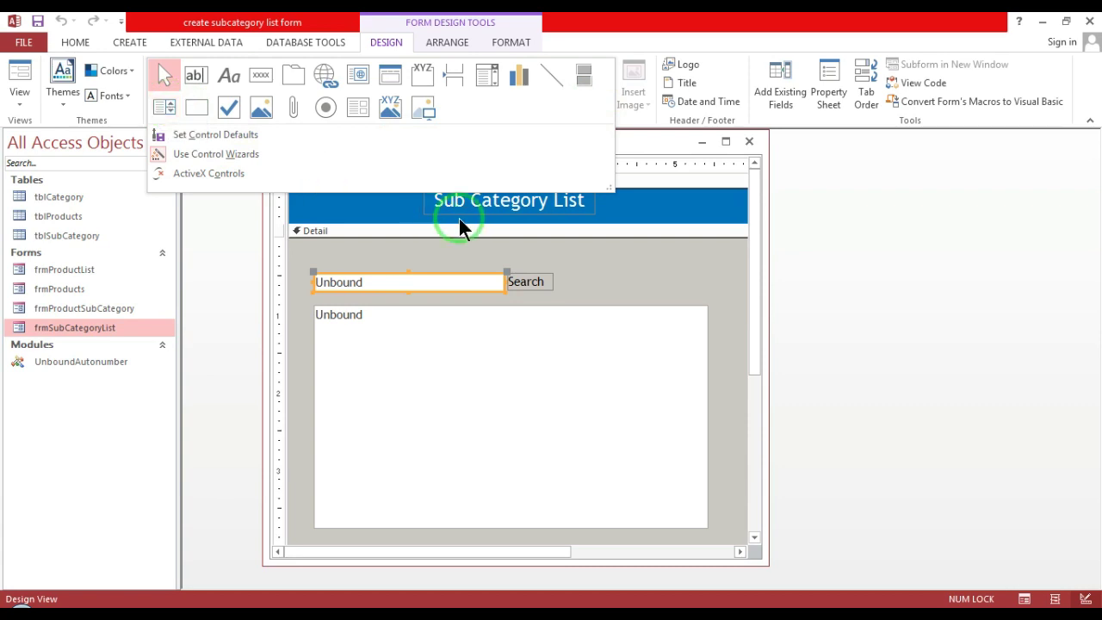
{"action": "left_click", "coordinate": [596, 258]}
{"action": "left_click", "coordinate": [580, 277]}
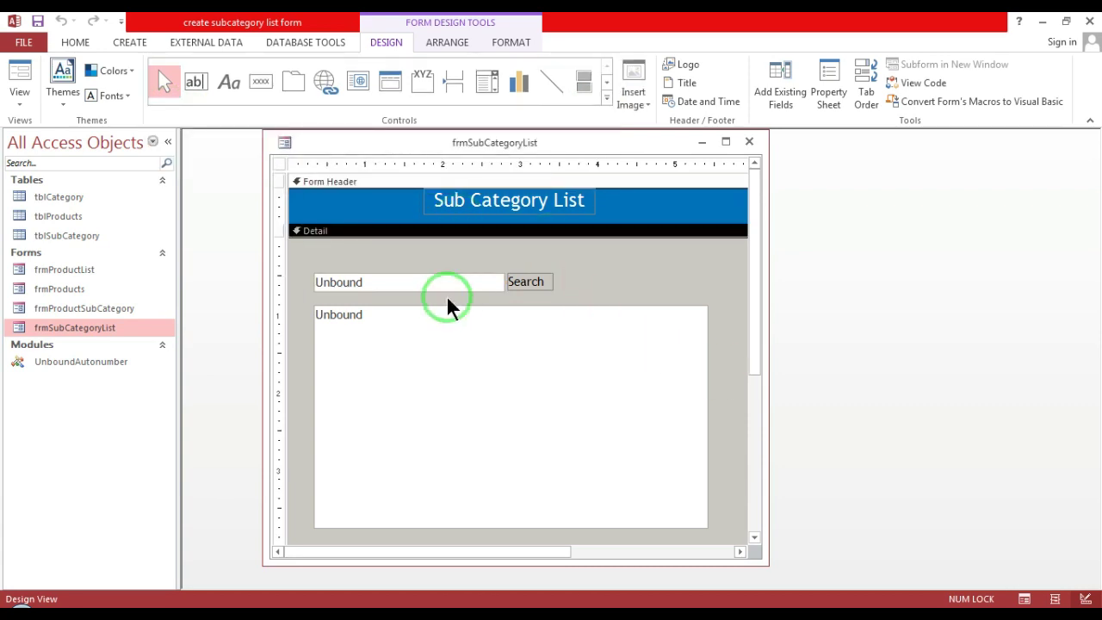
{"action": "left_click", "coordinate": [149, 79]}
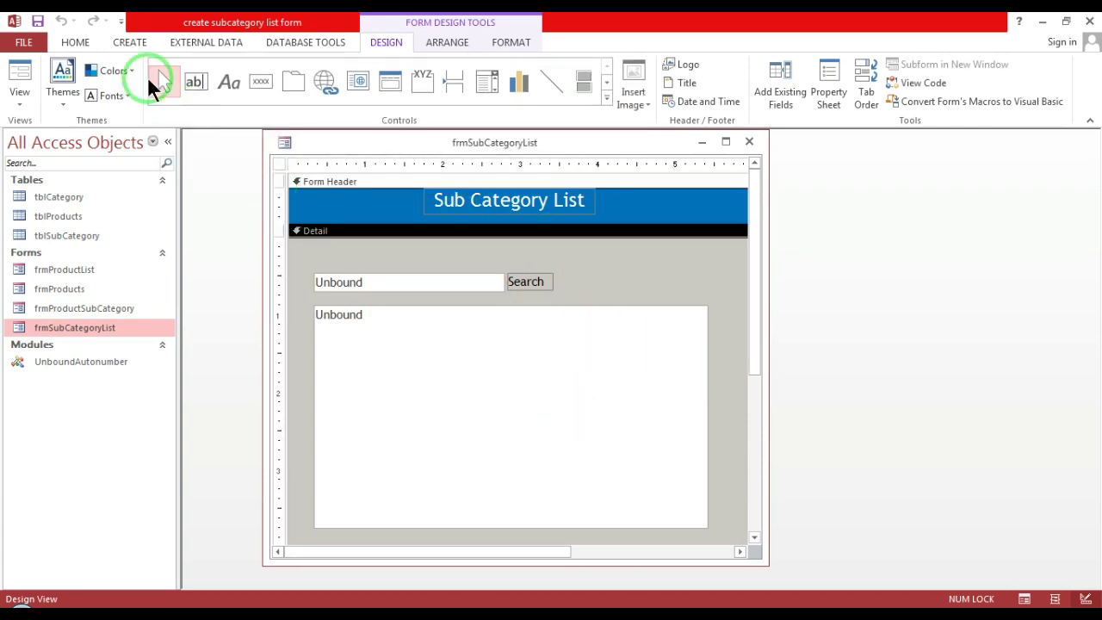
{"action": "left_click", "coordinate": [193, 83]}
{"action": "left_click_drag", "start_coordinate": [581, 250], "coordinate": [668, 298]}
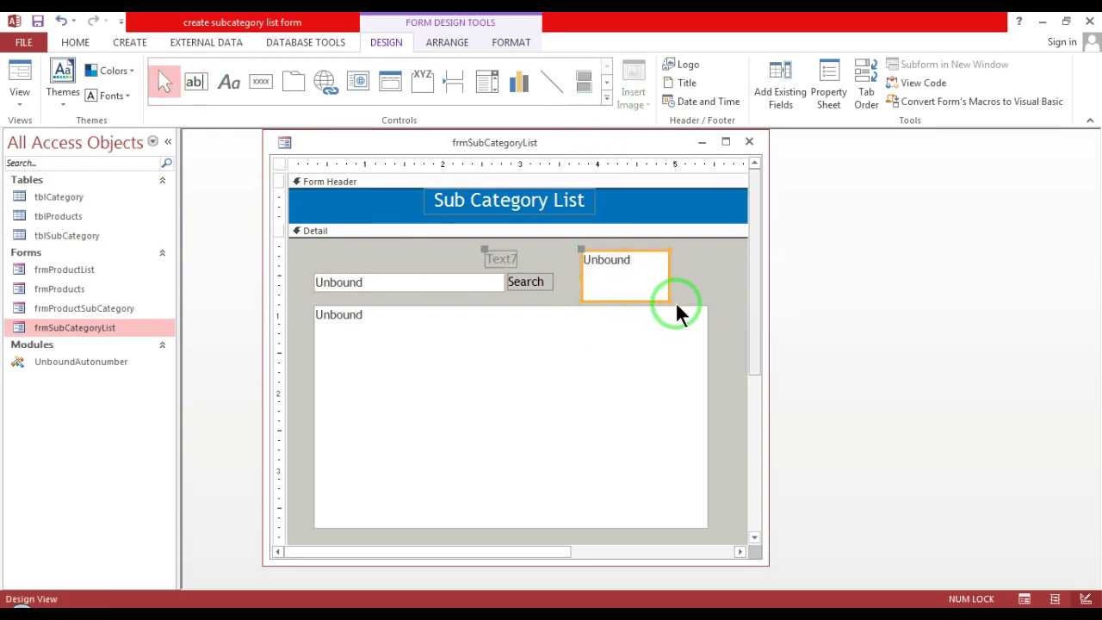
{"action": "key", "text": "Delete"}
Check the Name property of the large unbound list box in frmSubCategoryList, and close the Property Sheet.
{"action": "left_click", "coordinate": [505, 392]}
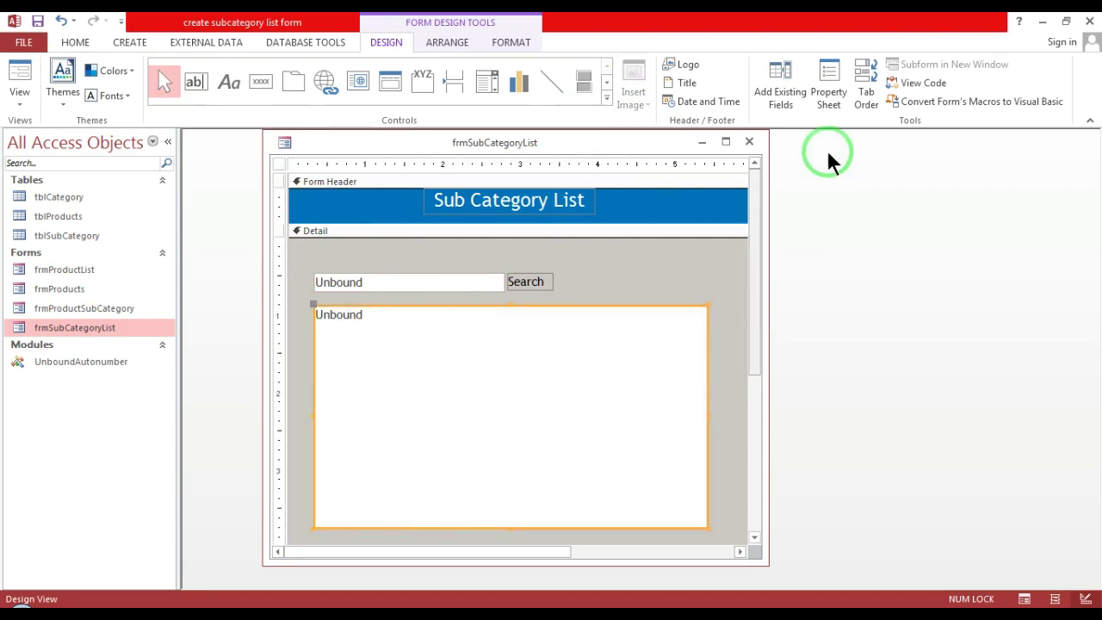
{"action": "left_click", "coordinate": [826, 88]}
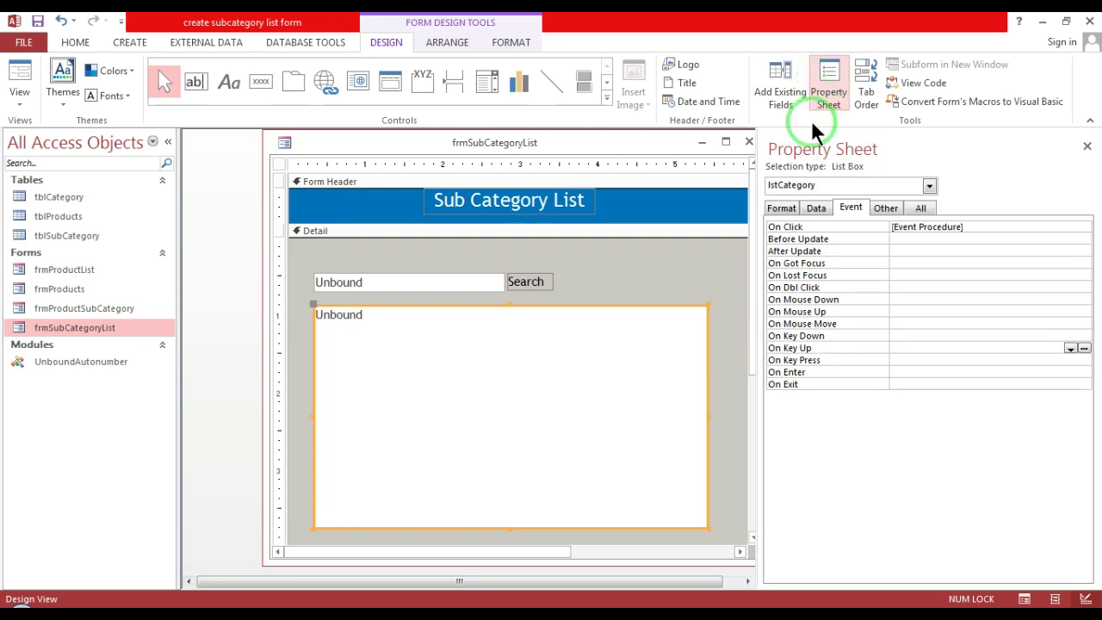
{"action": "left_click", "coordinate": [832, 271]}
{"action": "left_click", "coordinate": [812, 206]}
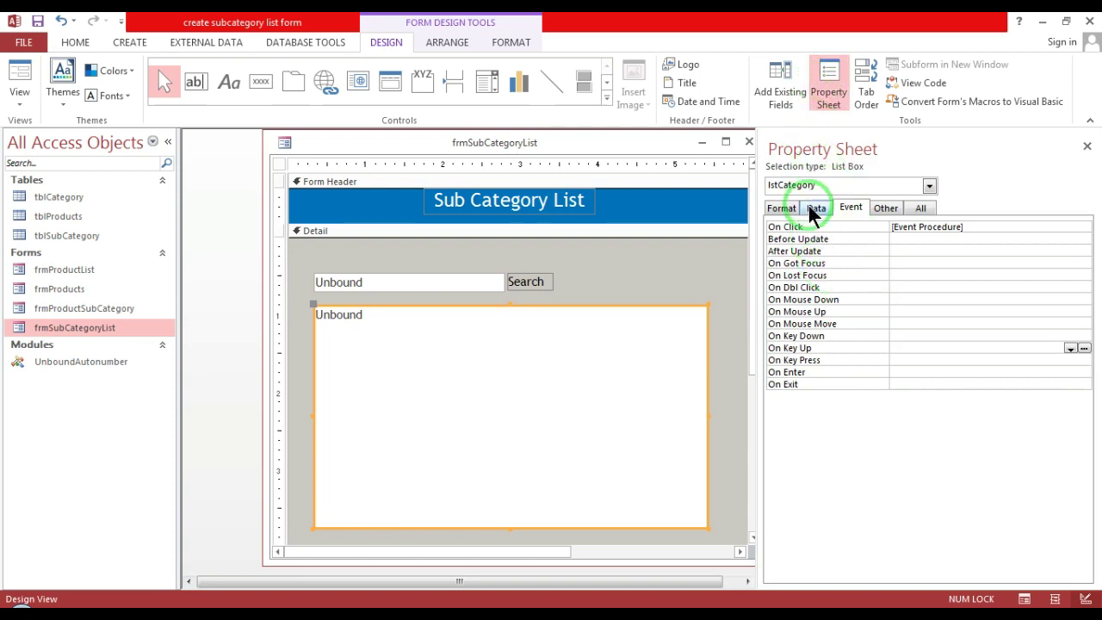
{"action": "left_click", "coordinate": [293, 198]}
{"action": "left_click", "coordinate": [885, 208]}
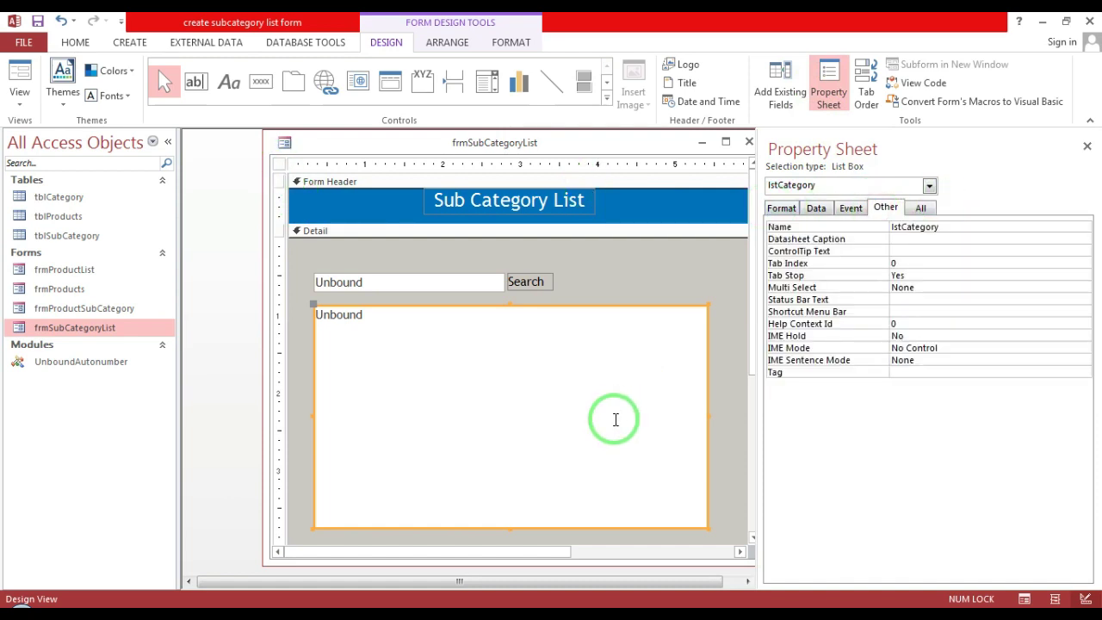
{"action": "left_click", "coordinate": [955, 230]}
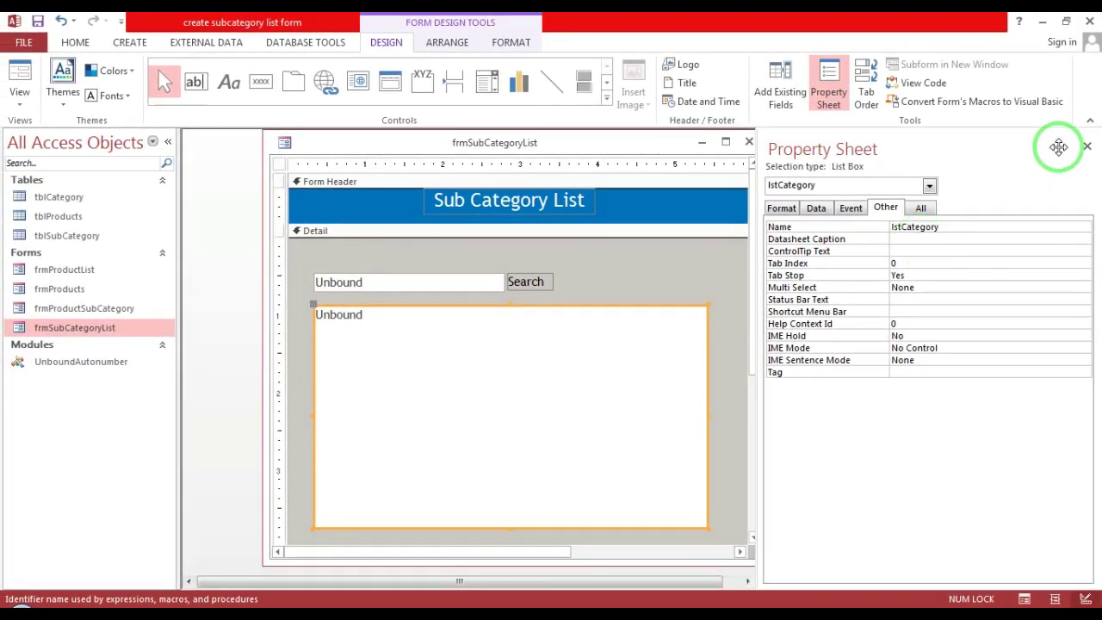
{"action": "left_click", "coordinate": [1087, 146]}
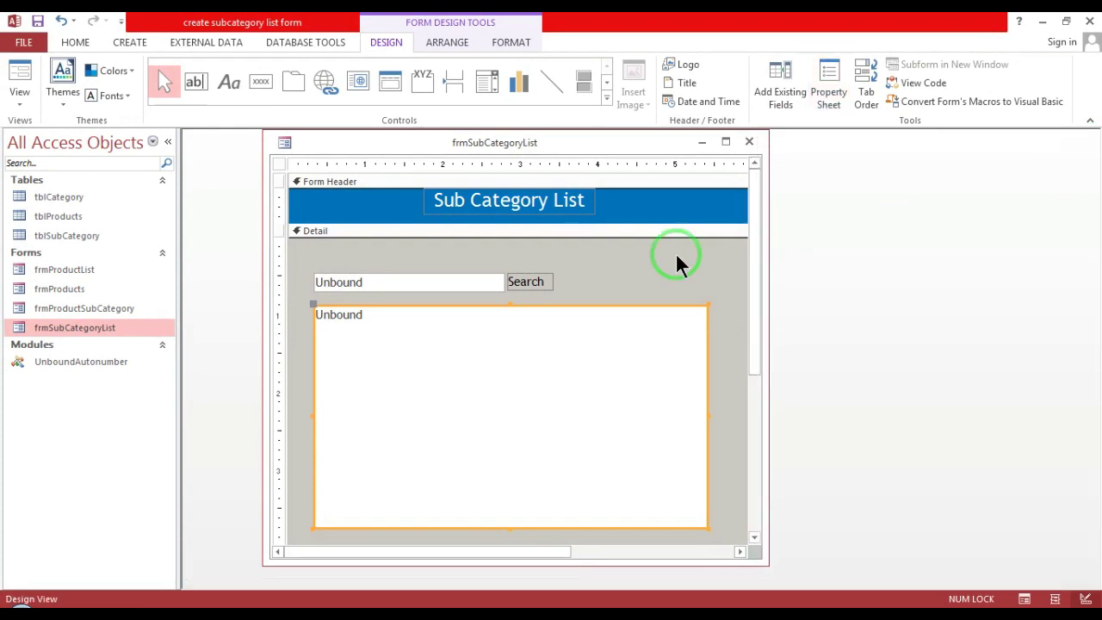
Open the code behind the On Load event of the frmSubCategoryList form.
{"action": "double_click", "coordinate": [277, 162]}
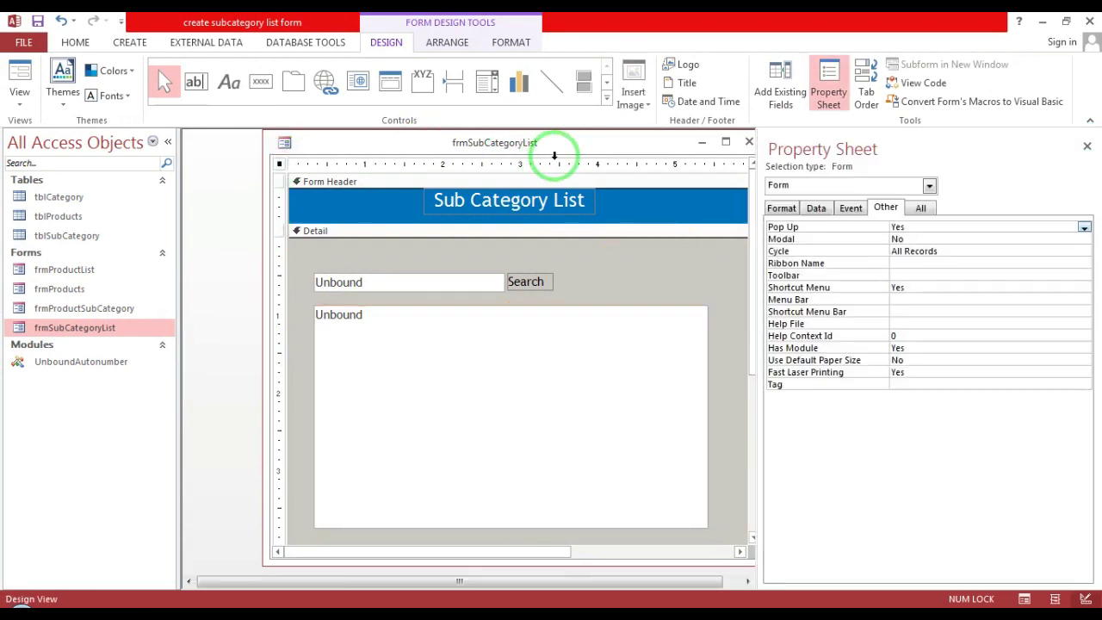
{"action": "left_click", "coordinate": [847, 210]}
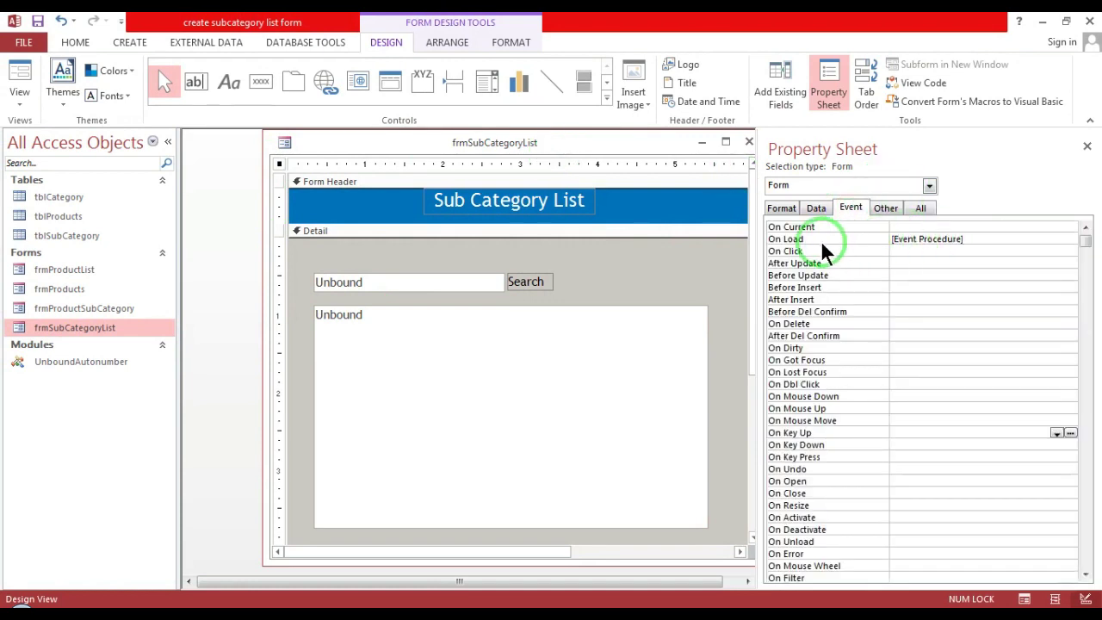
{"action": "left_click", "coordinate": [979, 238]}
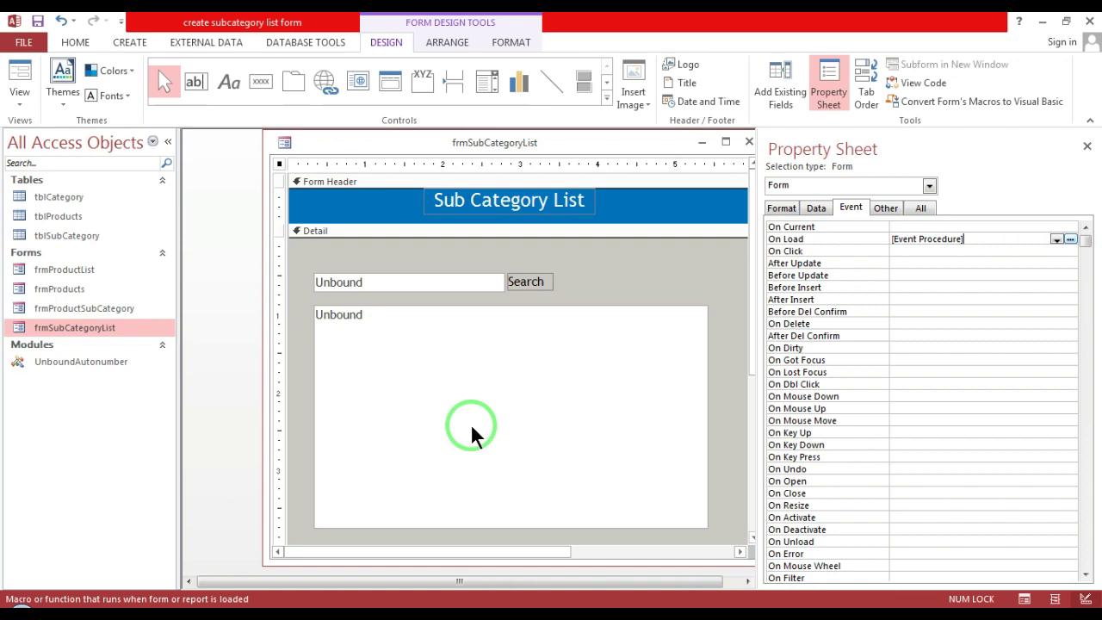
{"action": "left_click", "coordinate": [1069, 240]}
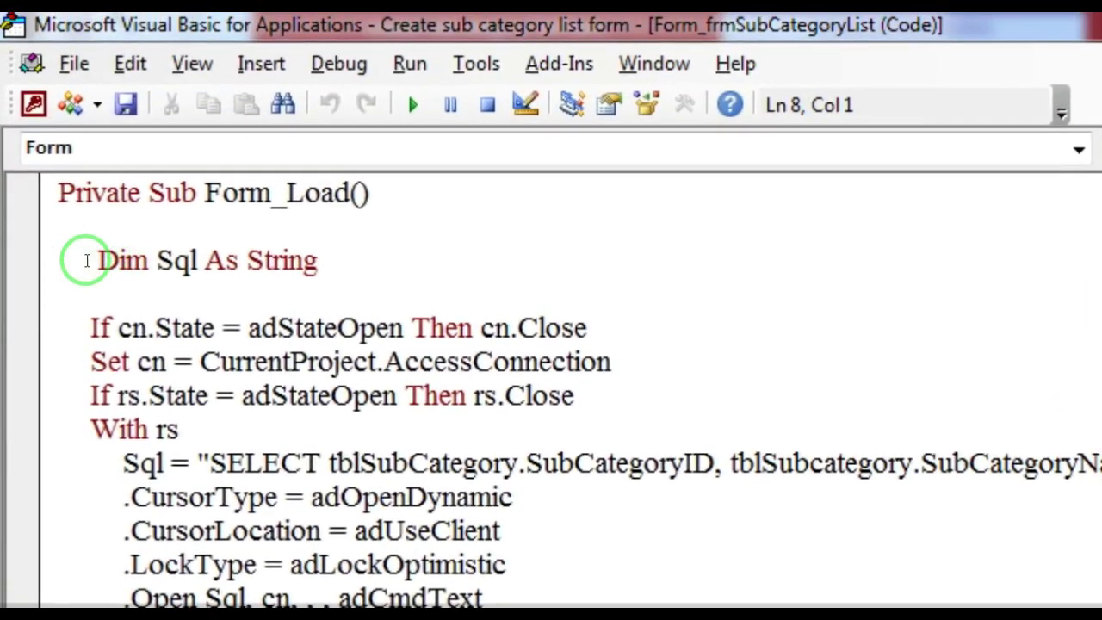
Examine the Sql variable declaration and the connection and recordset setup lines in the Form_Load procedure.
{"action": "left_click_drag", "start_coordinate": [88, 183], "coordinate": [369, 183]}
{"action": "left_click", "coordinate": [378, 266]}
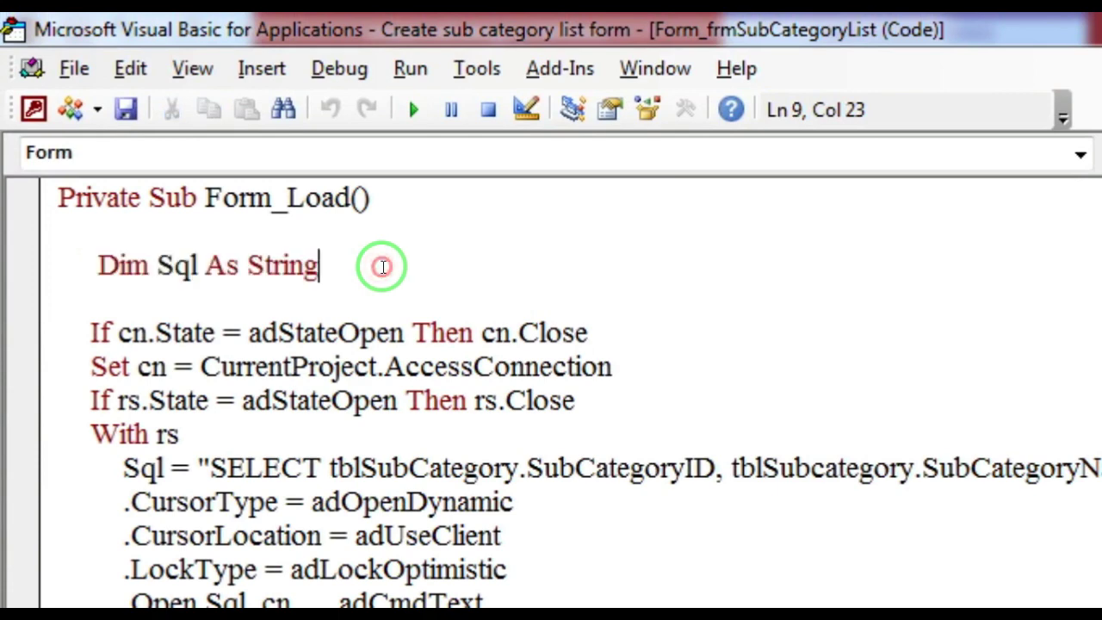
{"action": "left_click_drag", "start_coordinate": [75, 312], "coordinate": [598, 345]}
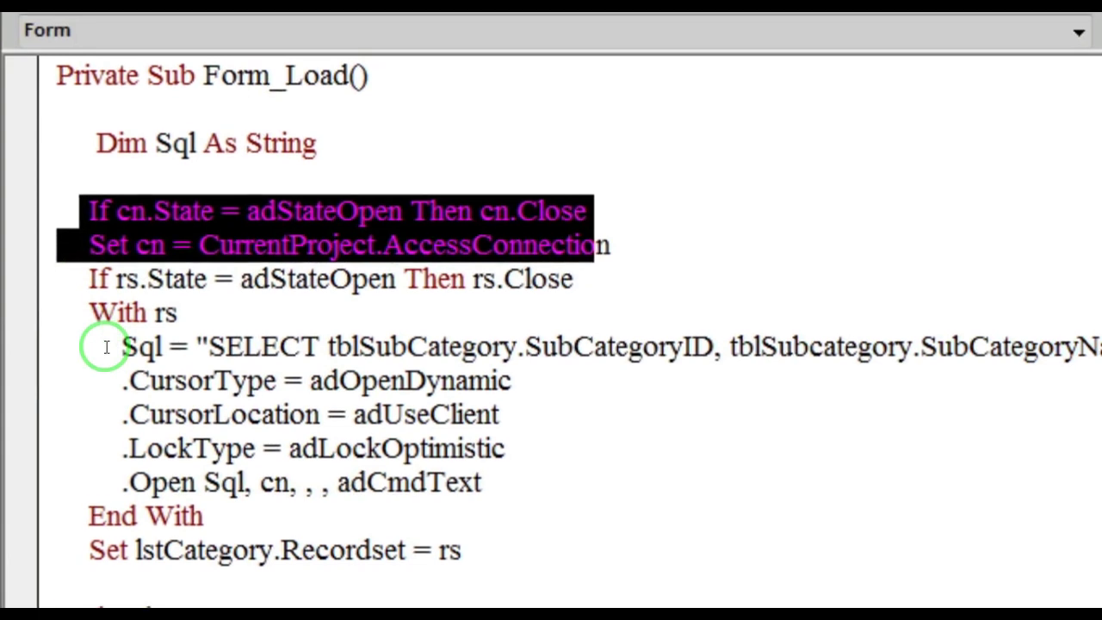
{"action": "left_click", "coordinate": [95, 406]}
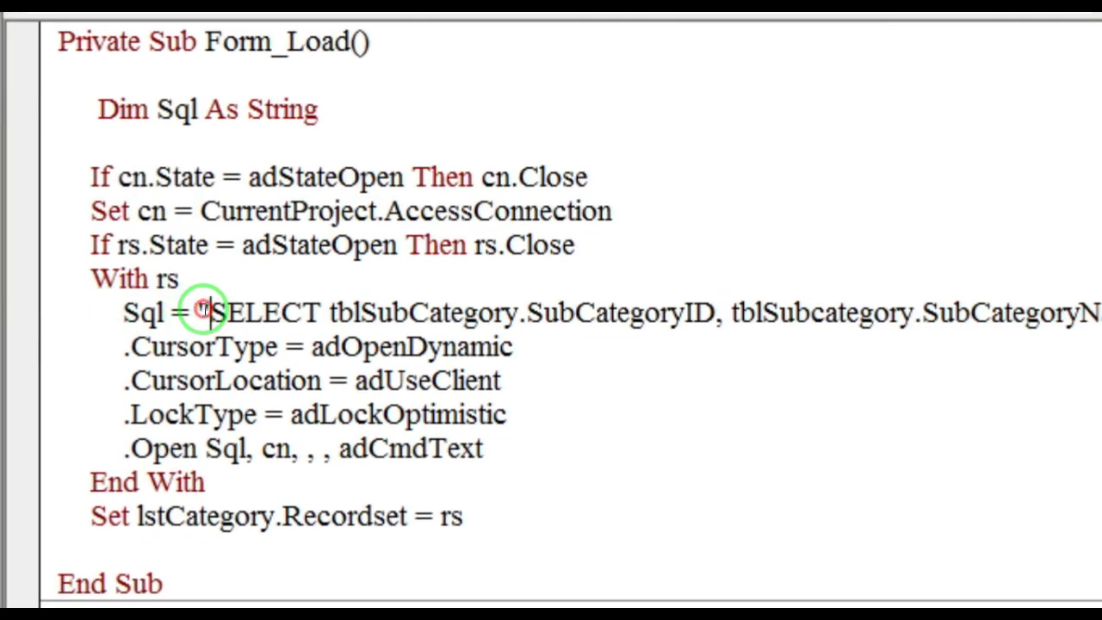
Examine the tables, fields and column aliases in the SELECT part of the Sql string in Form_Load.
{"action": "left_click", "coordinate": [379, 310]}
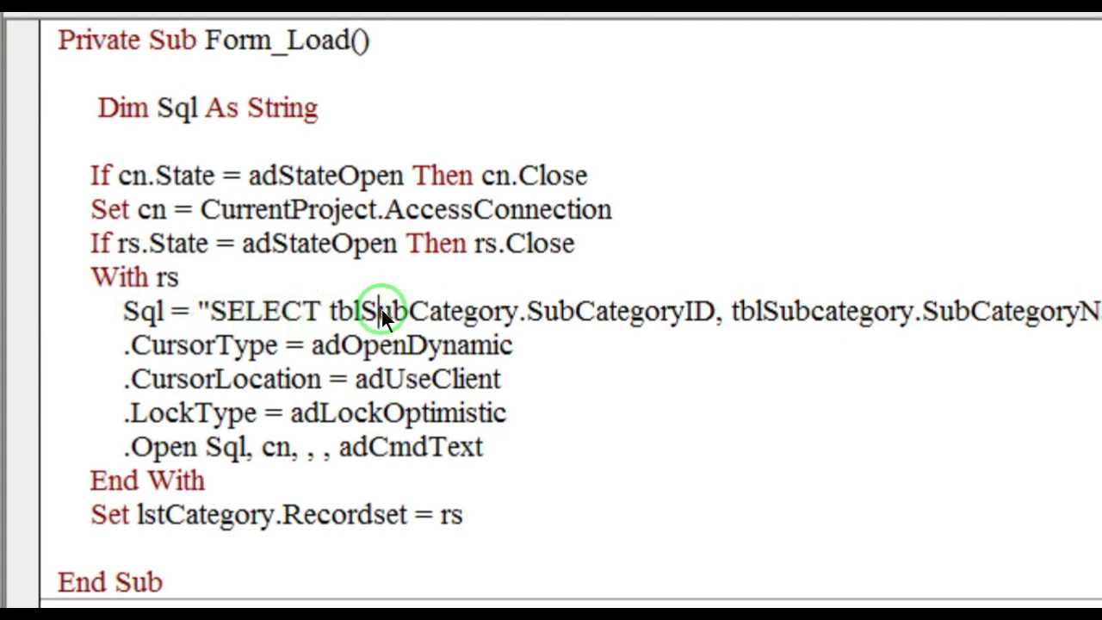
{"action": "double_click", "coordinate": [381, 309]}
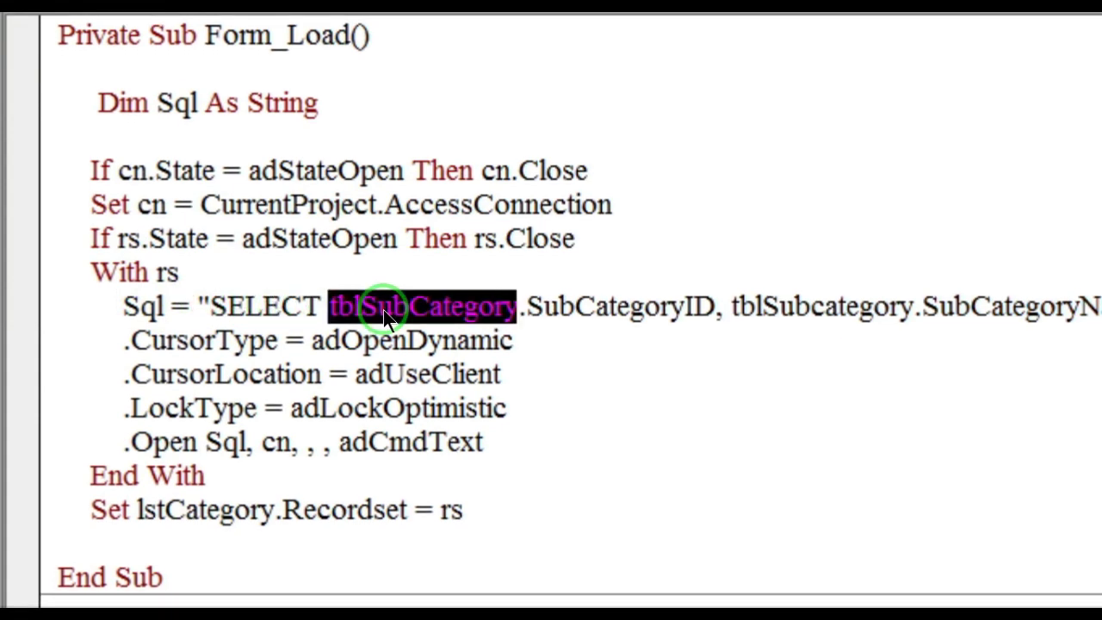
{"action": "left_click", "coordinate": [796, 308]}
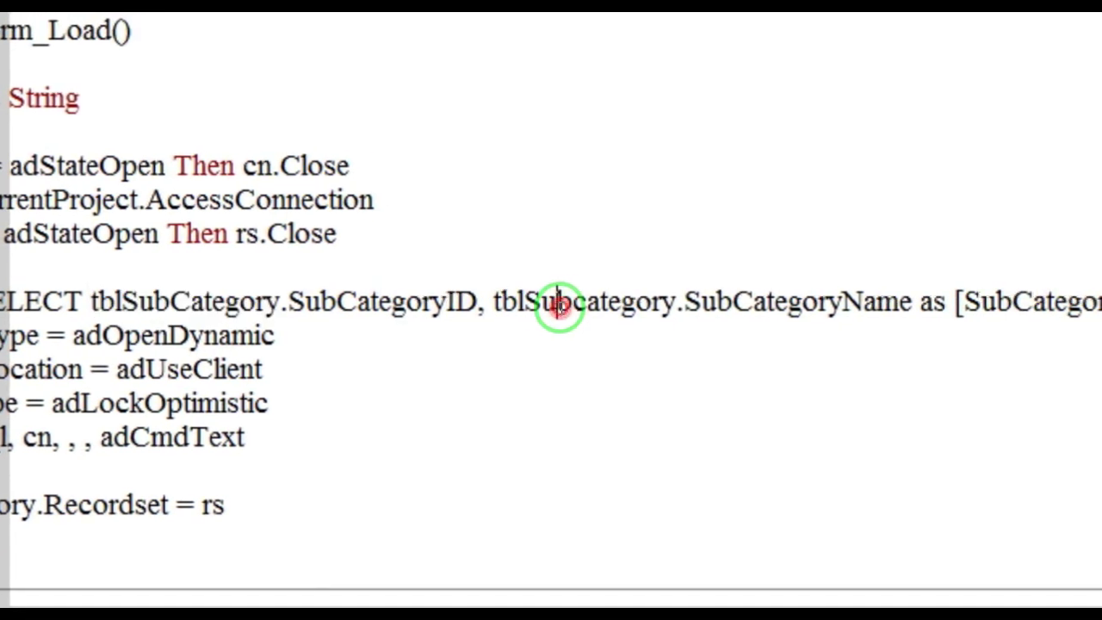
{"action": "double_click", "coordinate": [558, 305]}
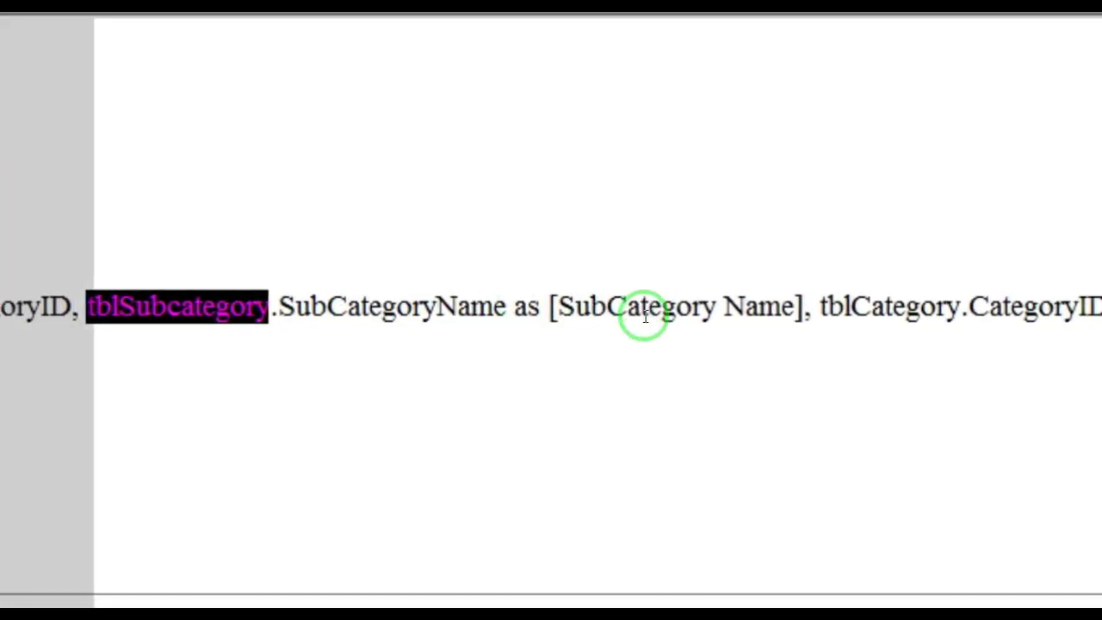
{"action": "double_click", "coordinate": [644, 316]}
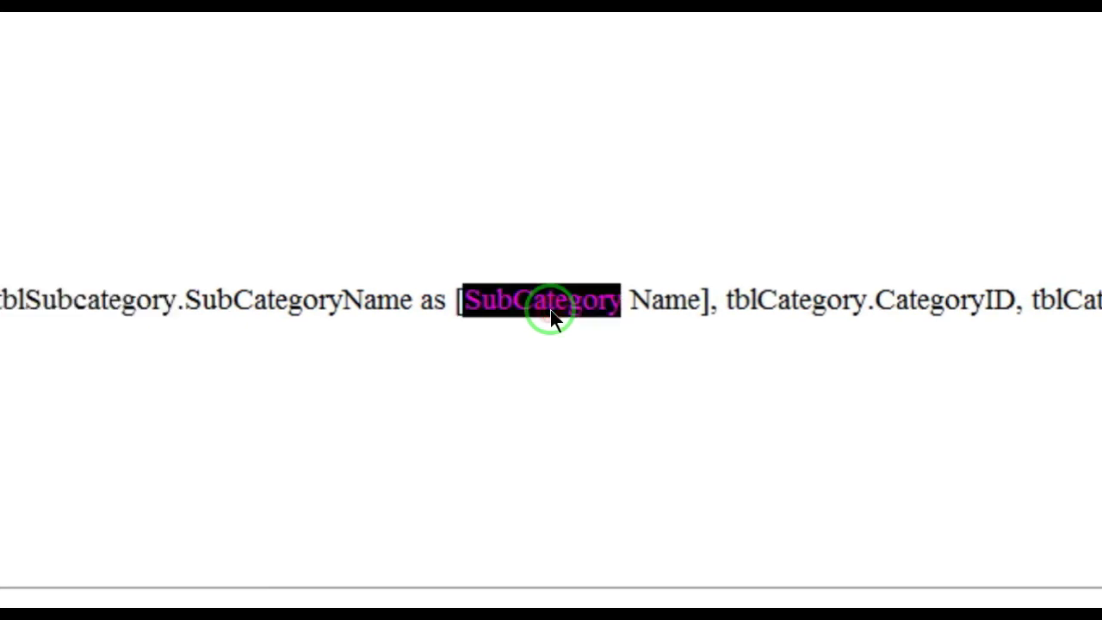
{"action": "double_click", "coordinate": [779, 301]}
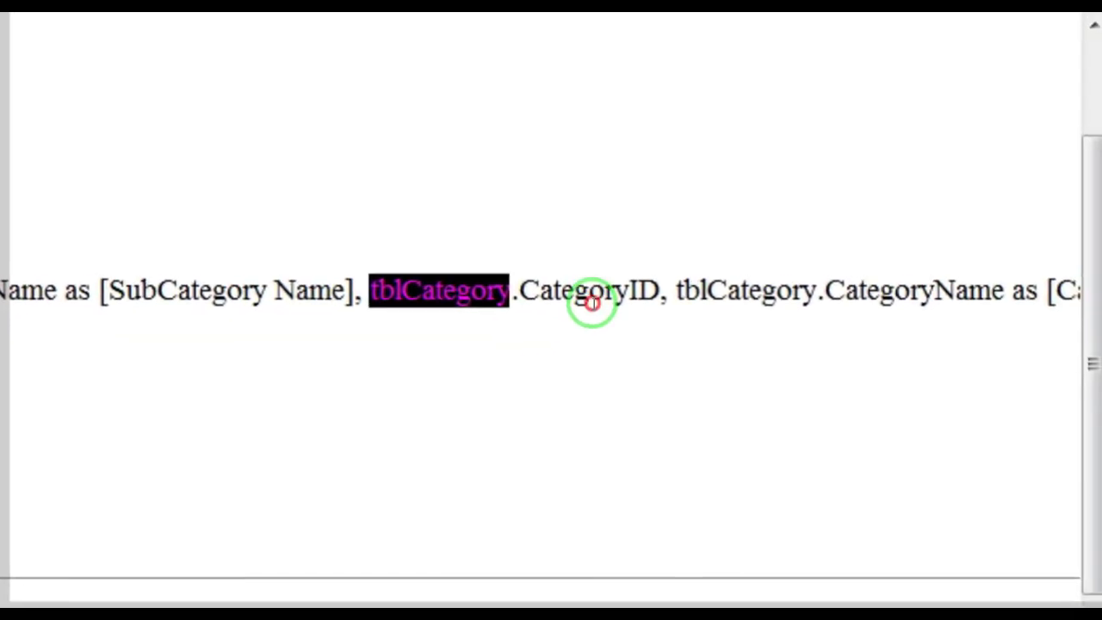
{"action": "double_click", "coordinate": [592, 303]}
{"action": "left_click", "coordinate": [747, 290]}
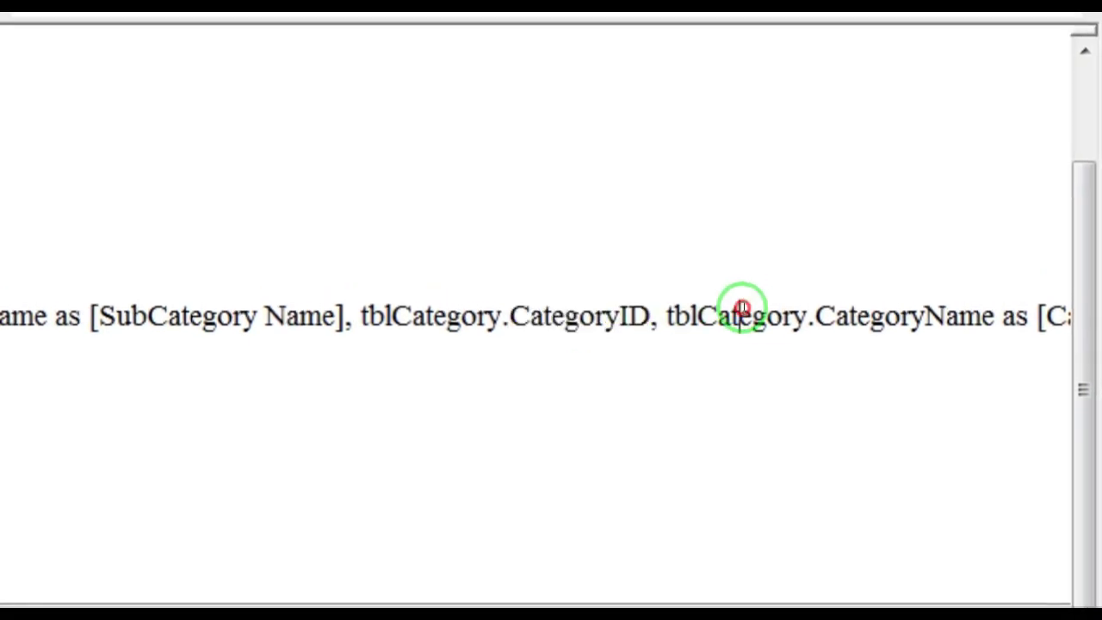
{"action": "double_click", "coordinate": [742, 308]}
{"action": "double_click", "coordinate": [882, 315]}
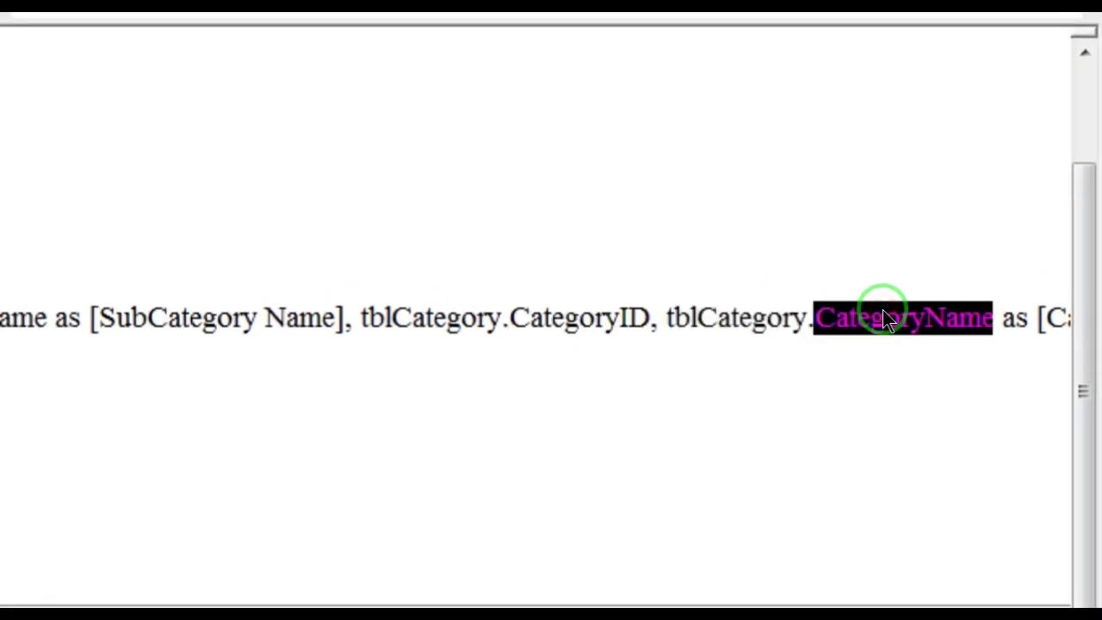
{"action": "key", "text": "Right"}
{"action": "key", "text": "Right"}
{"action": "key", "text": "Right"}
{"action": "key", "text": "Right"}
{"action": "key", "text": "Right"}
{"action": "key", "text": "Right"}
{"action": "key", "text": "Right"}
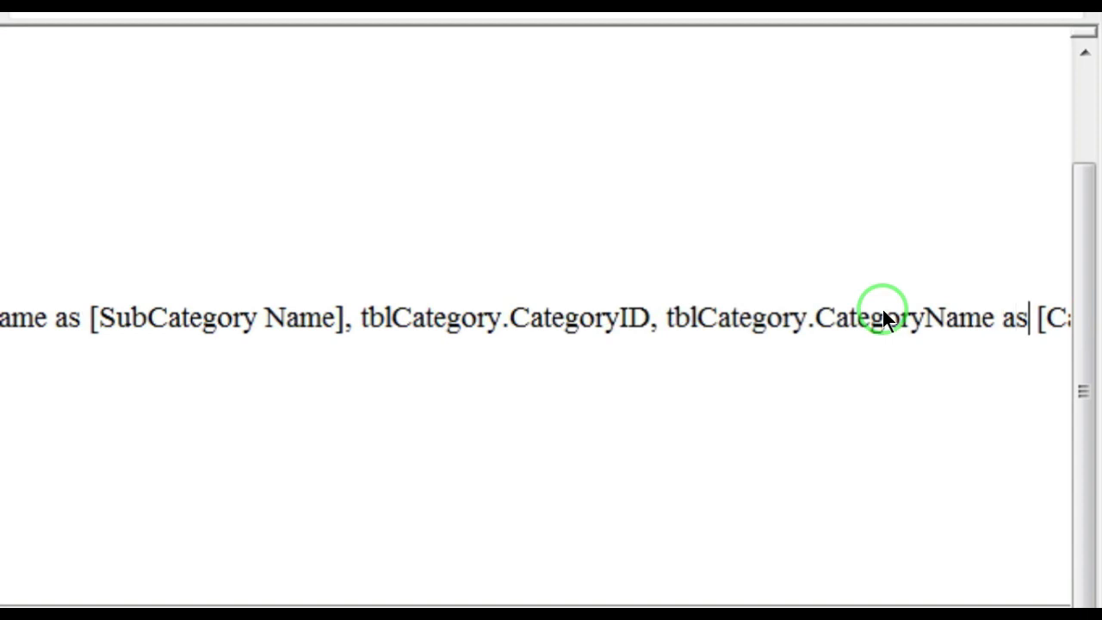
{"action": "key", "text": "Right"}
{"action": "key", "text": "Right"}
{"action": "key", "text": "Right"}
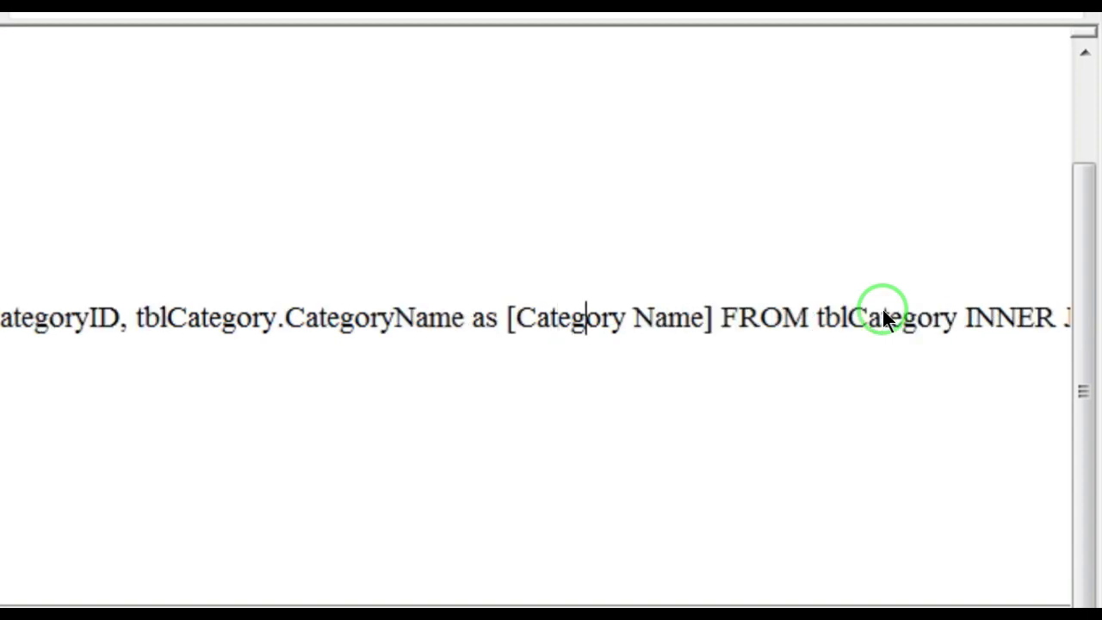
Examine the FROM and INNER JOIN part of the Sql string, highlighting the tblSubCategory table name.
{"action": "key", "text": "Right"}
{"action": "key", "text": "Right"}
{"action": "key", "text": "Right"}
{"action": "key", "text": "Right"}
{"action": "key", "text": "Right"}
{"action": "key", "text": "Right"}
{"action": "key", "text": "Right"}
{"action": "key", "text": "Right"}
{"action": "key", "text": "Right"}
{"action": "key", "text": "Right"}
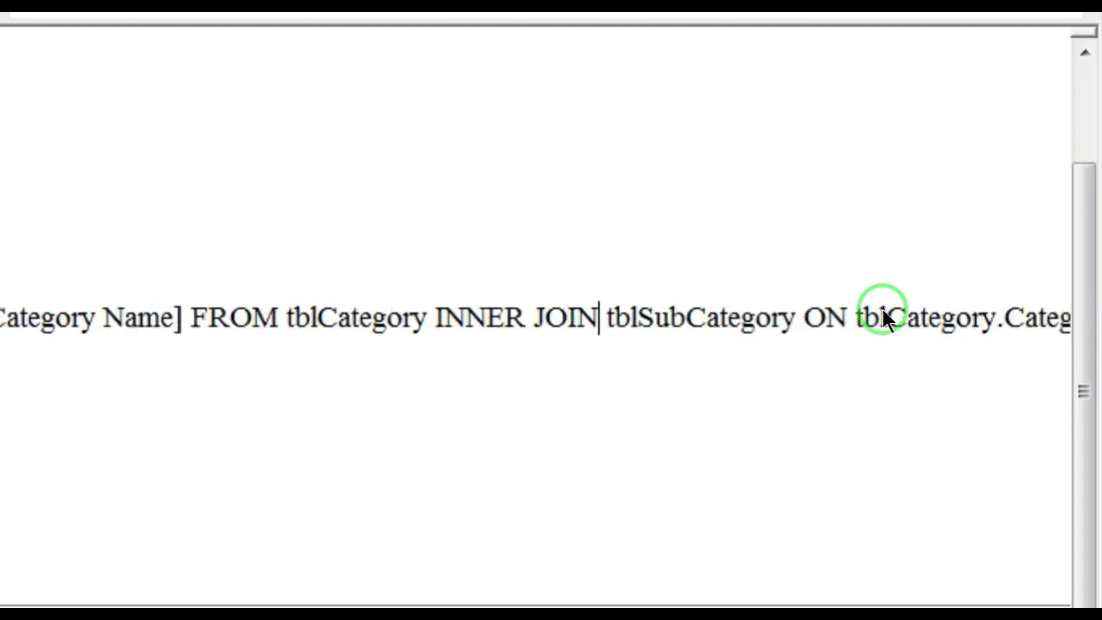
{"action": "key", "text": "shift+Right"}
{"action": "key", "text": "shift+Right"}
{"action": "key", "text": "shift+Right"}
{"action": "key", "text": "shift+Right"}
{"action": "key", "text": "shift+Right"}
{"action": "key", "text": "shift+Right"}
{"action": "key", "text": "shift+Right"}
{"action": "key", "text": "shift+Right"}
{"action": "key", "text": "shift+Right"}
{"action": "key", "text": "shift+Right"}
{"action": "key", "text": "shift+Right"}
{"action": "key", "text": "shift+Right"}
{"action": "key", "text": "shift+Right"}
{"action": "key", "text": "shift+Right"}
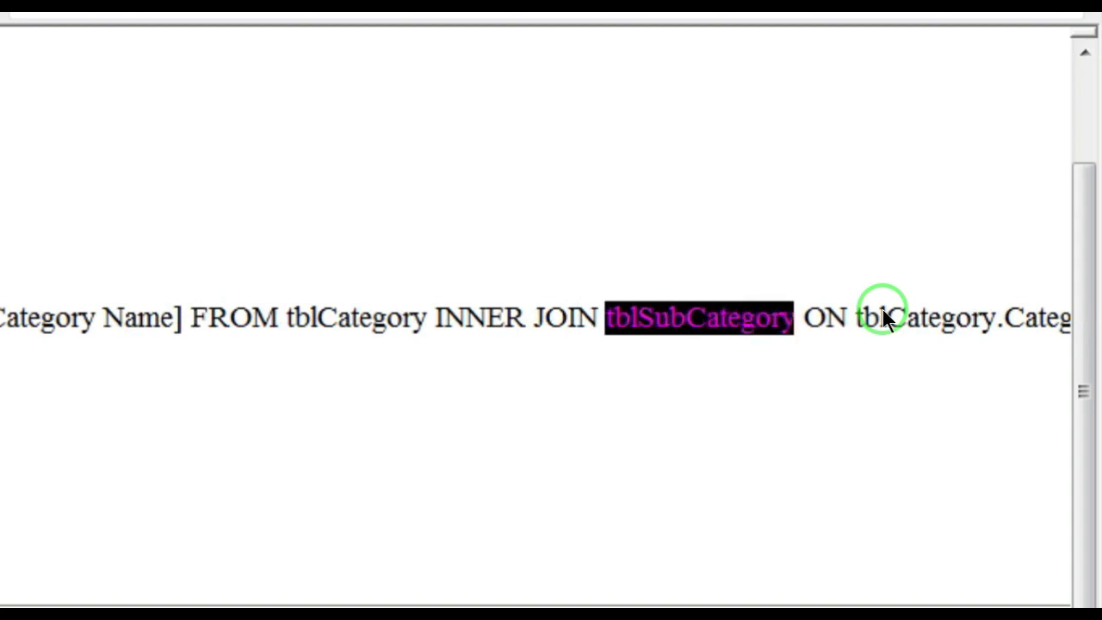
Examine the ON condition of the join in the Sql string, highlighting the tblCategory reference.
{"action": "key", "text": "Right"}
{"action": "key", "text": "Right"}
{"action": "key", "text": "Right"}
{"action": "key", "text": "Right"}
{"action": "key", "text": "Right"}
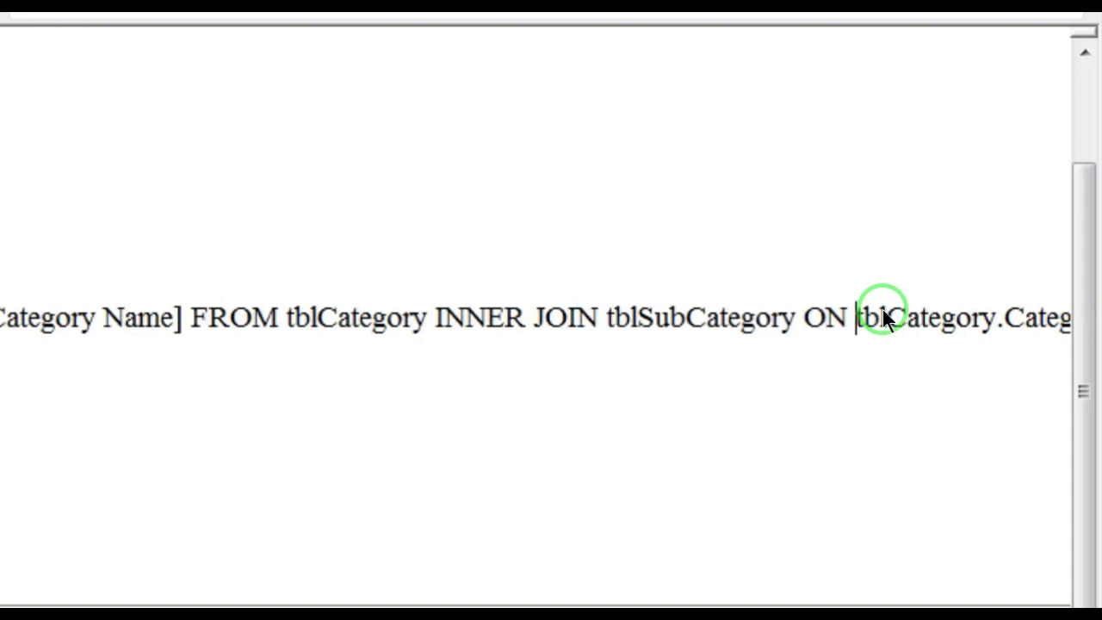
{"action": "key", "text": "shift+Right"}
{"action": "key", "text": "shift+Right"}
{"action": "key", "text": "shift+Right"}
{"action": "key", "text": "shift+Right"}
{"action": "key", "text": "shift+Right"}
{"action": "key", "text": "shift+Right"}
{"action": "key", "text": "shift+Right"}
{"action": "key", "text": "shift+Right"}
{"action": "key", "text": "shift+Right"}
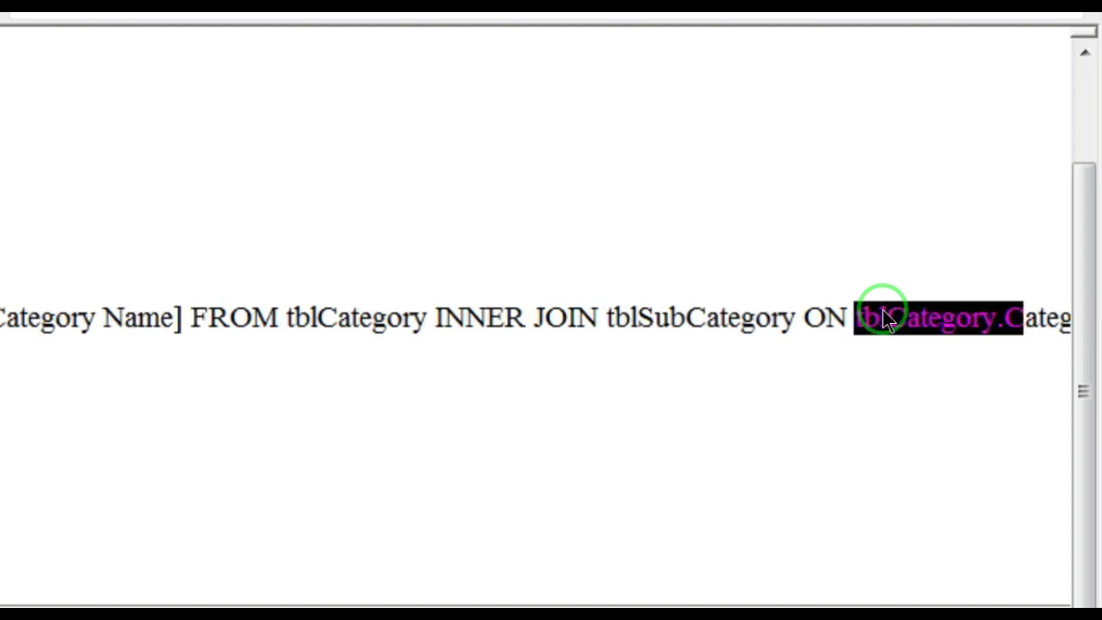
{"action": "key", "text": "shift+Left"}
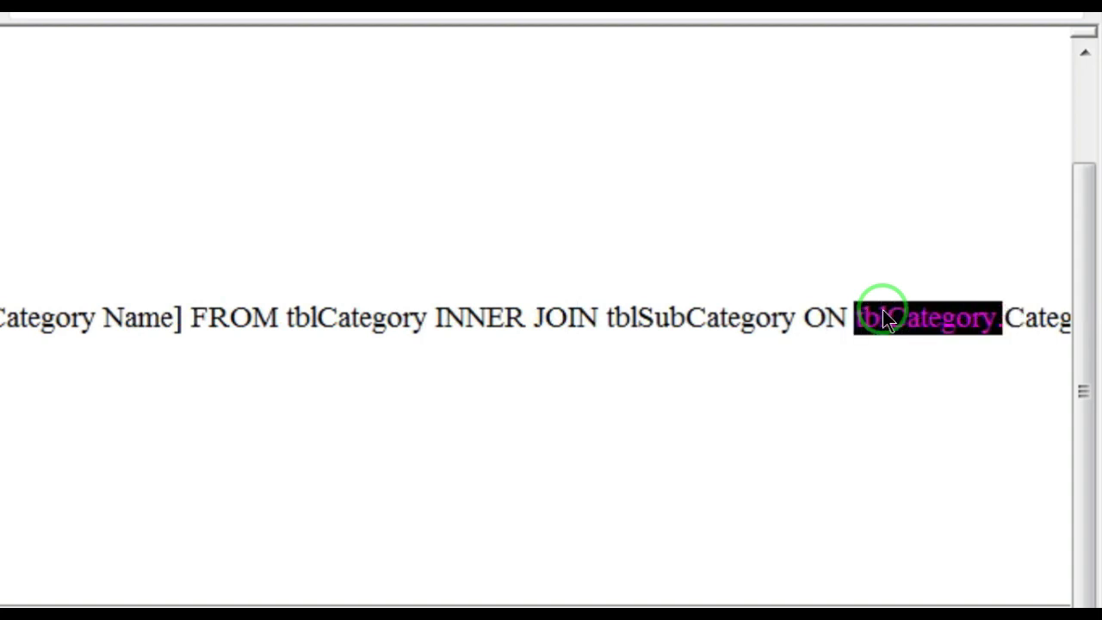
{"action": "key", "text": "Right"}
{"action": "key", "text": "Right"}
{"action": "key", "text": "Right"}
{"action": "key", "text": "Right"}
{"action": "key", "text": "Right"}
{"action": "key", "text": "Right"}
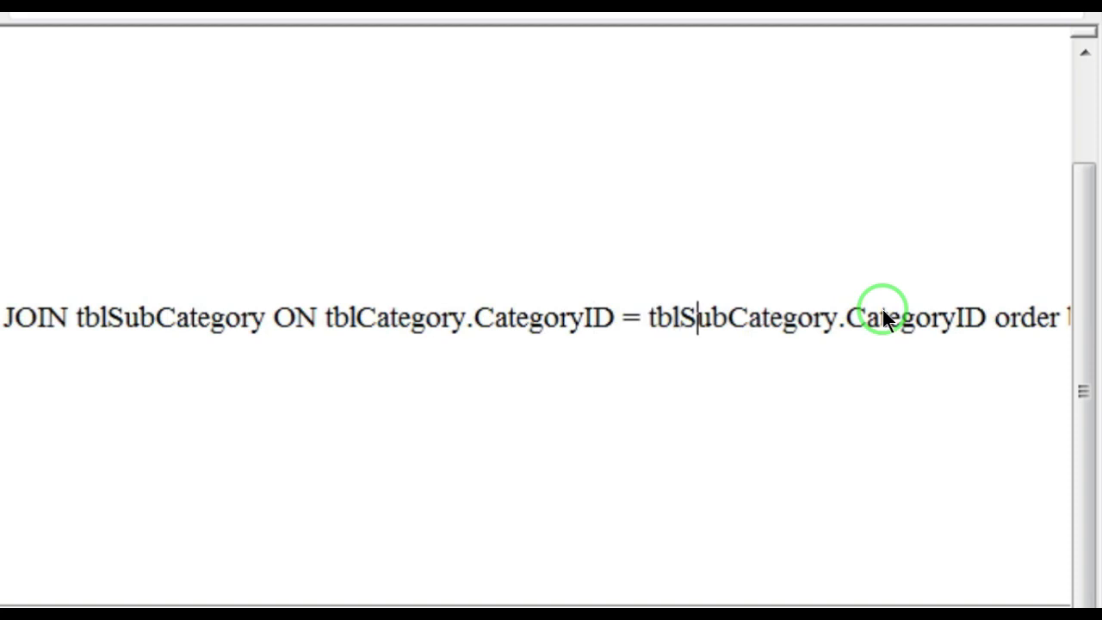
Examine the end of the join condition and the order by clause of the Sql string.
{"action": "key", "text": "Right"}
{"action": "key", "text": "Right"}
{"action": "key", "text": "Right"}
{"action": "key", "text": "Right"}
{"action": "key", "text": "Right"}
{"action": "key", "text": "Right"}
{"action": "key", "text": "Right"}
{"action": "key", "text": "Right"}
{"action": "key", "text": "Right"}
{"action": "key", "text": "Right"}
{"action": "key", "text": "Right"}
{"action": "key", "text": "Right"}
{"action": "key", "text": "Right"}
{"action": "key", "text": "Right"}
{"action": "key", "text": "Right"}
{"action": "key", "text": "Right"}
{"action": "key", "text": "Right"}
{"action": "key", "text": "Right"}
{"action": "key", "text": "Right"}
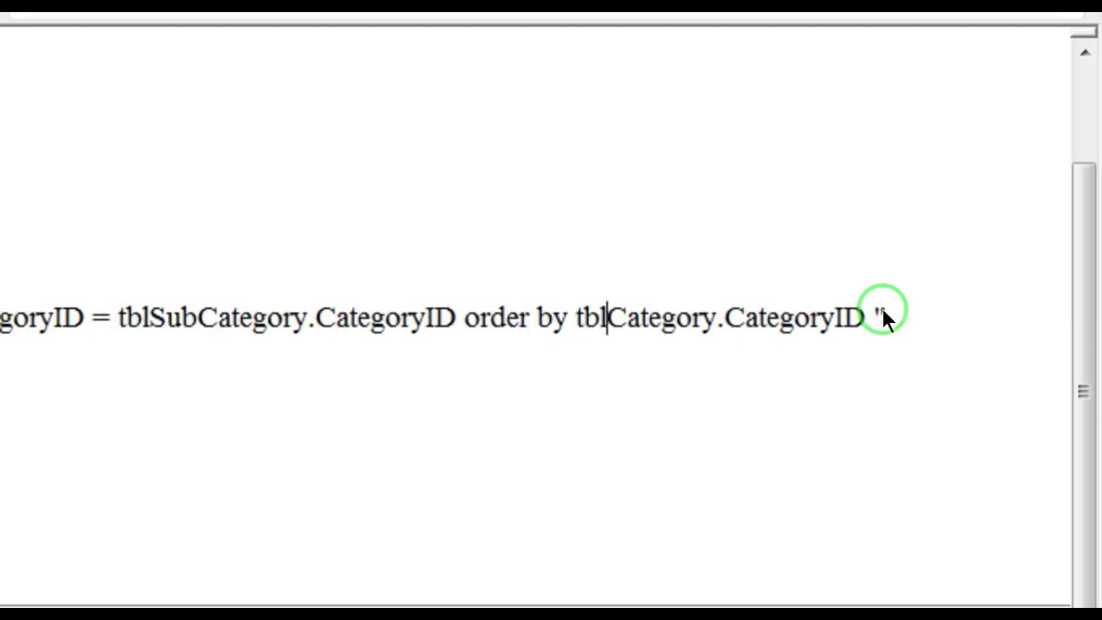
Examine the rest of the order by clause on CategoryID and return to the line after the Sql string.
{"action": "key", "text": "Right"}
{"action": "key", "text": "Right"}
{"action": "key", "text": "Right"}
{"action": "key", "text": "Right"}
{"action": "key", "text": "Right"}
{"action": "key", "text": "Right"}
{"action": "key", "text": "Right"}
{"action": "key", "text": "Right"}
{"action": "key", "text": "Right"}
{"action": "key", "text": "Right"}
{"action": "key", "text": "Right"}
{"action": "key", "text": "Right"}
{"action": "key", "text": "Right"}
{"action": "key", "text": "Right"}
{"action": "key", "text": "Right"}
{"action": "key", "text": "Right"}
{"action": "key", "text": "Right"}
{"action": "key", "text": "Home"}
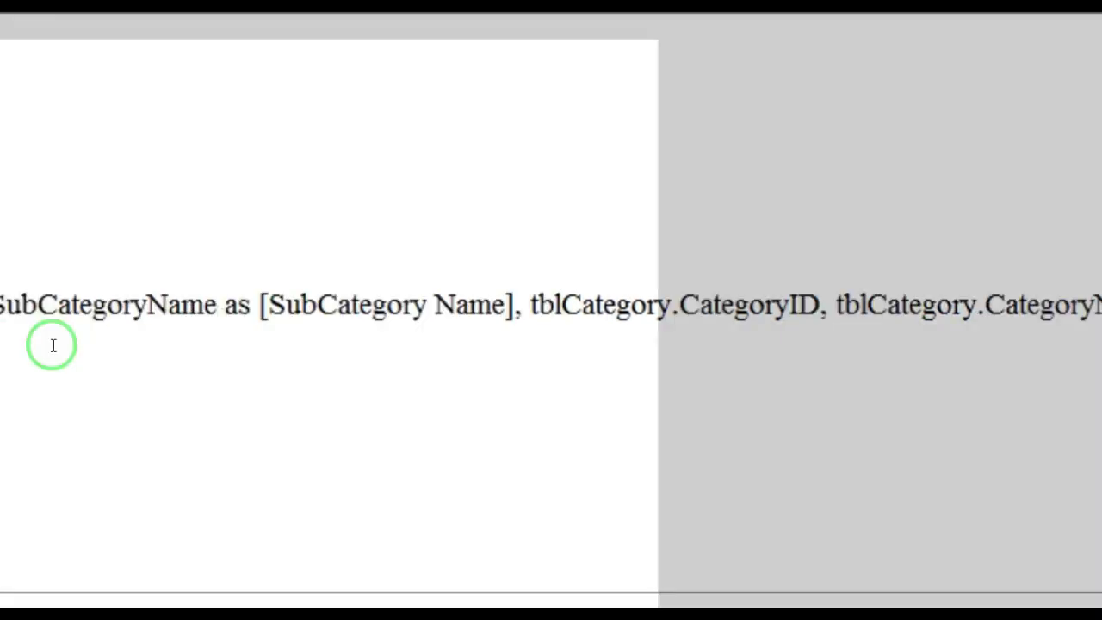
{"action": "key", "text": "Down"}
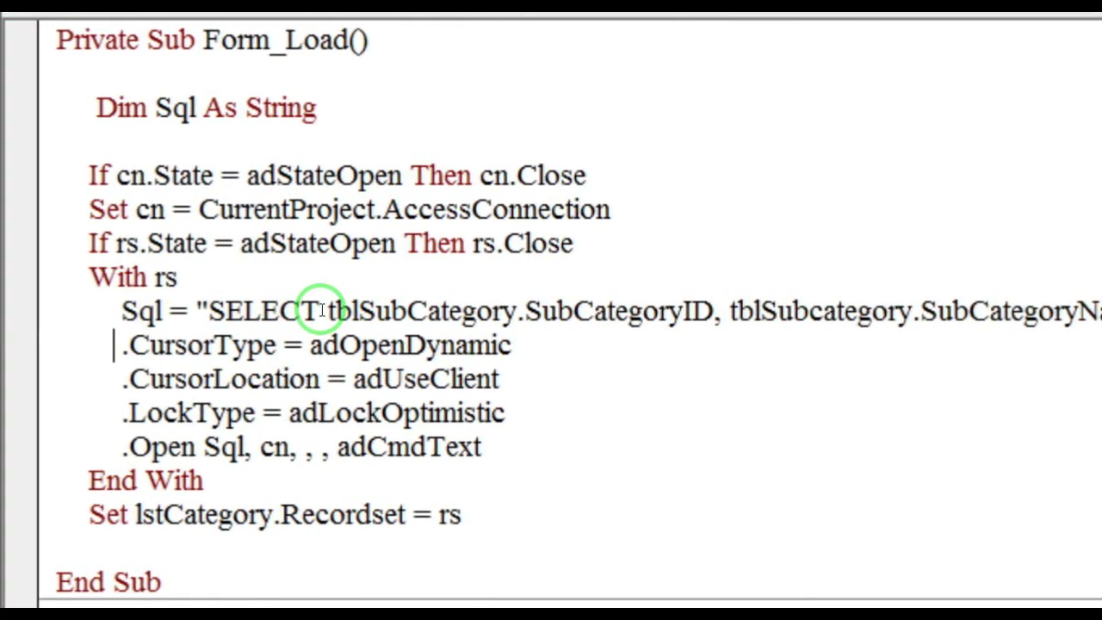
Highlight the recordset cursor, lock and open lines and the lstCategory assignment in Form_Load, and save the module.
{"action": "left_click_drag", "start_coordinate": [131, 331], "coordinate": [591, 389]}
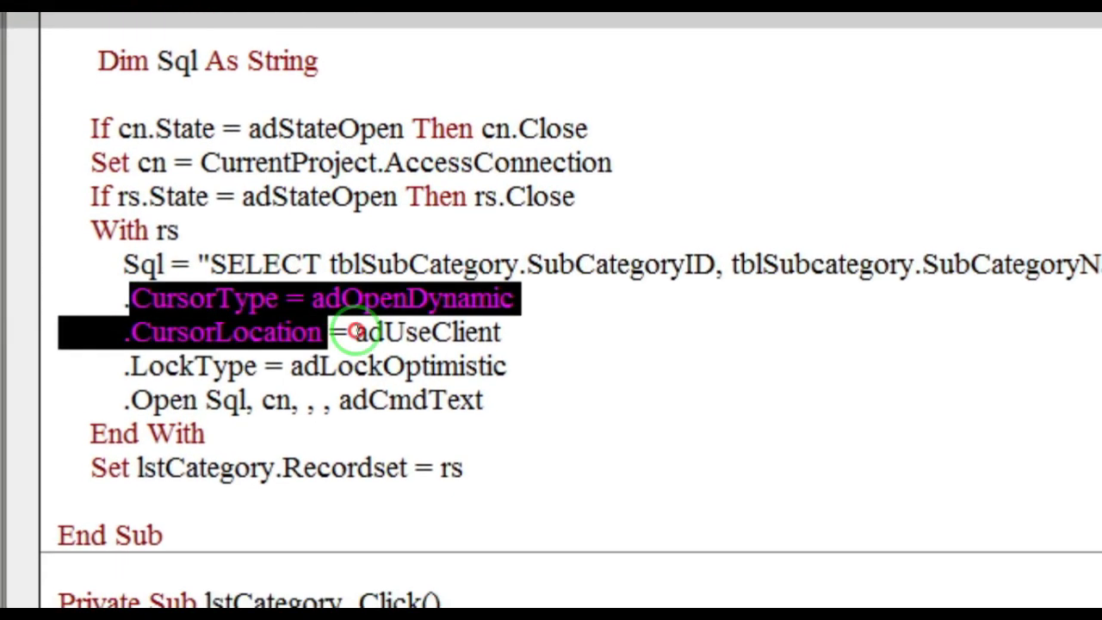
{"action": "left_click_drag", "start_coordinate": [560, 319], "coordinate": [478, 367]}
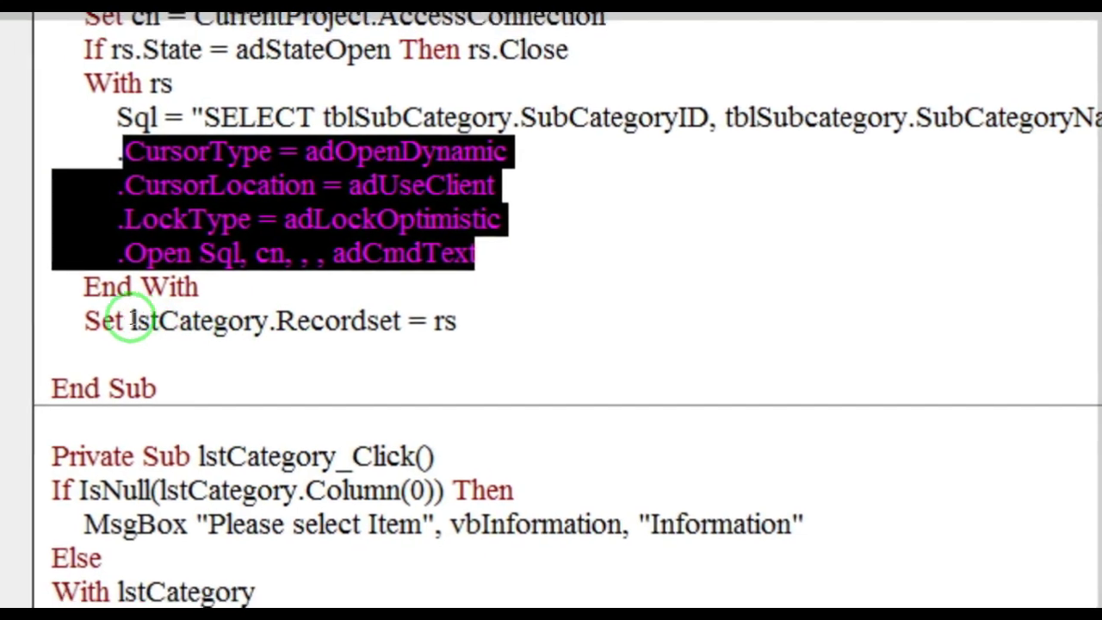
{"action": "left_click_drag", "start_coordinate": [98, 385], "coordinate": [213, 391]}
{"action": "left_click_drag", "start_coordinate": [252, 315], "coordinate": [276, 314]}
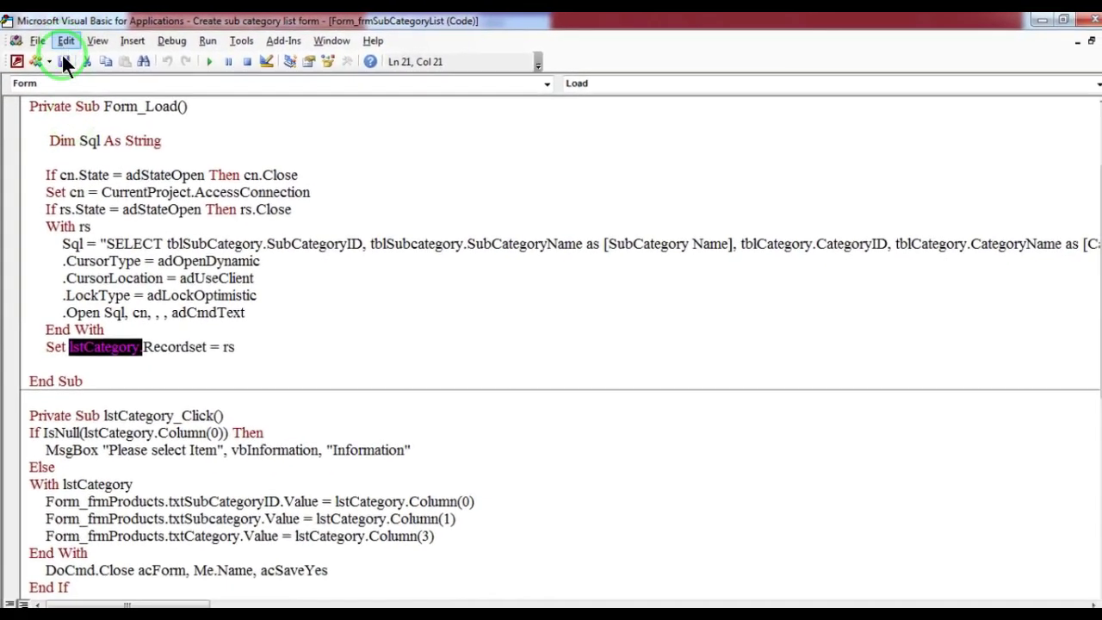
{"action": "left_click", "coordinate": [62, 61]}
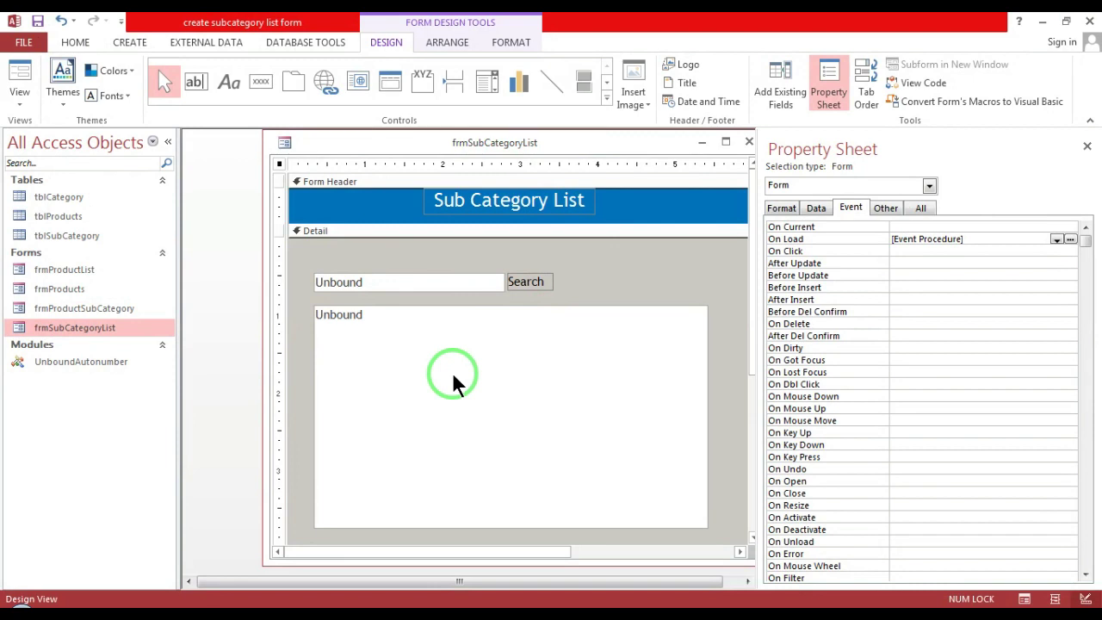
Examine the Column Count and Column Widths format properties of the lstCategory list box.
{"action": "left_click", "coordinate": [783, 210]}
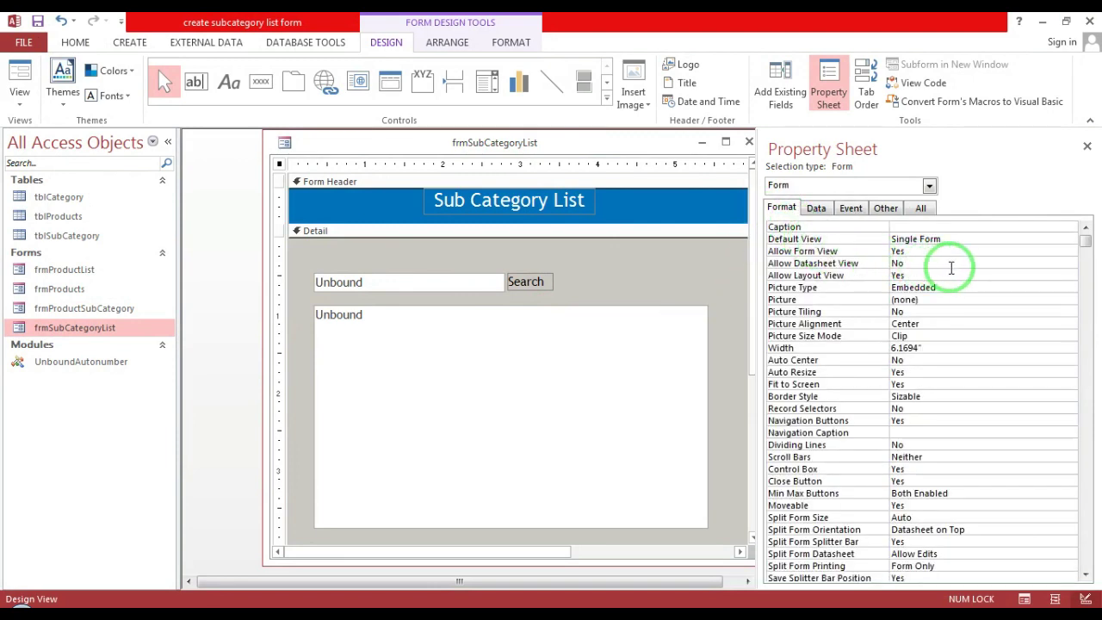
{"action": "left_click", "coordinate": [553, 344]}
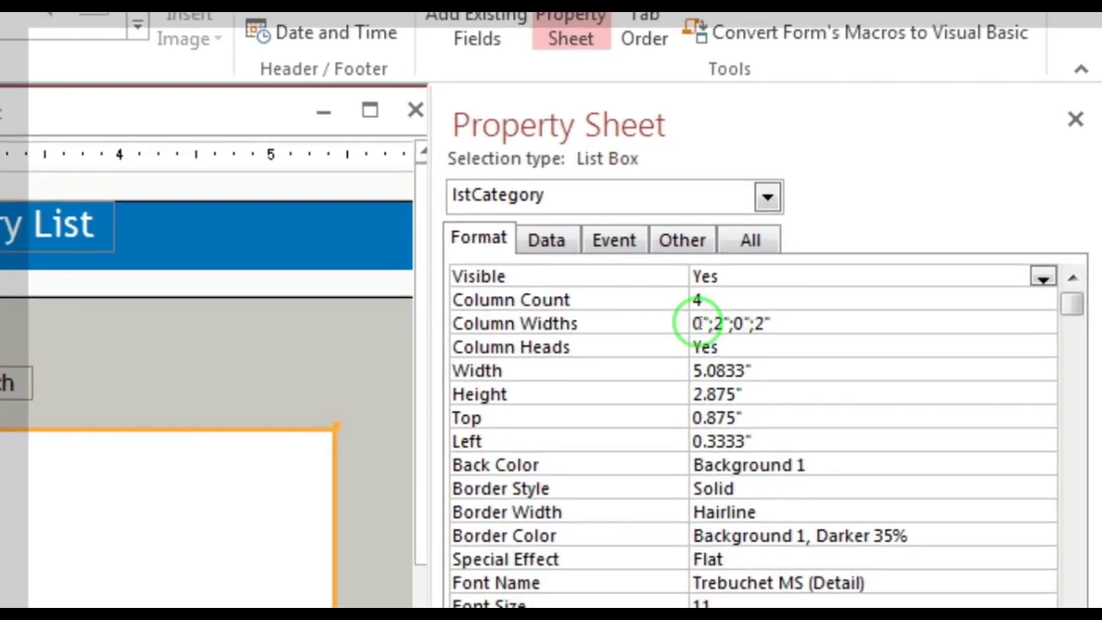
{"action": "double_click", "coordinate": [692, 299]}
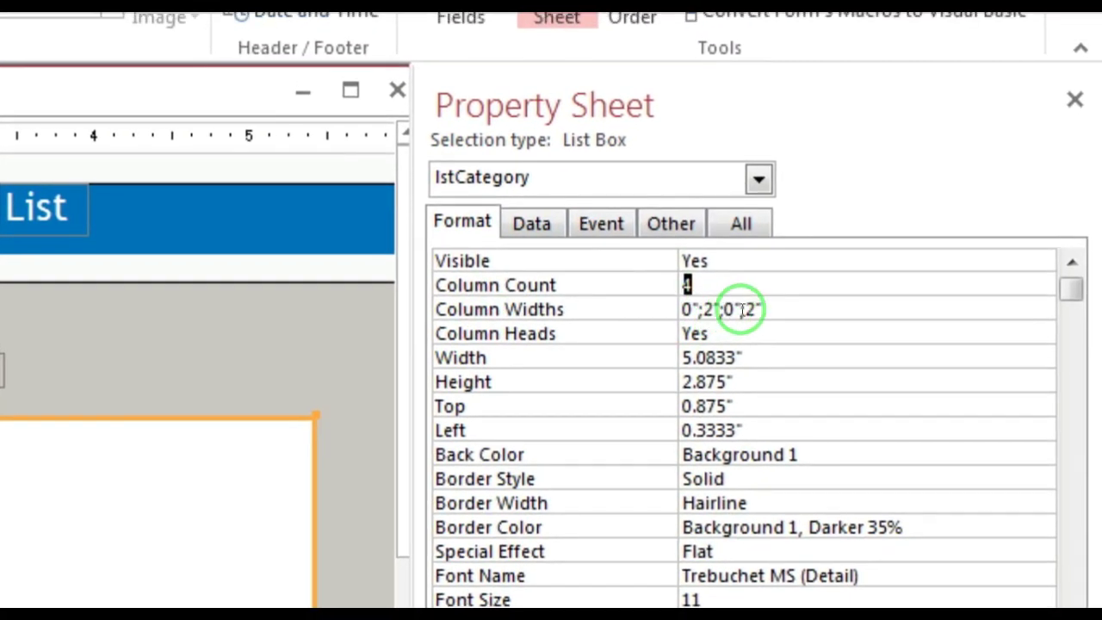
{"action": "left_click", "coordinate": [761, 309]}
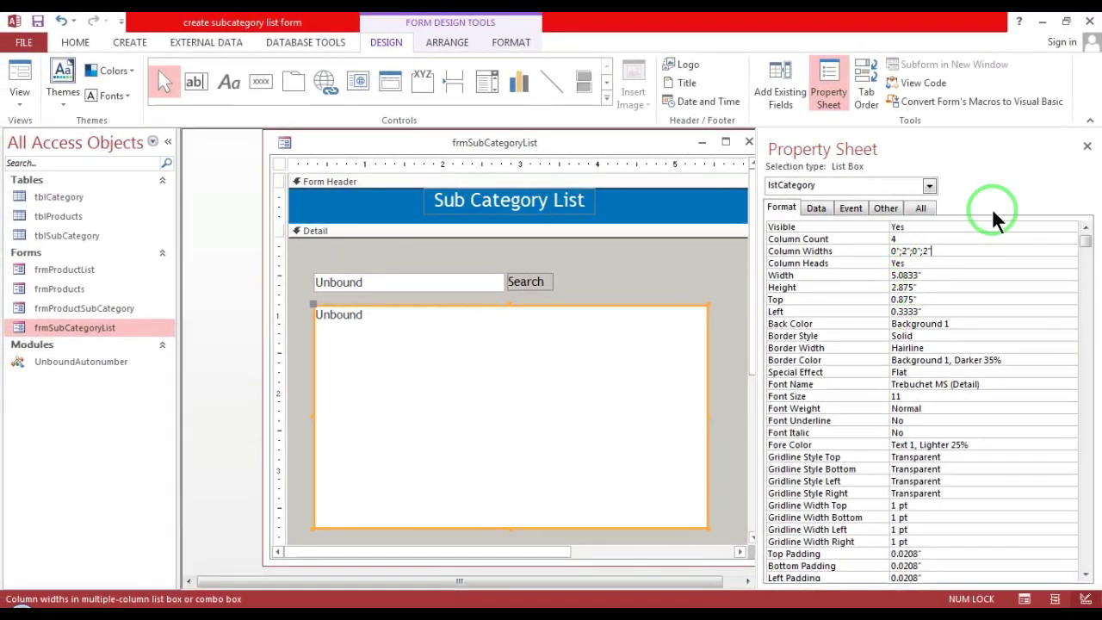
Close the form design and open frmSubCategoryList in Form View to examine its list columns.
{"action": "left_click", "coordinate": [1086, 147]}
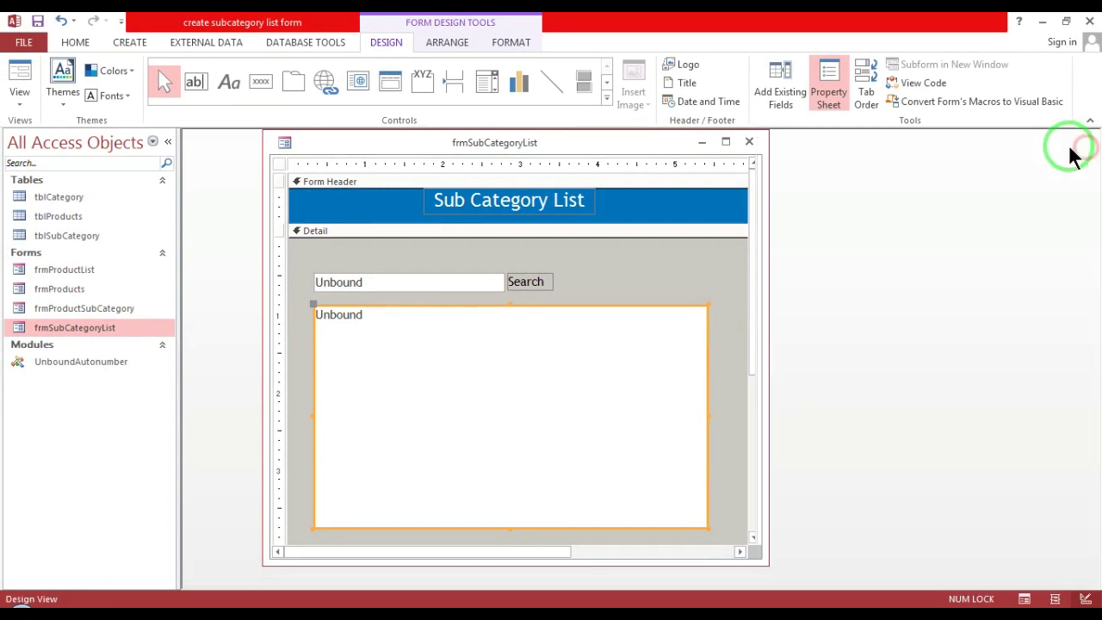
{"action": "left_click", "coordinate": [751, 139]}
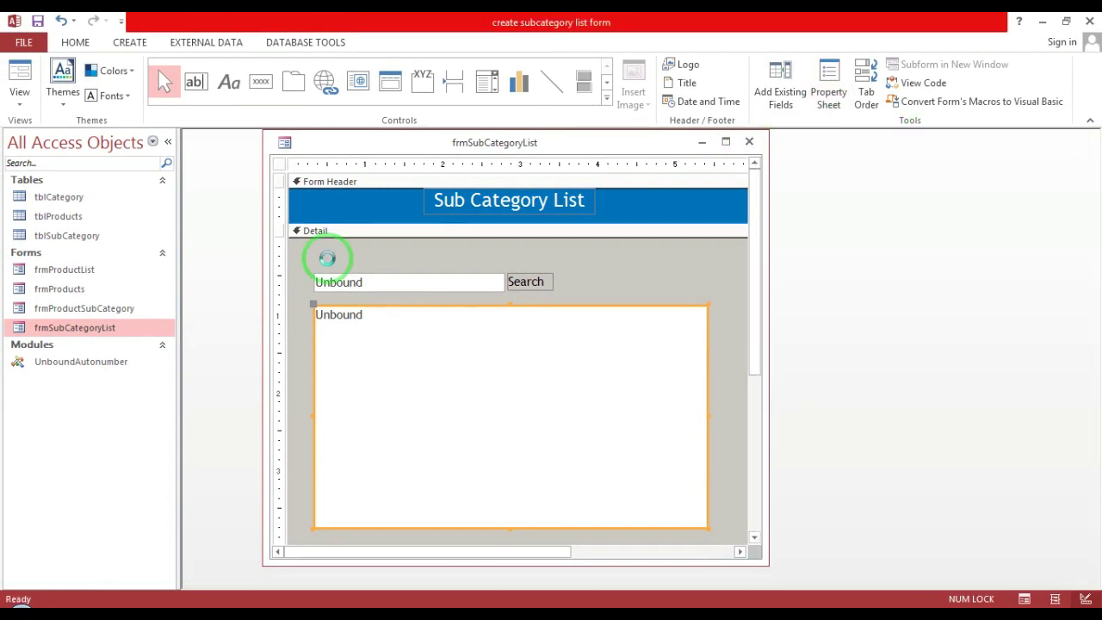
{"action": "double_click", "coordinate": [82, 327]}
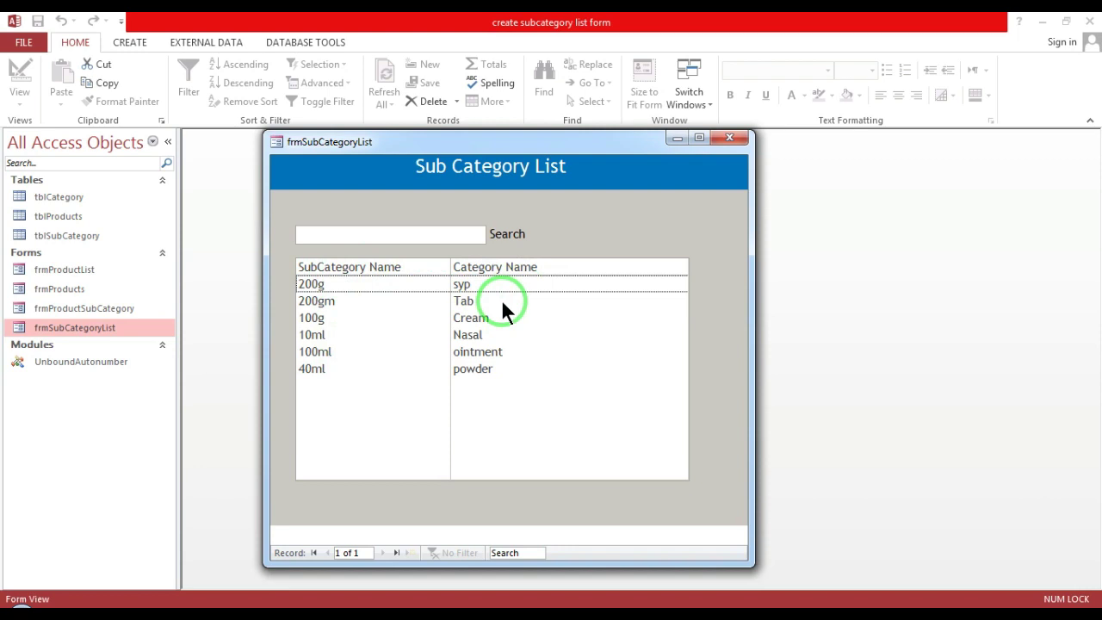
Switch frmSubCategoryList to Design View and show the properties of the txtSearch text box.
{"action": "right_click", "coordinate": [521, 207]}
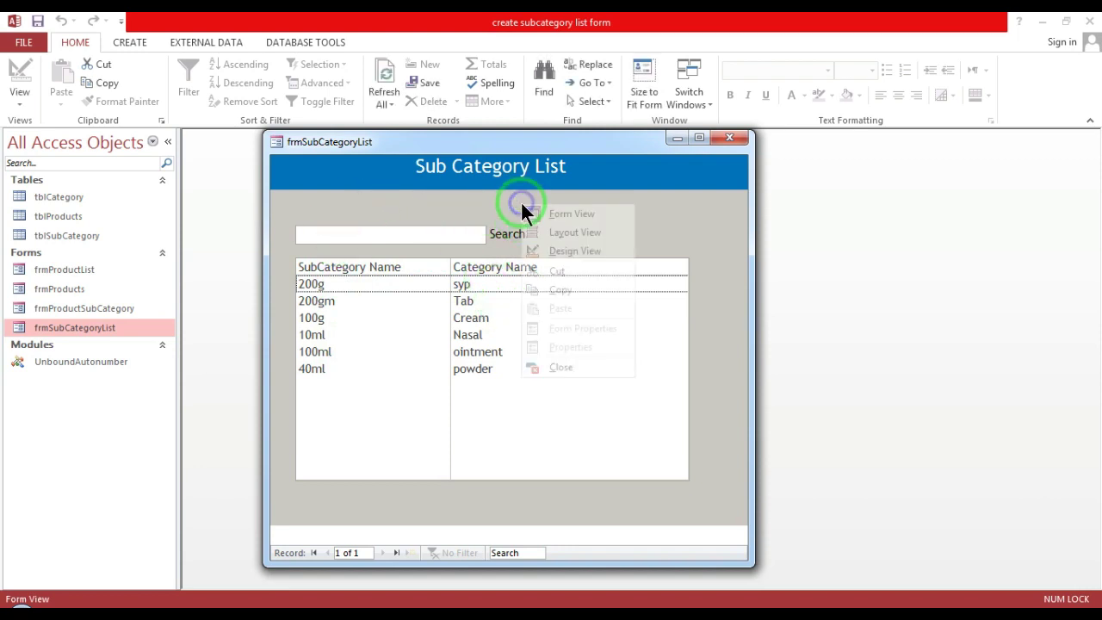
{"action": "left_click", "coordinate": [553, 250]}
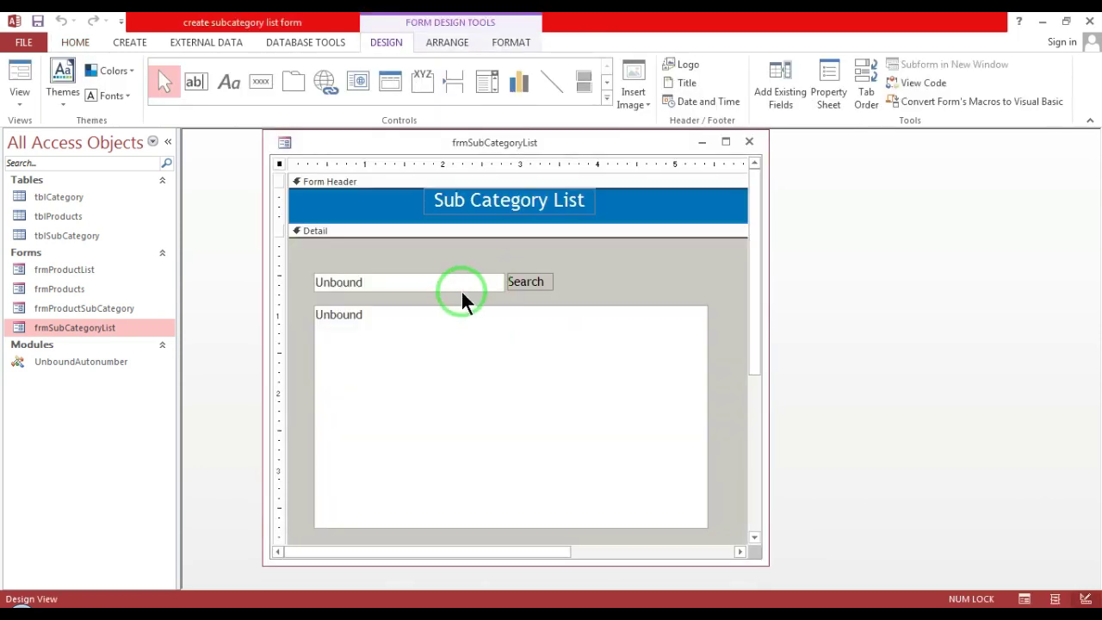
{"action": "left_click", "coordinate": [419, 282]}
{"action": "left_click", "coordinate": [624, 260]}
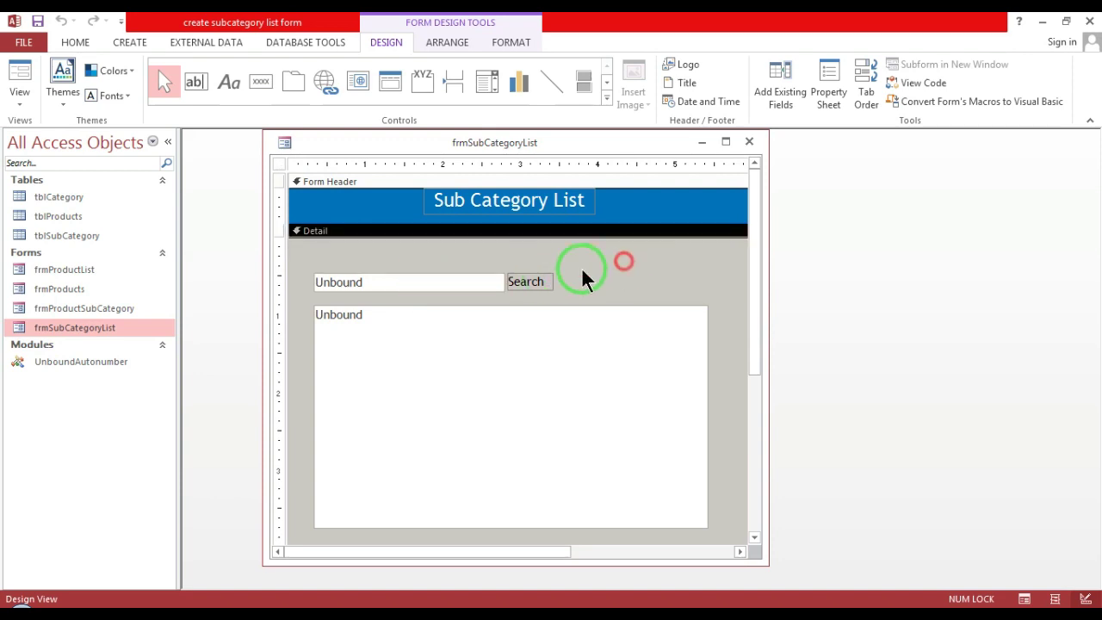
{"action": "left_click", "coordinate": [416, 277]}
{"action": "double_click", "coordinate": [416, 277]}
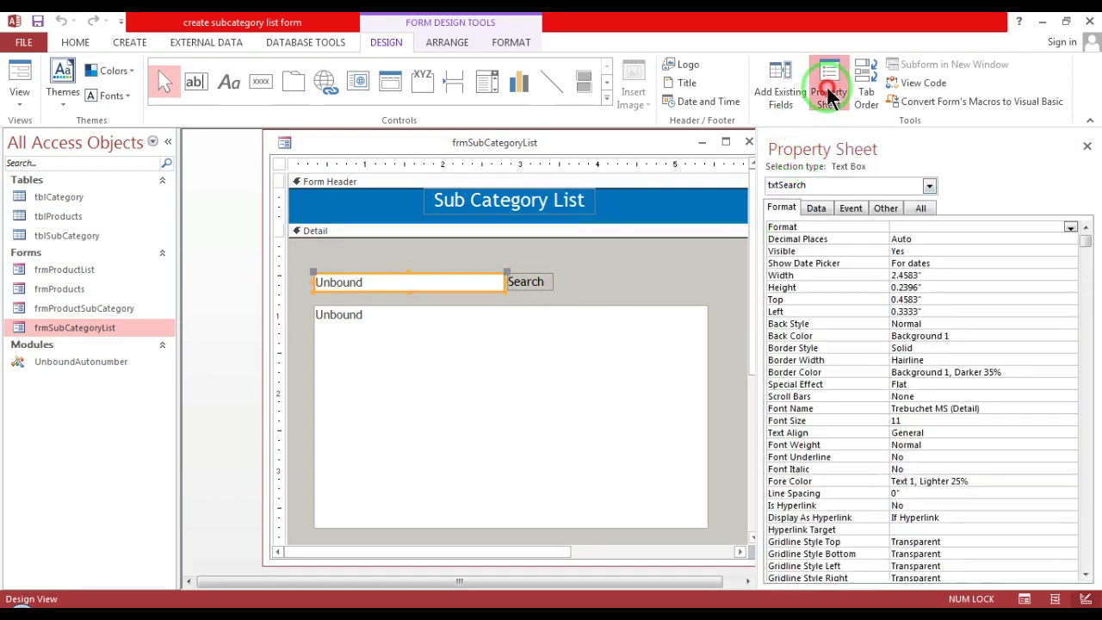
{"action": "left_click", "coordinate": [828, 85]}
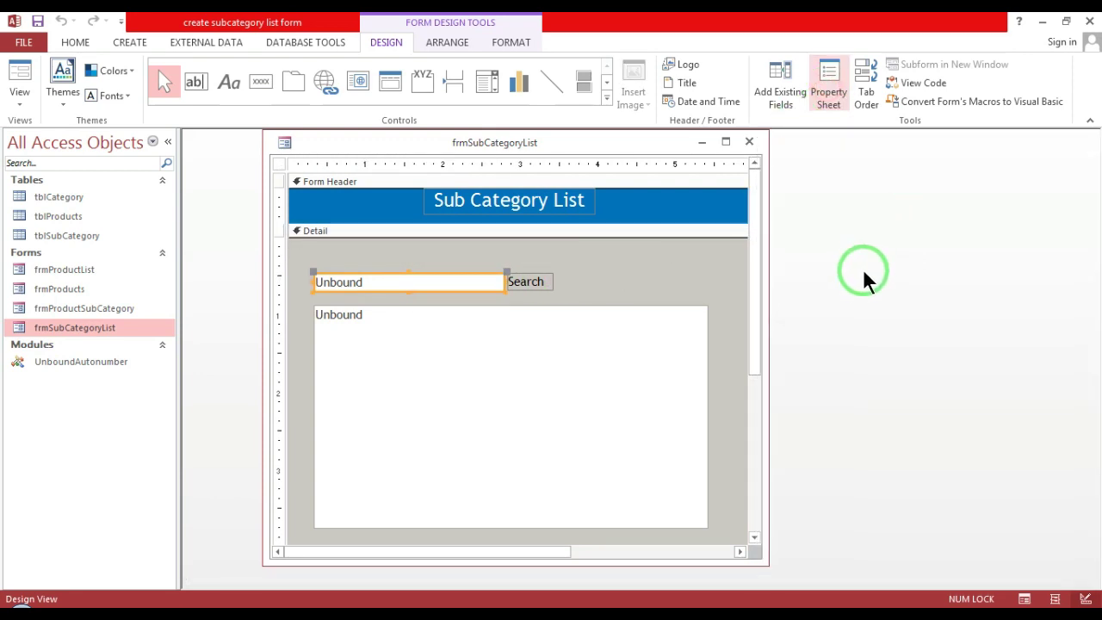
{"action": "left_click", "coordinate": [818, 90]}
{"action": "left_click", "coordinate": [824, 86]}
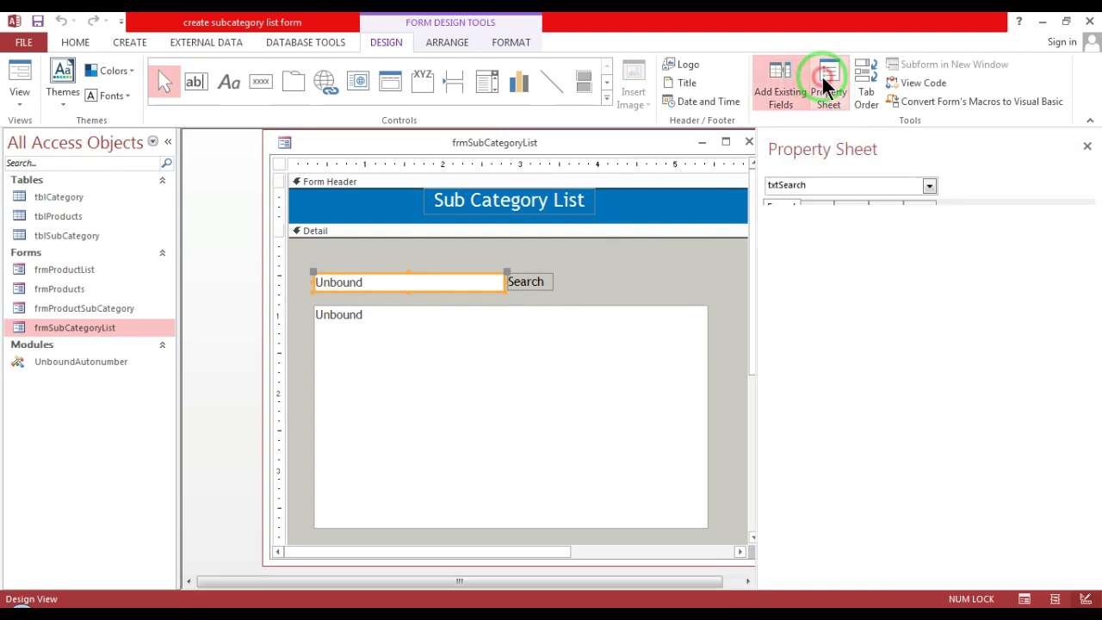
Open txtSearch's On Key Up event procedure and examine its recordset and connection declarations and the connection setup lines.
{"action": "left_click", "coordinate": [852, 208]}
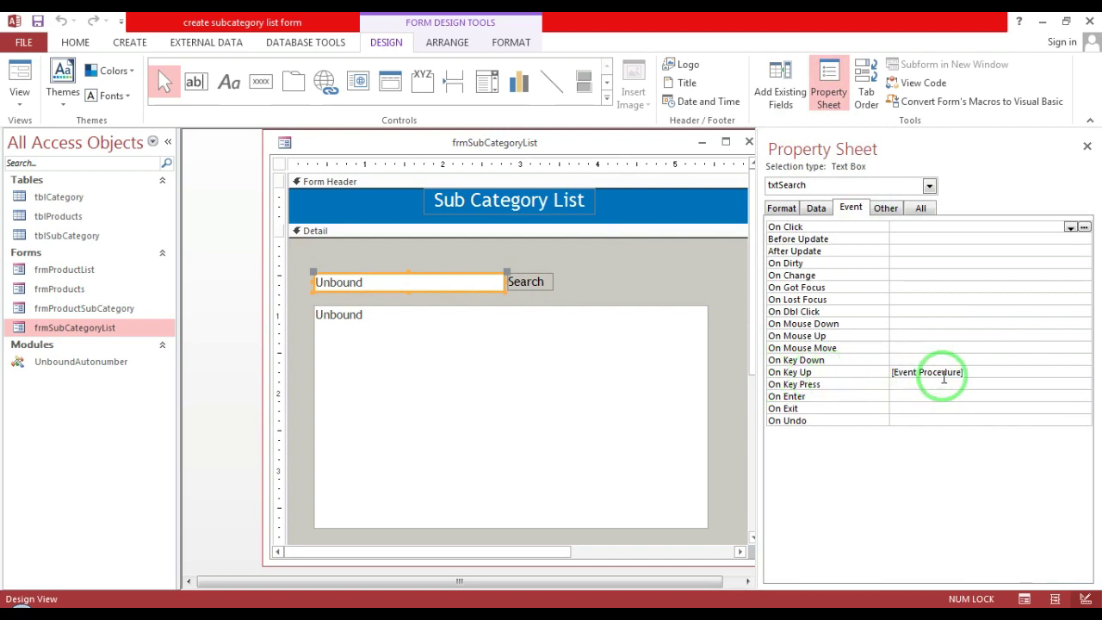
{"action": "left_click", "coordinate": [978, 372]}
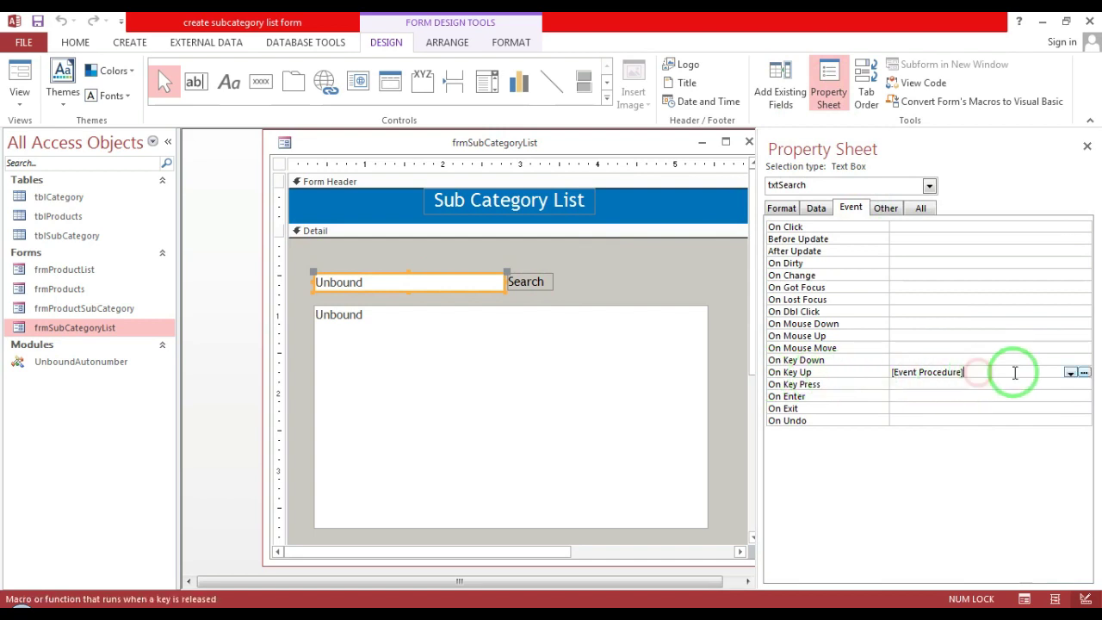
{"action": "left_click", "coordinate": [1083, 373]}
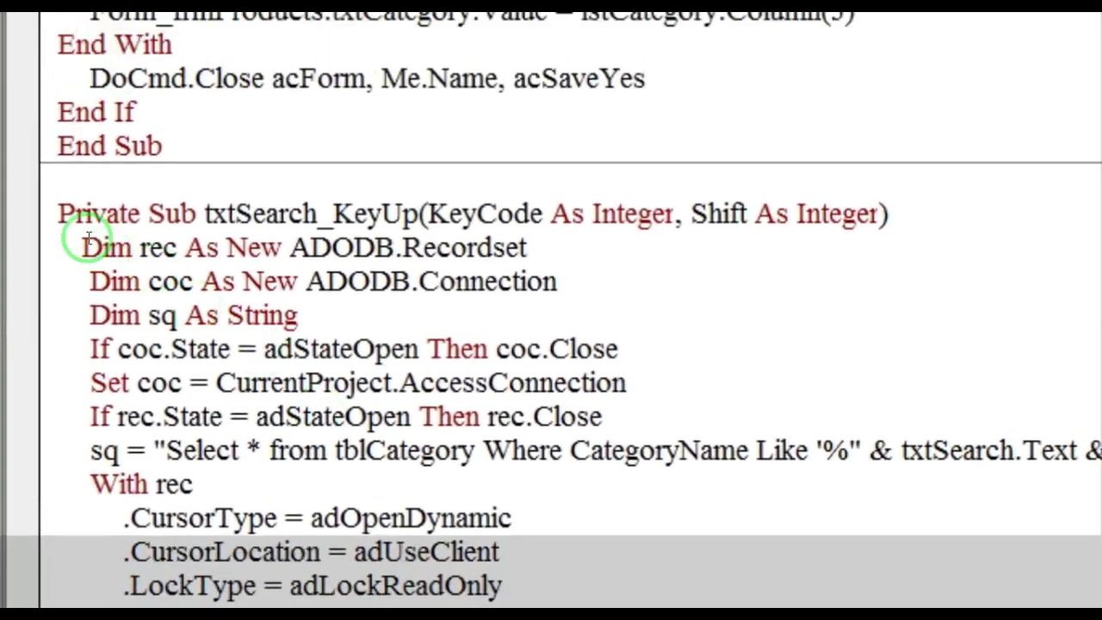
{"action": "left_click_drag", "start_coordinate": [77, 156], "coordinate": [610, 187]}
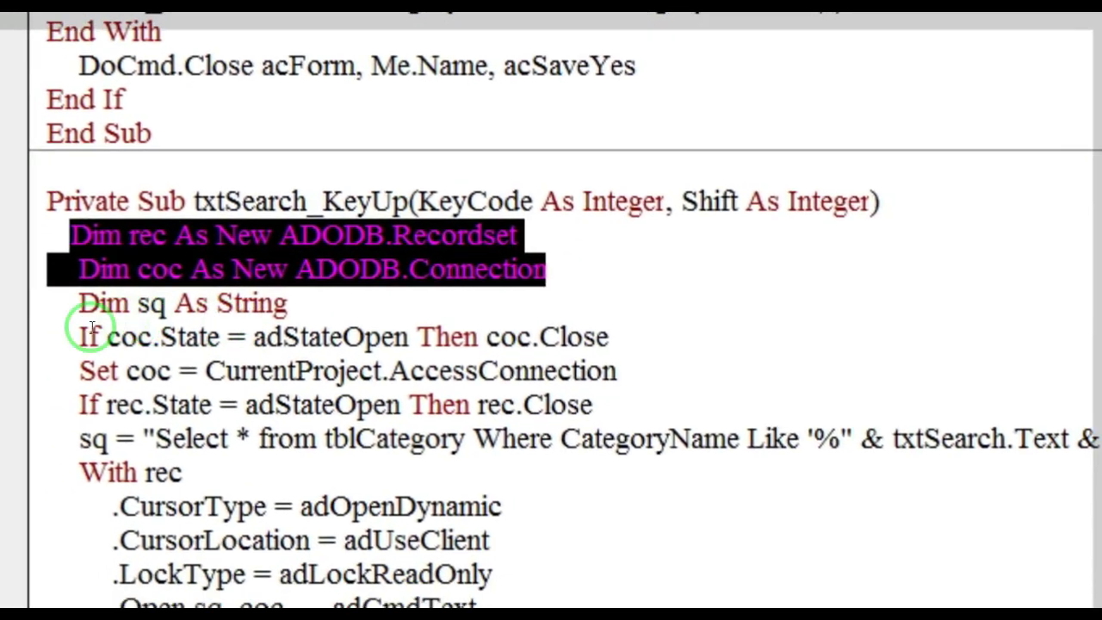
{"action": "left_click_drag", "start_coordinate": [50, 337], "coordinate": [633, 388]}
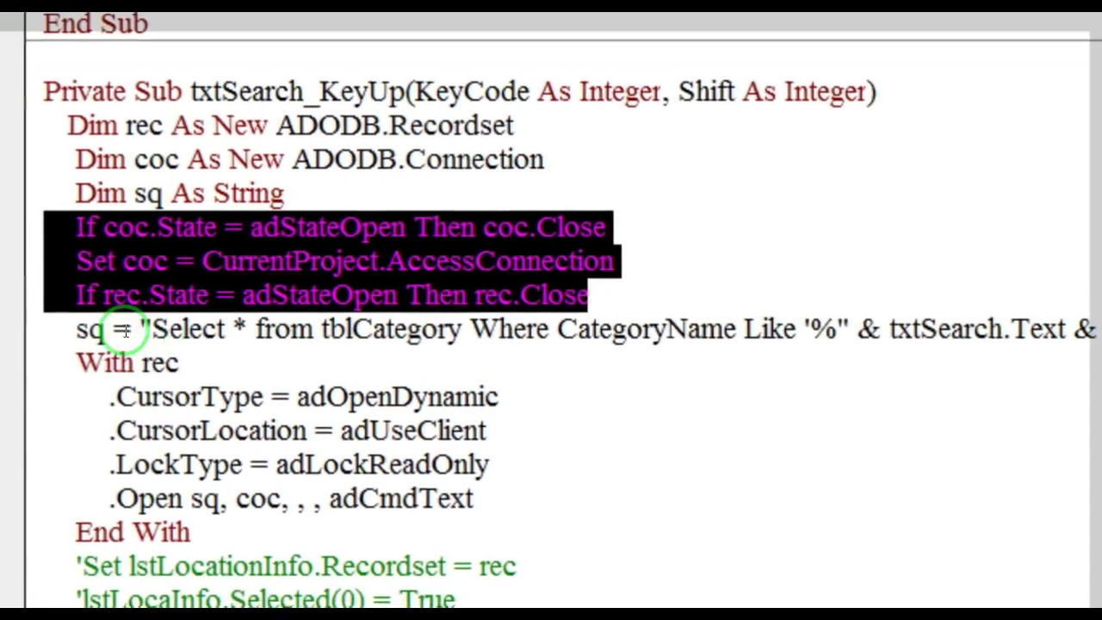
Examine the sq query string, highlighting tblCategory, CategoryName and the txtSearch reference in the Like condition.
{"action": "left_click", "coordinate": [122, 386]}
{"action": "left_click_drag", "start_coordinate": [219, 307], "coordinate": [254, 303]}
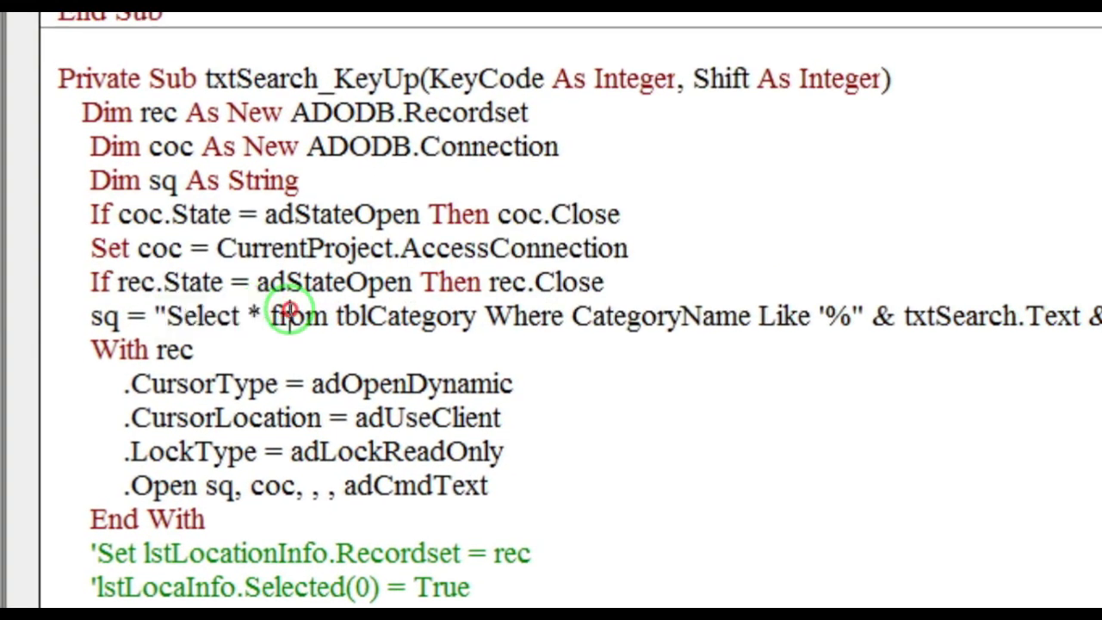
{"action": "double_click", "coordinate": [401, 314]}
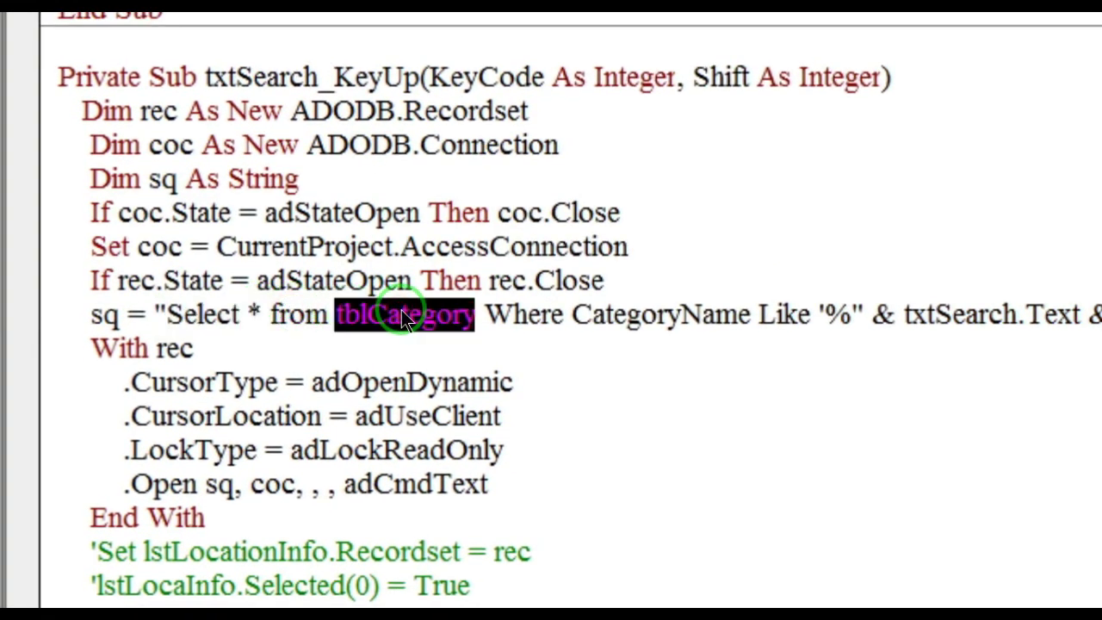
{"action": "double_click", "coordinate": [602, 315]}
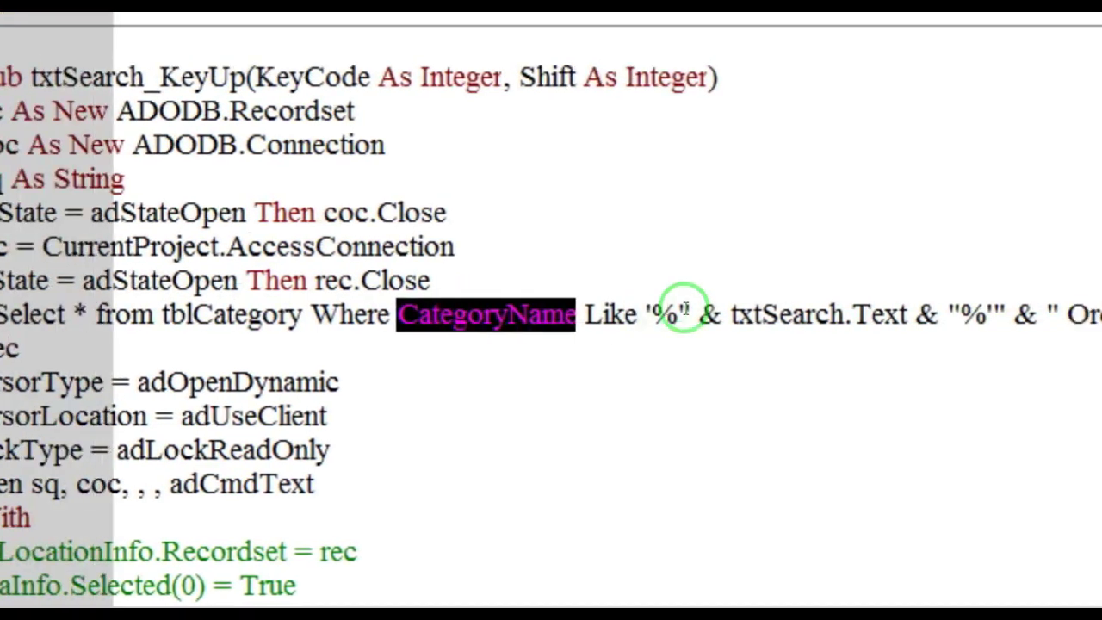
{"action": "left_click_drag", "start_coordinate": [736, 314], "coordinate": [796, 314]}
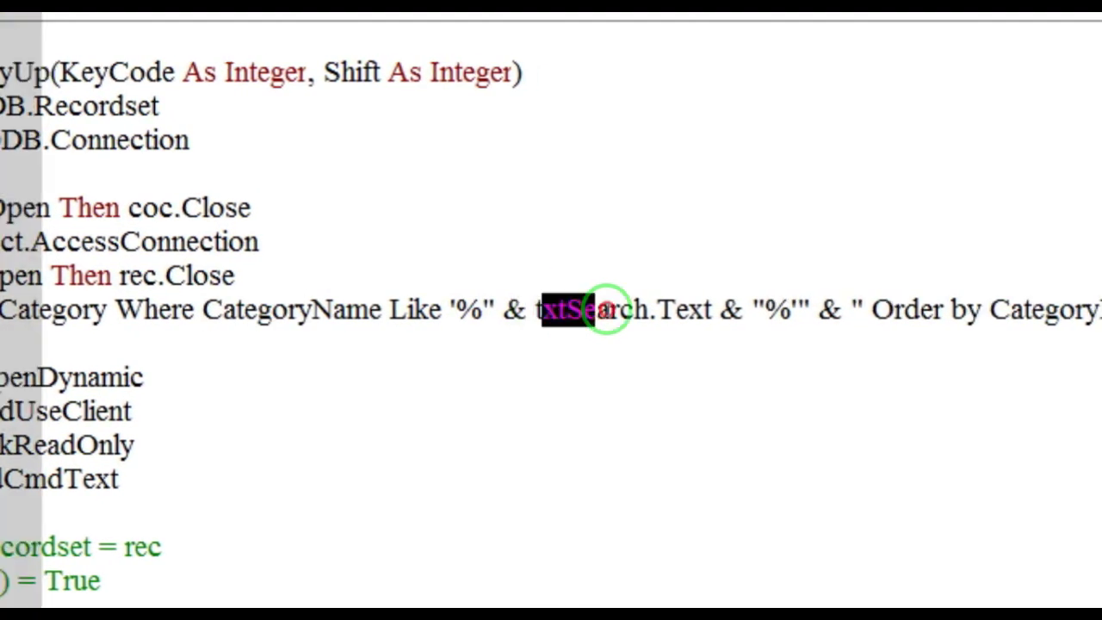
{"action": "left_click_drag", "start_coordinate": [609, 310], "coordinate": [635, 311]}
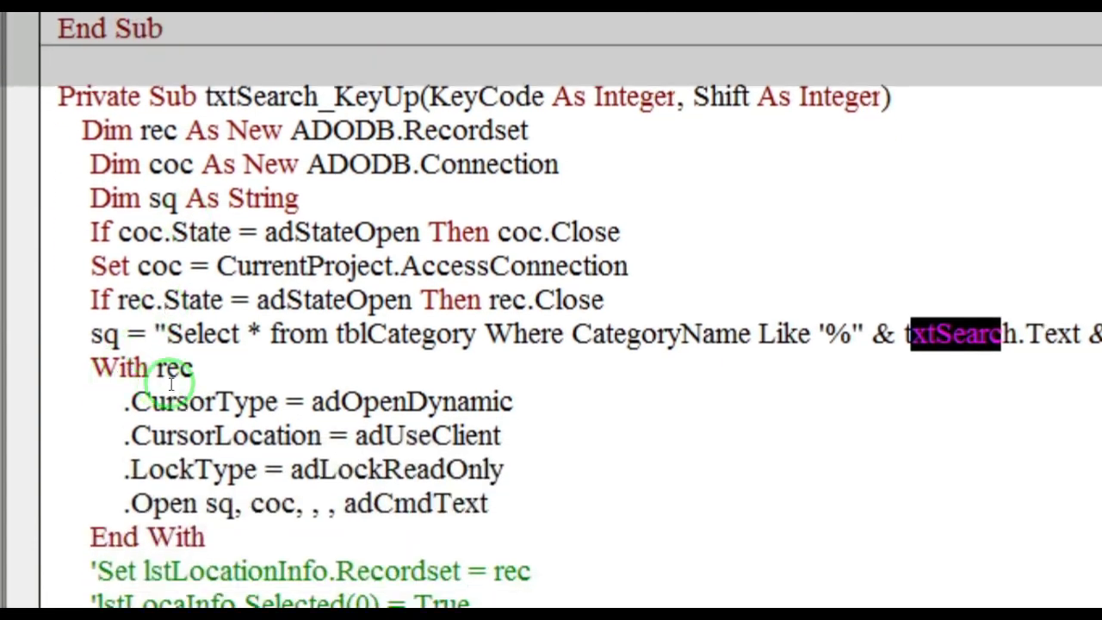
Examine the rec cursor, lock and open settings and the two lstCategory lines ending txtSearch_KeyUp.
{"action": "left_click_drag", "start_coordinate": [105, 573], "coordinate": [441, 602]}
{"action": "left_click_drag", "start_coordinate": [441, 353], "coordinate": [546, 404]}
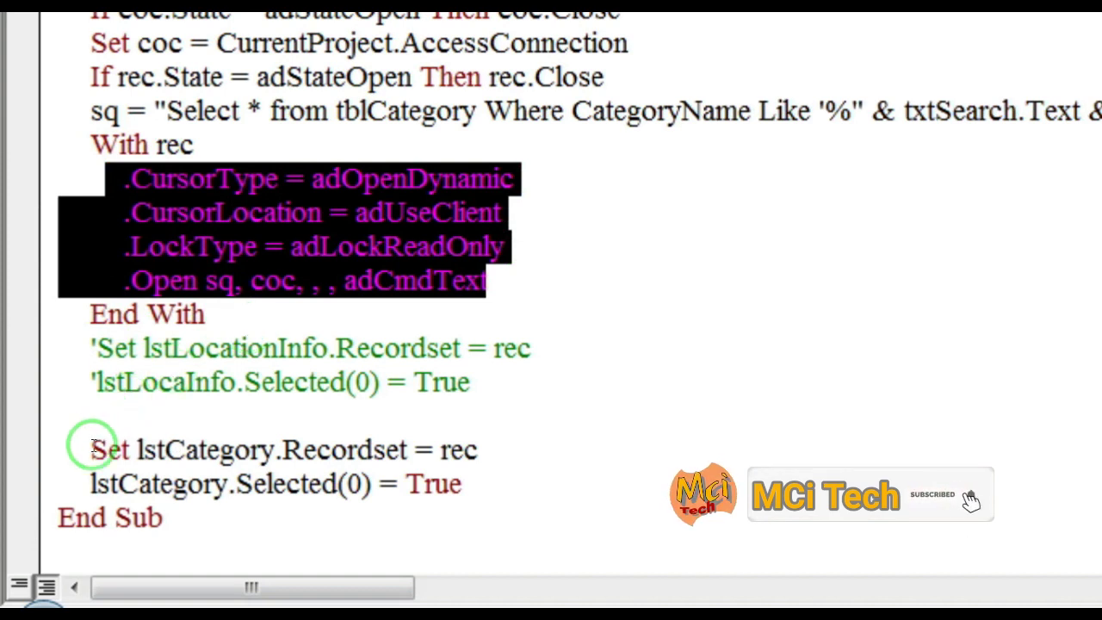
{"action": "double_click", "coordinate": [190, 449]}
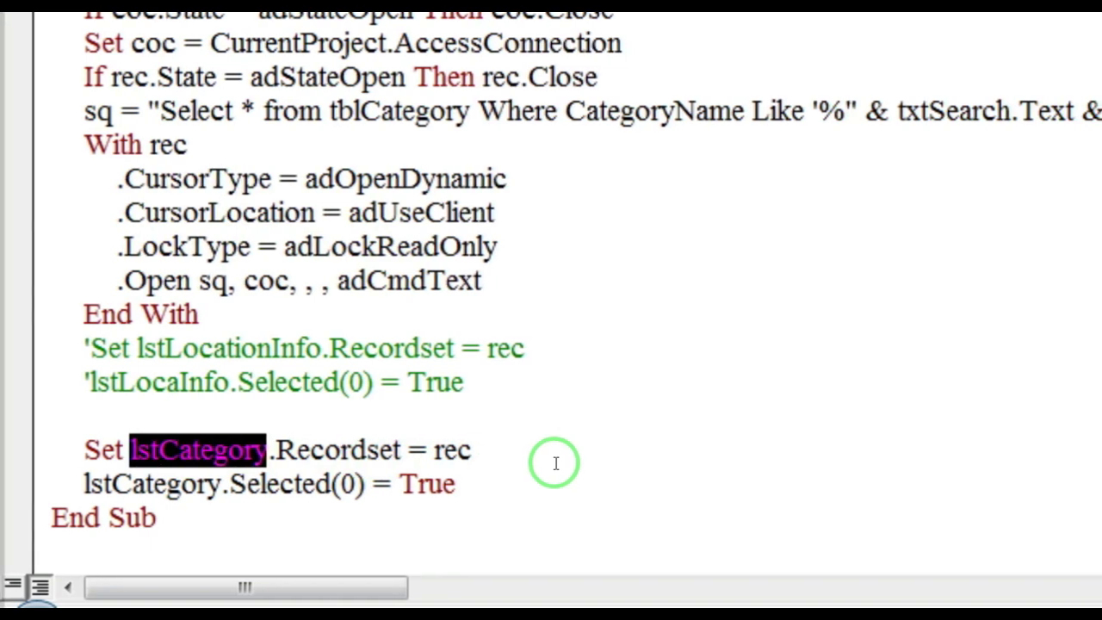
{"action": "double_click", "coordinate": [129, 484]}
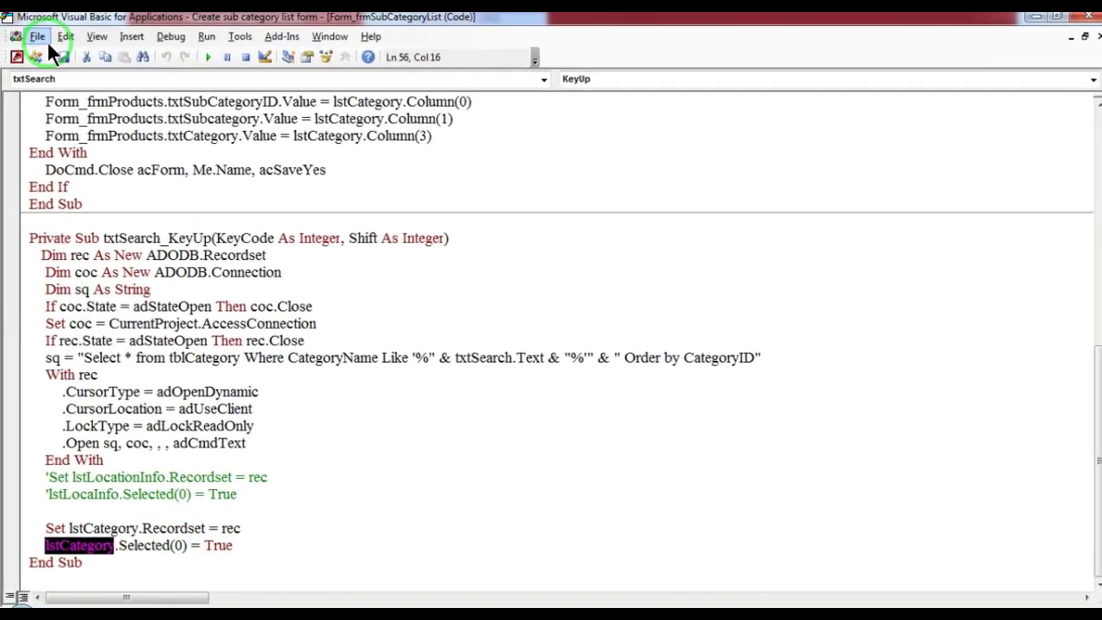
Close the code editor, the property sheet and the frmSubCategoryList form.
{"action": "left_click", "coordinate": [1088, 26]}
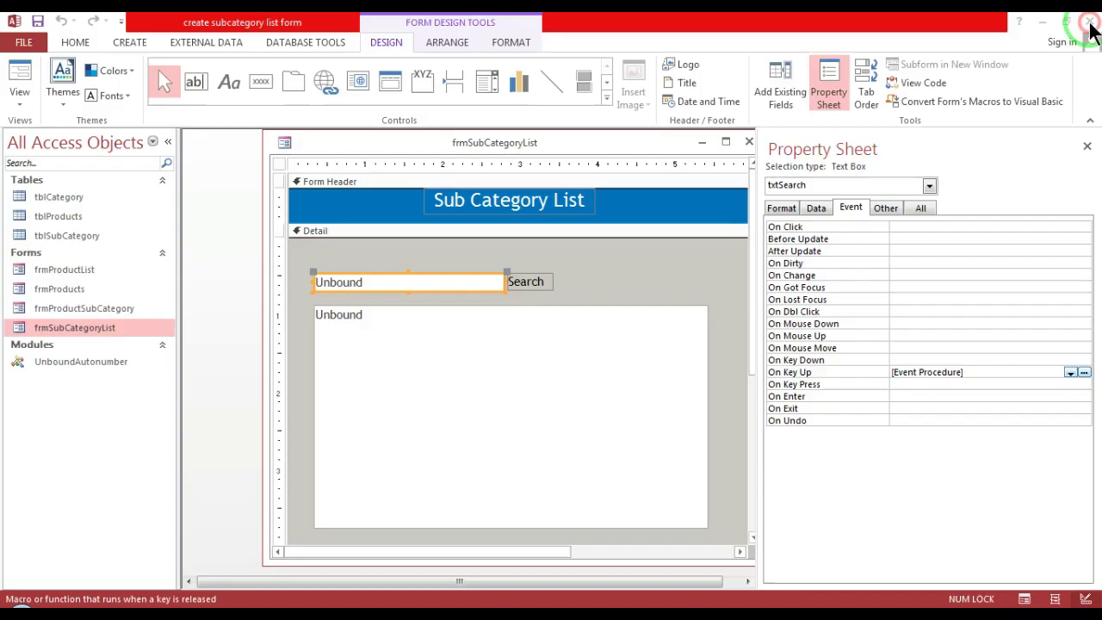
{"action": "left_click", "coordinate": [1086, 148]}
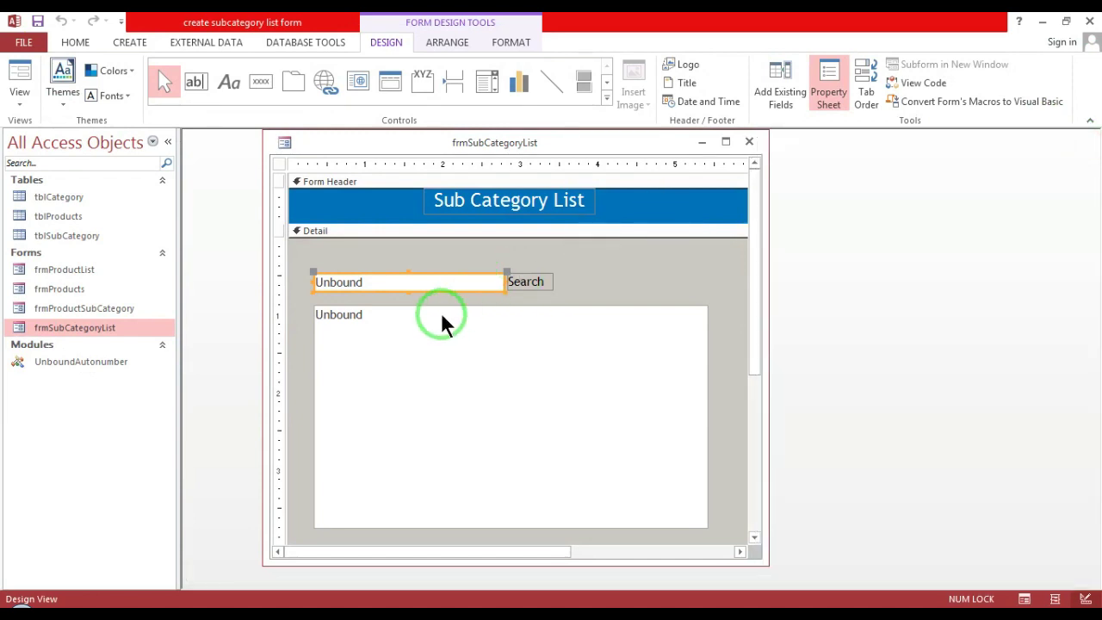
{"action": "left_click", "coordinate": [748, 141]}
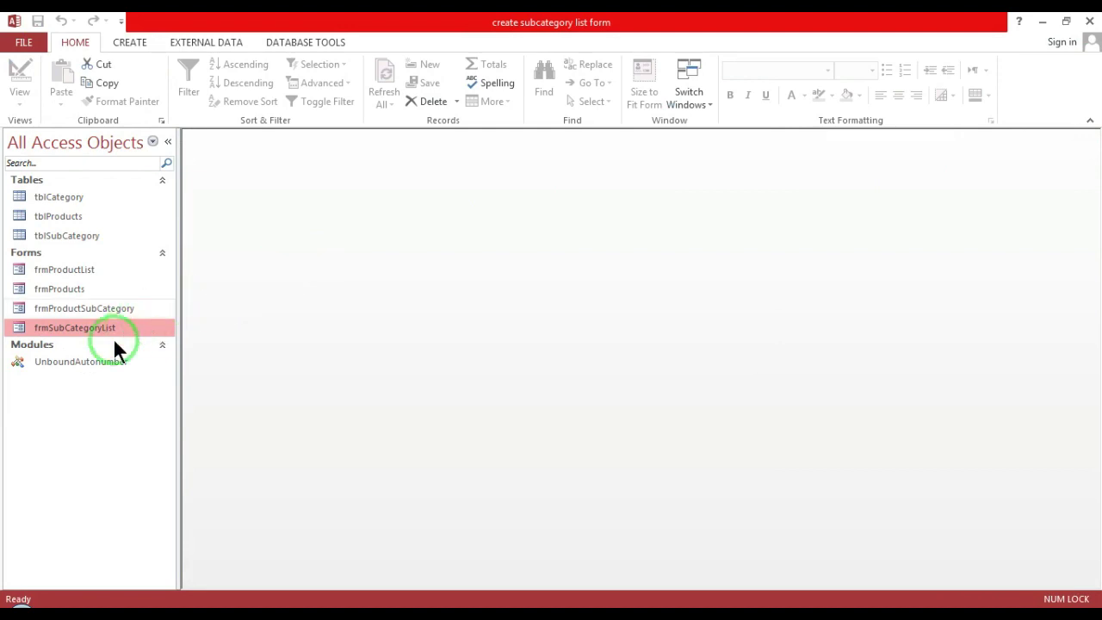
Open the frmSubCategoryList form, test its search box with "pow", and close the form.
{"action": "double_click", "coordinate": [97, 325]}
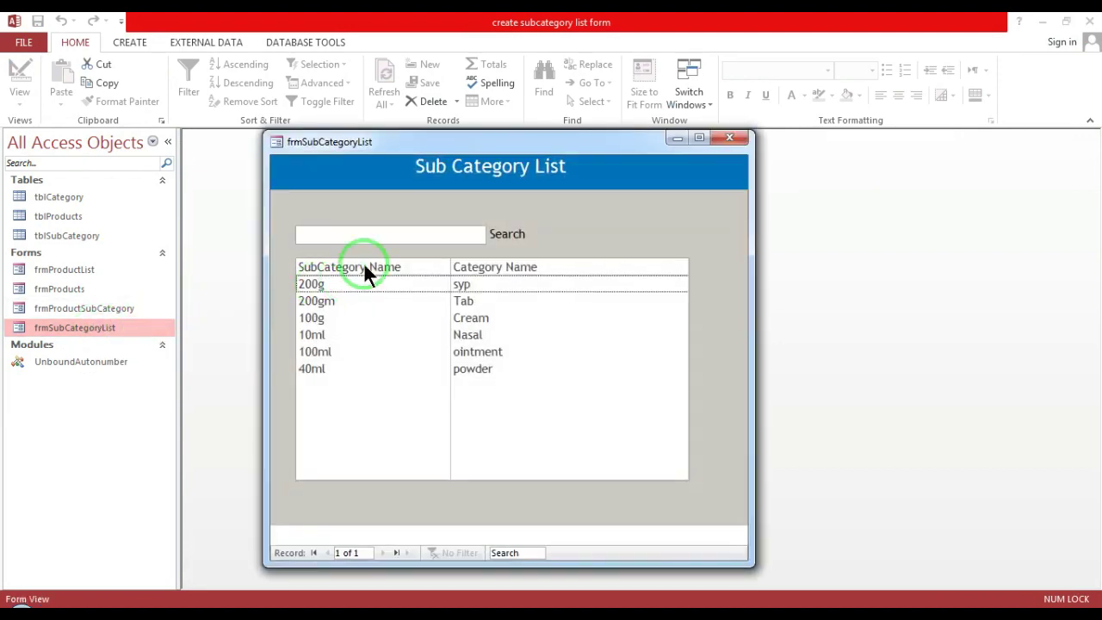
{"action": "left_click", "coordinate": [364, 233]}
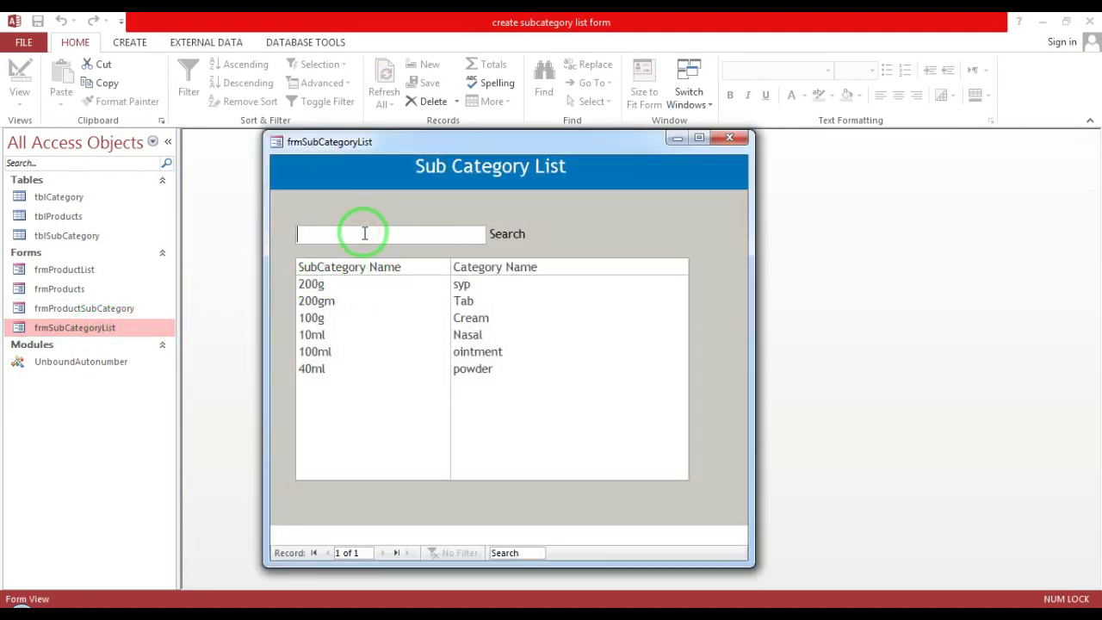
{"action": "type", "text": "pow"}
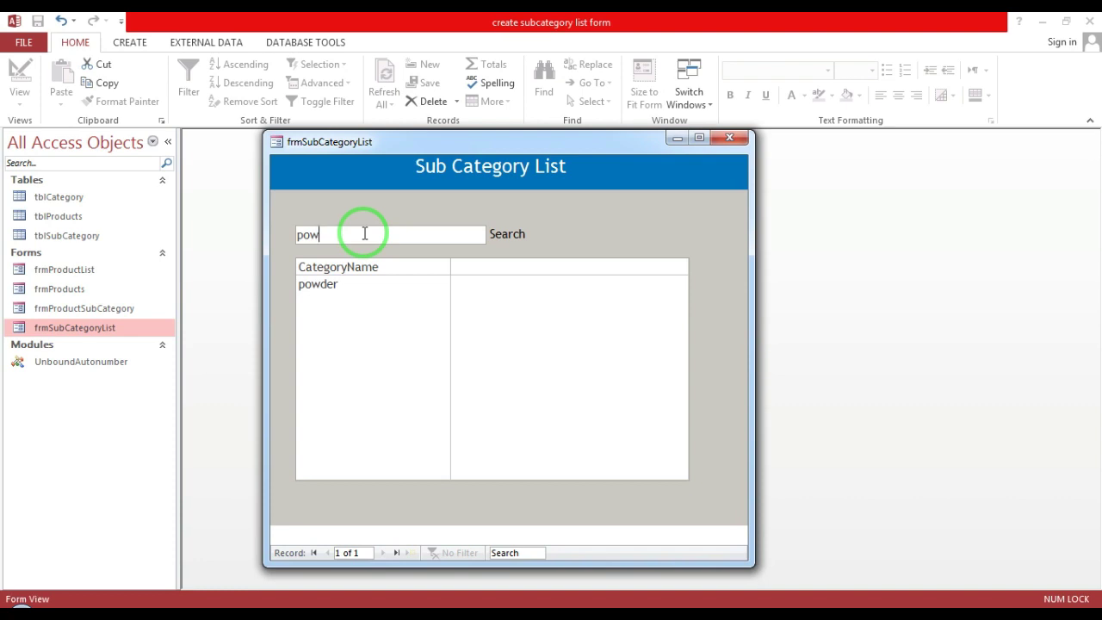
{"action": "left_click", "coordinate": [544, 202]}
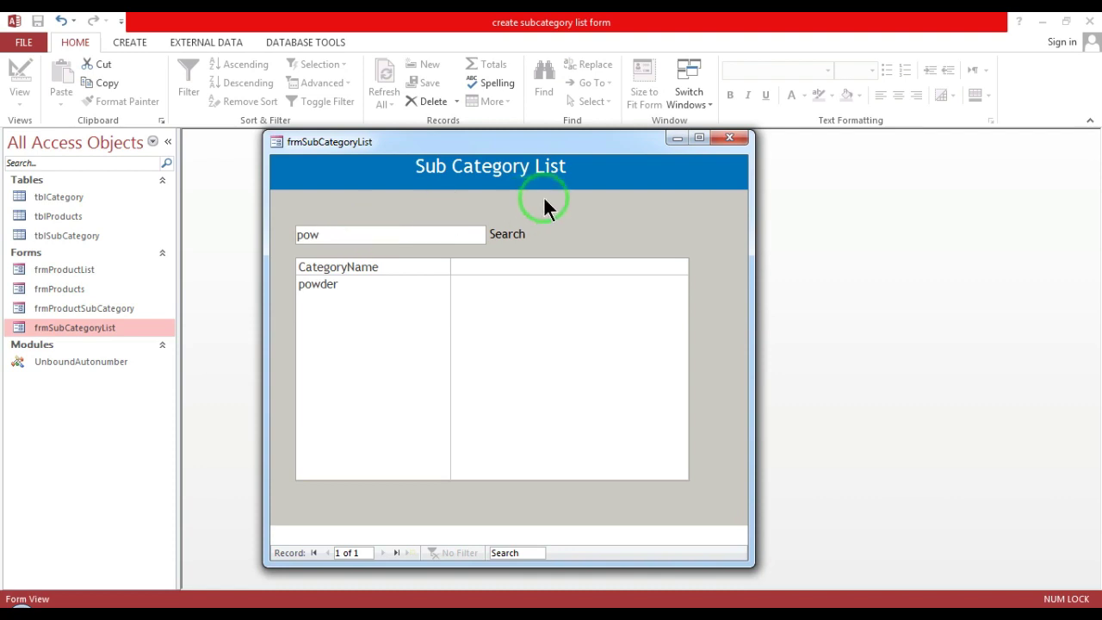
{"action": "left_click", "coordinate": [729, 138]}
Open frmProducts in Design View and display the properties of the ellipsis button beside the Subcategory field.
{"action": "double_click", "coordinate": [77, 290]}
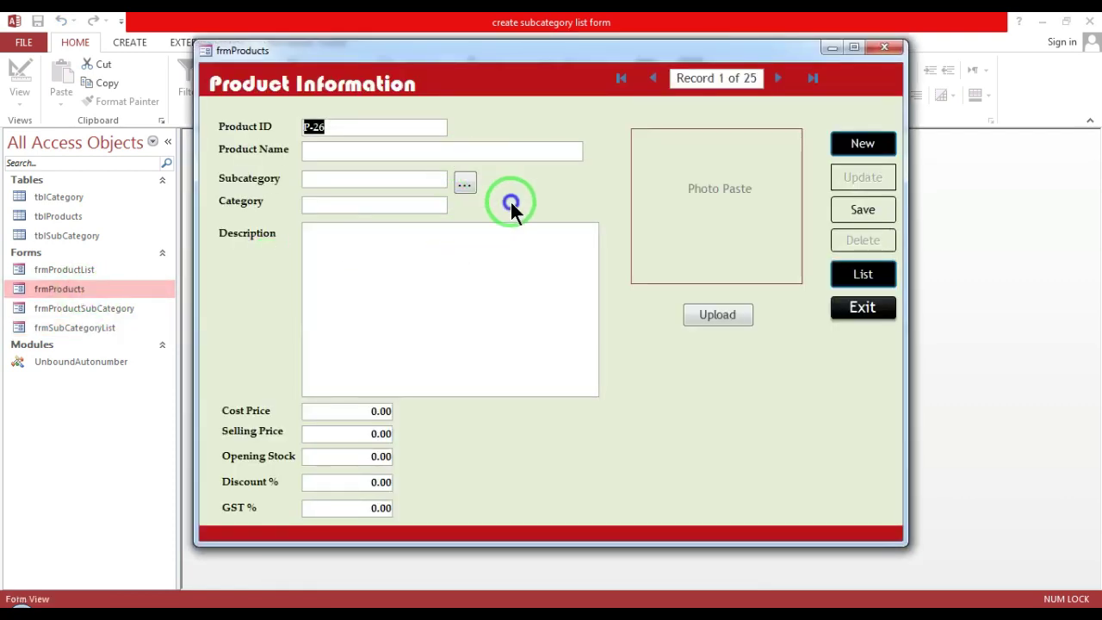
{"action": "right_click", "coordinate": [510, 203]}
{"action": "left_click", "coordinate": [561, 231]}
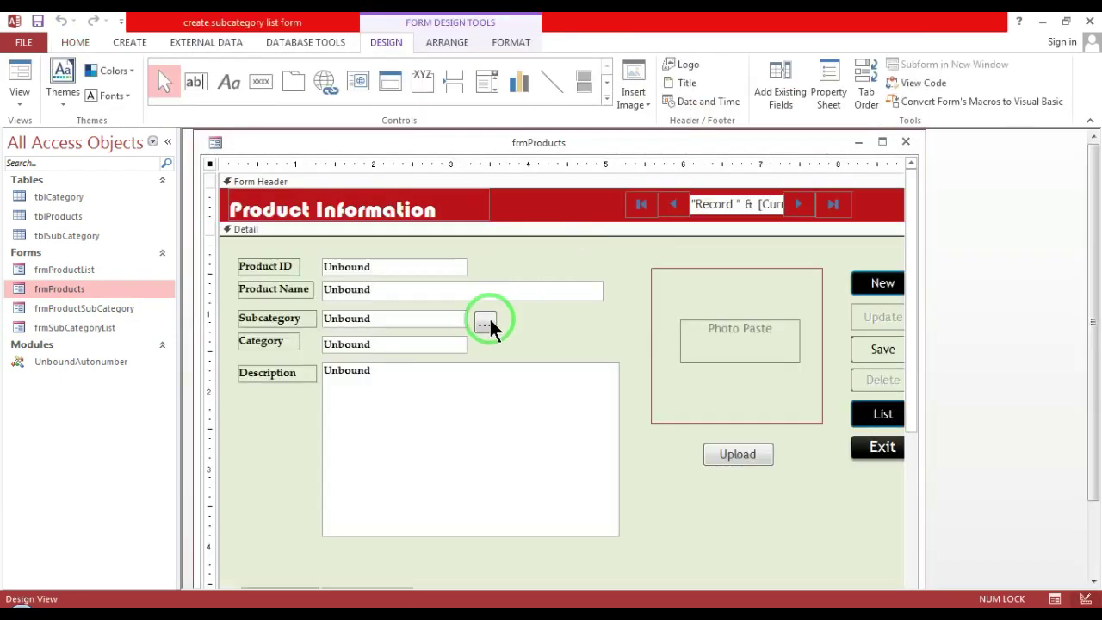
{"action": "left_click", "coordinate": [486, 322]}
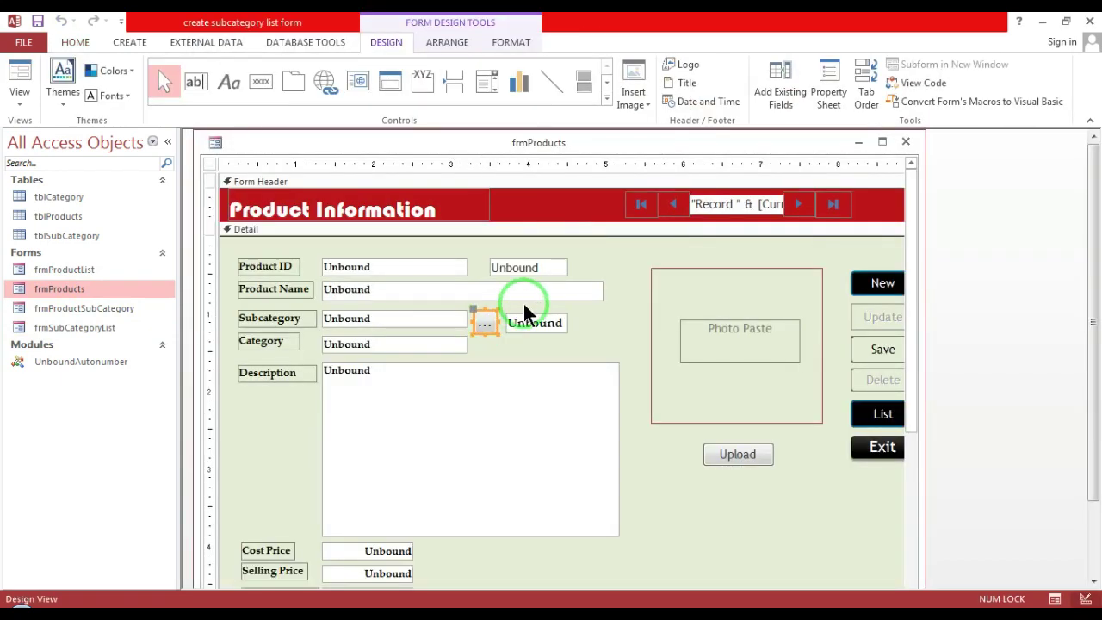
{"action": "double_click", "coordinate": [485, 321]}
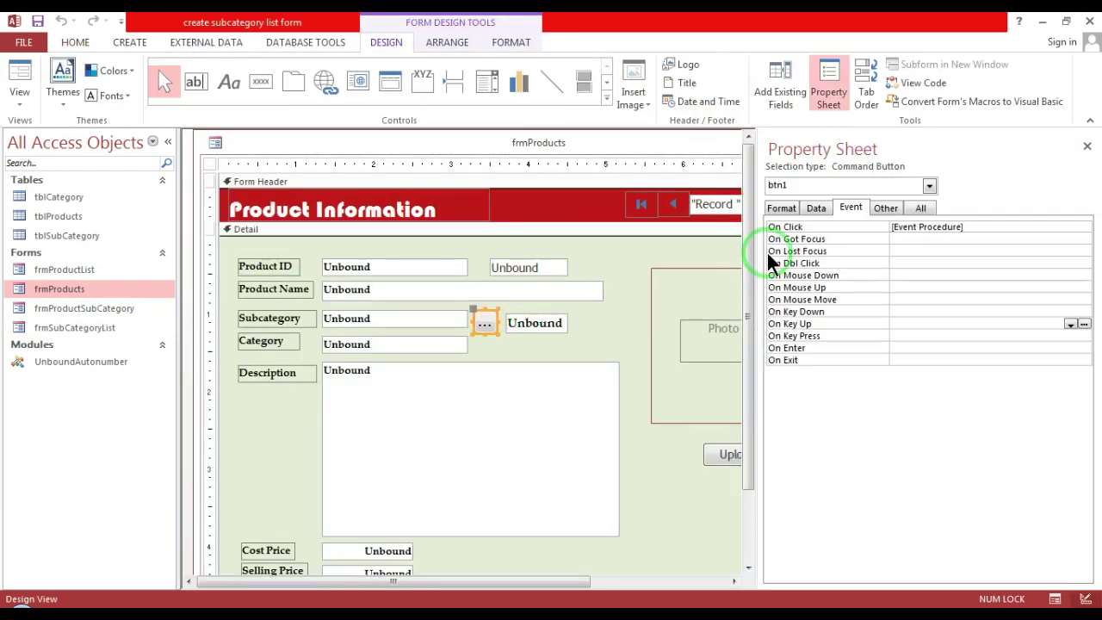
Open btn1's On Click event procedure and examine the DoCmd.OpenForm call, highlighting OpenForm and frmSubCategoryList.
{"action": "left_click", "coordinate": [981, 227]}
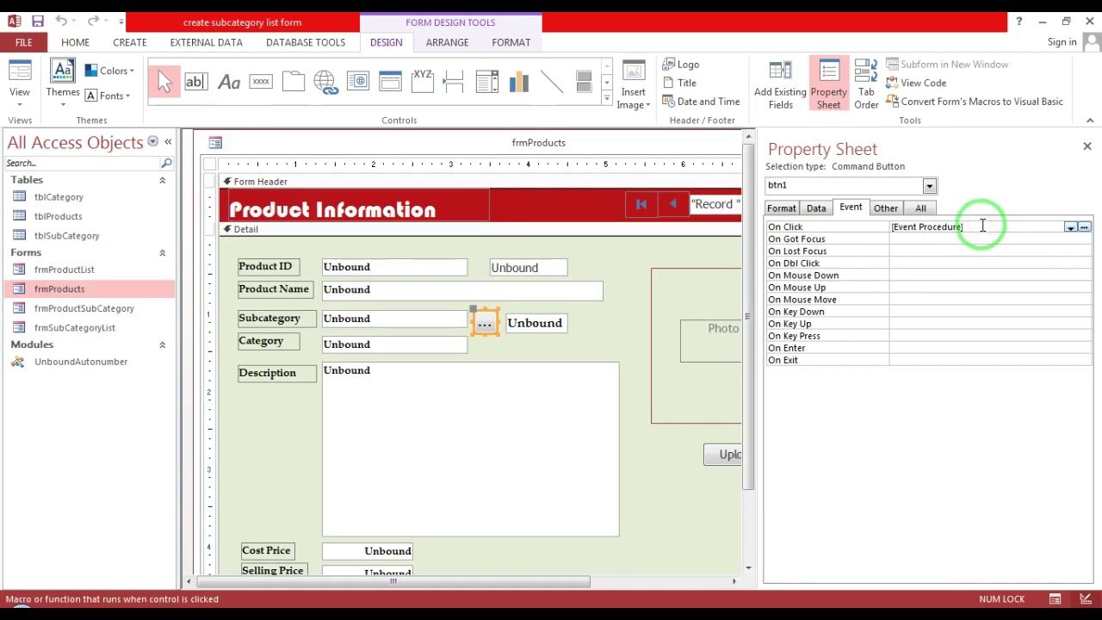
{"action": "left_click", "coordinate": [1083, 227]}
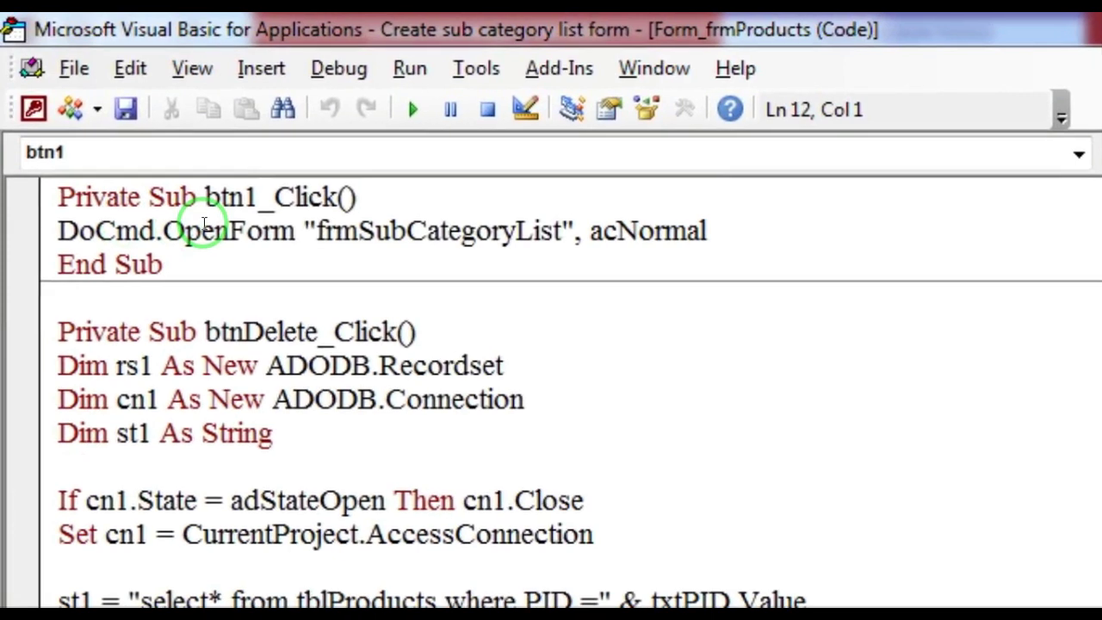
{"action": "double_click", "coordinate": [206, 229]}
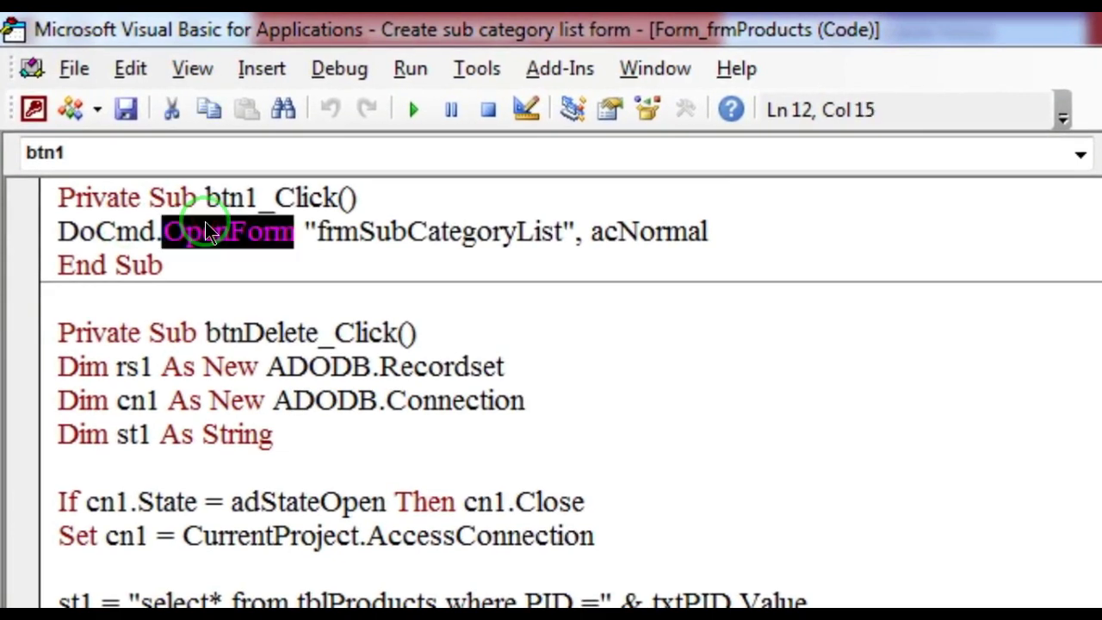
{"action": "double_click", "coordinate": [410, 226]}
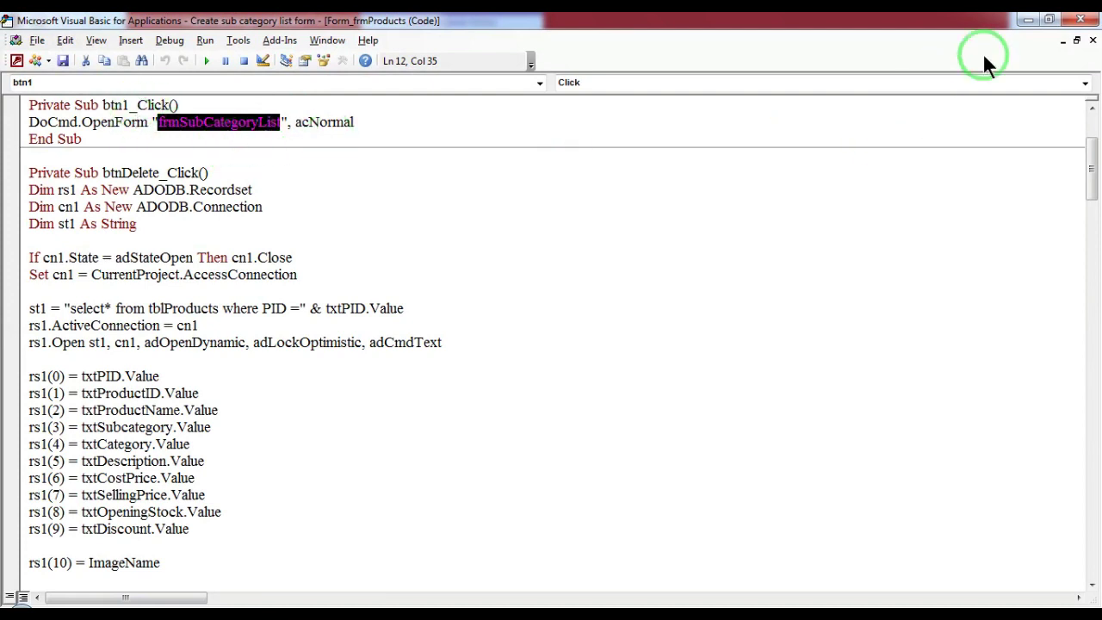
Close the code editor, the property sheet and the frmProducts form.
{"action": "left_click", "coordinate": [1075, 19]}
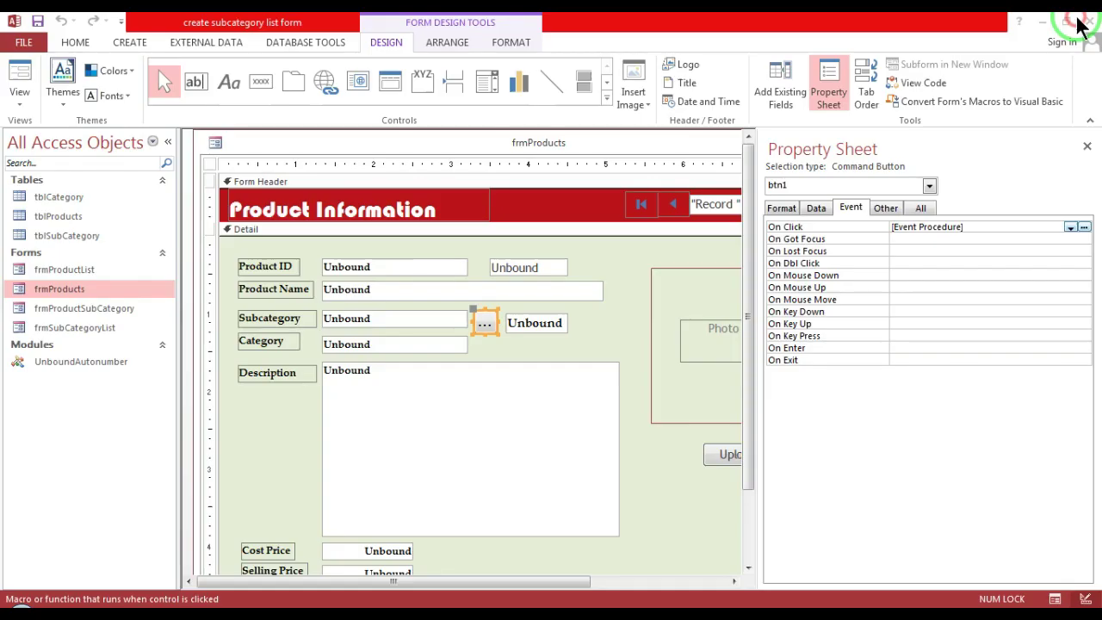
{"action": "left_click", "coordinate": [1087, 147]}
{"action": "left_click", "coordinate": [905, 141]}
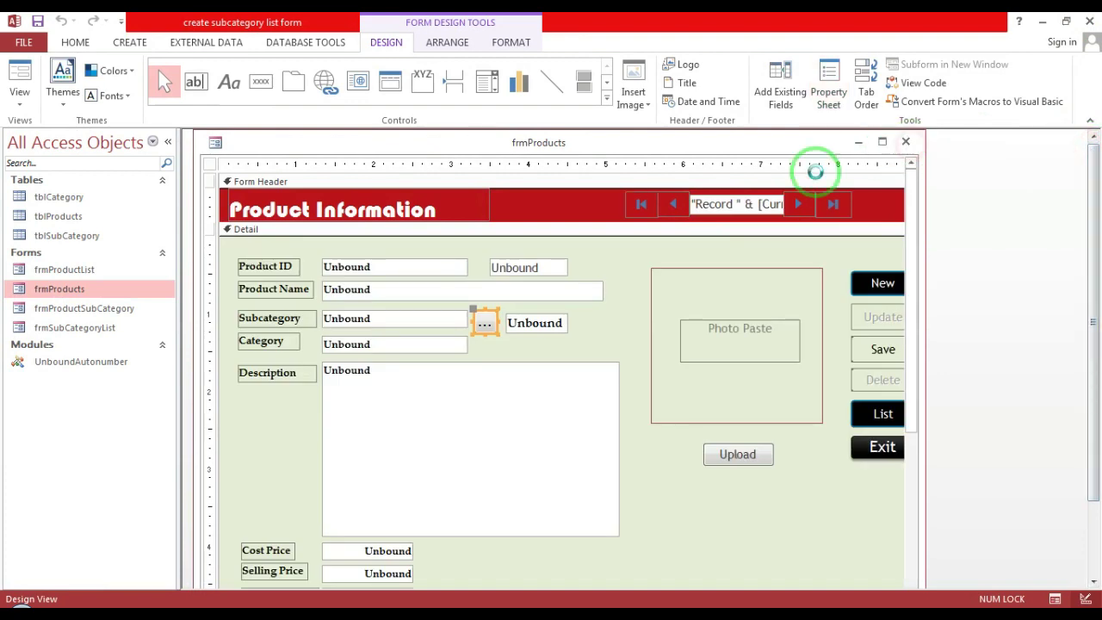
{"action": "left_click", "coordinate": [488, 362]}
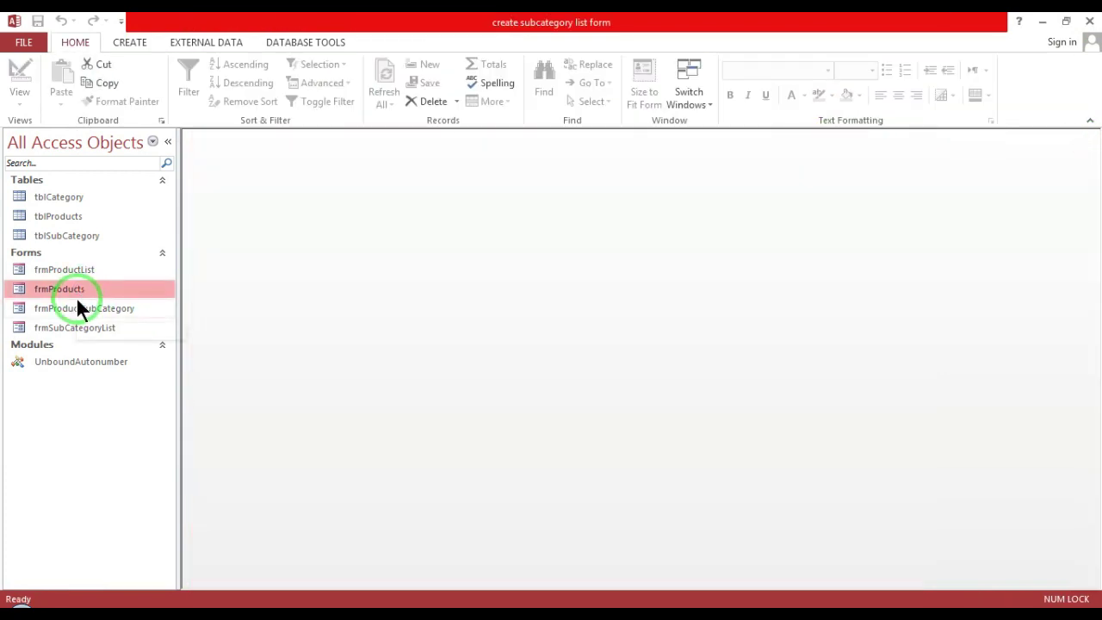
Open frmProducts, enter Aciloc as the Product Name, and test the ellipsis button that opens the subcategory list.
{"action": "double_click", "coordinate": [77, 295]}
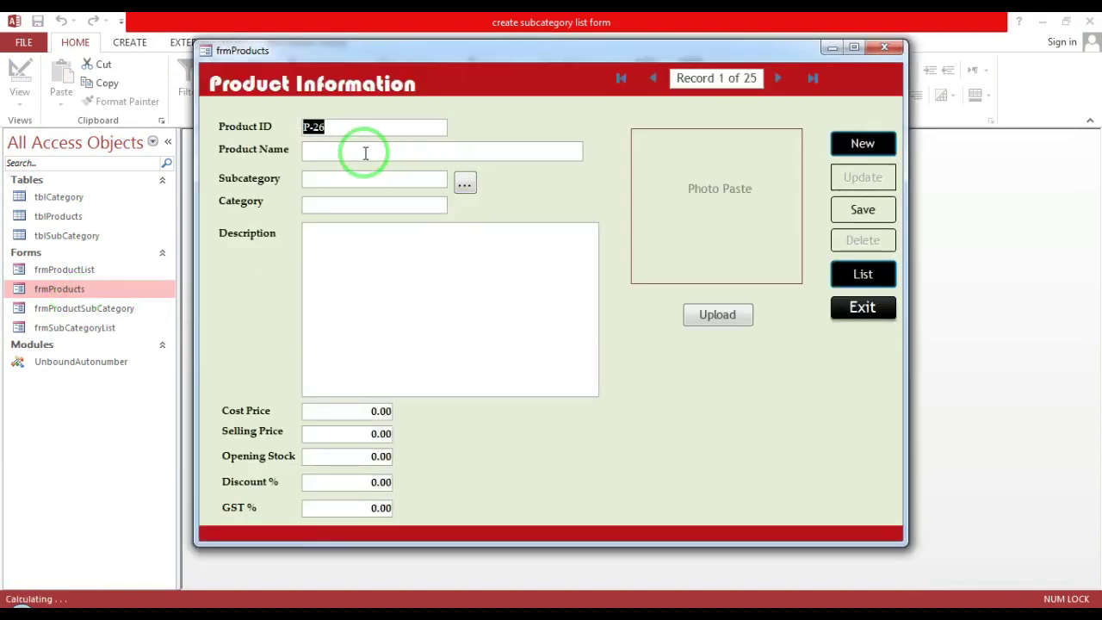
{"action": "left_click", "coordinate": [324, 151]}
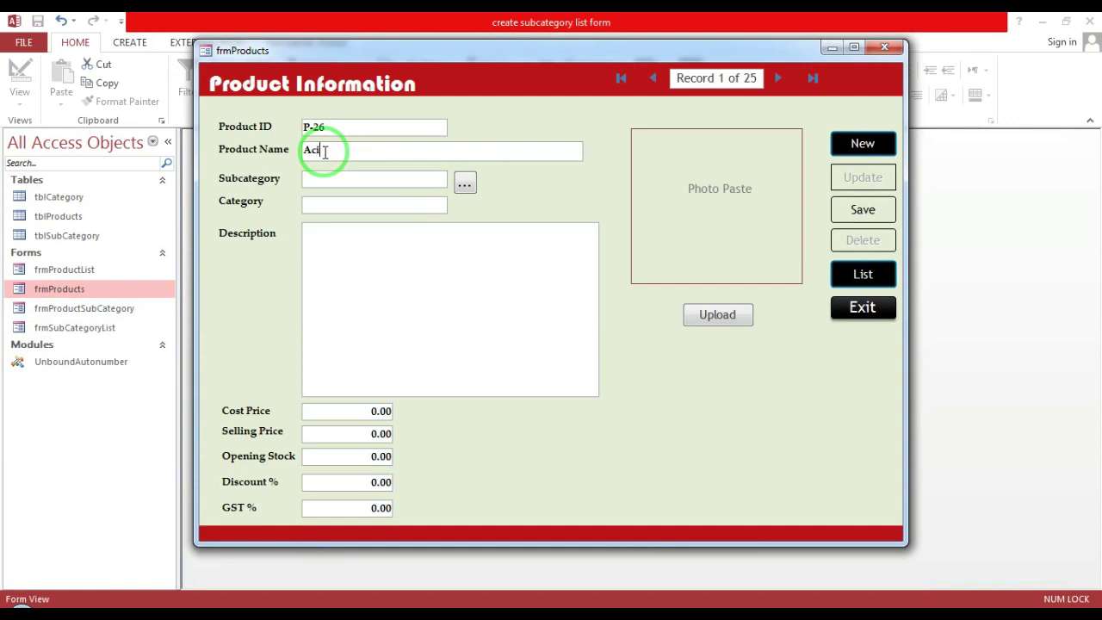
{"action": "key", "text": "Tab"}
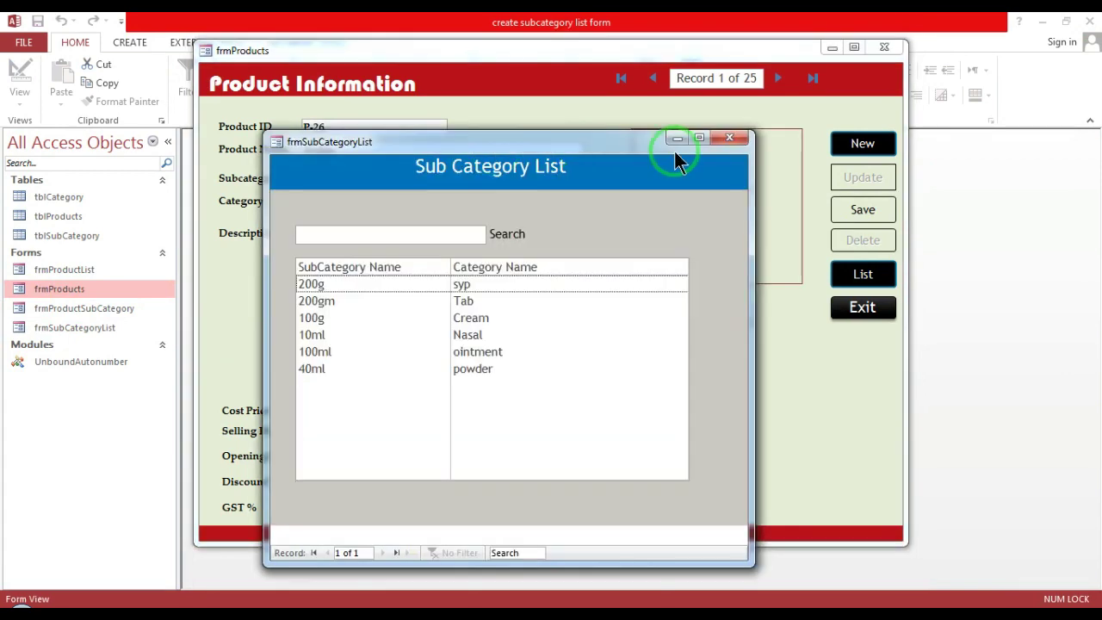
{"action": "left_click", "coordinate": [731, 138]}
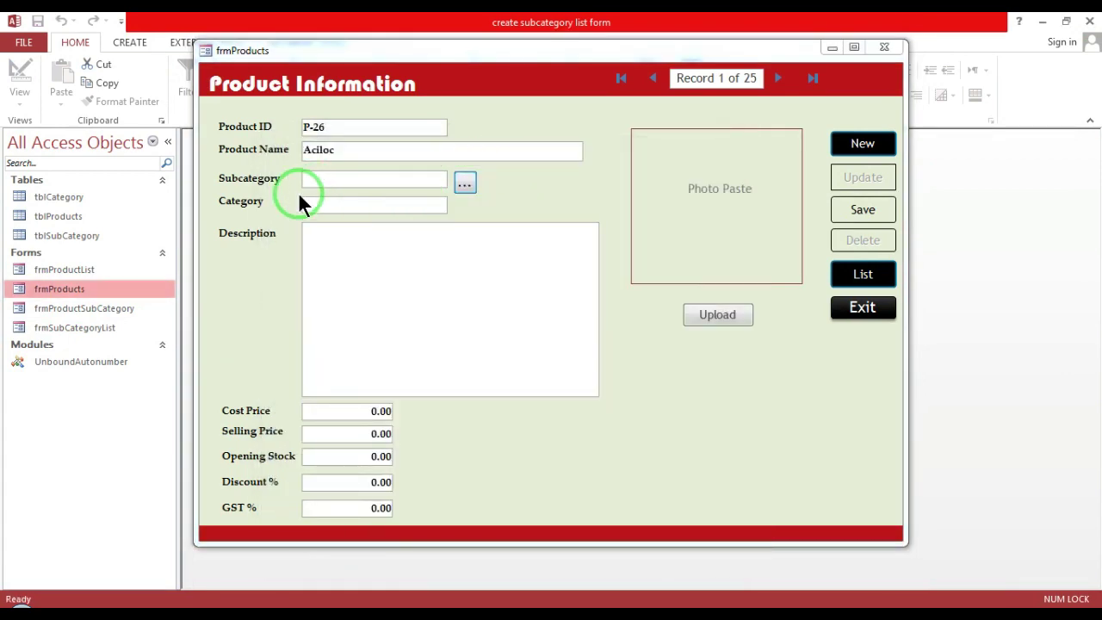
{"action": "left_click", "coordinate": [464, 182]}
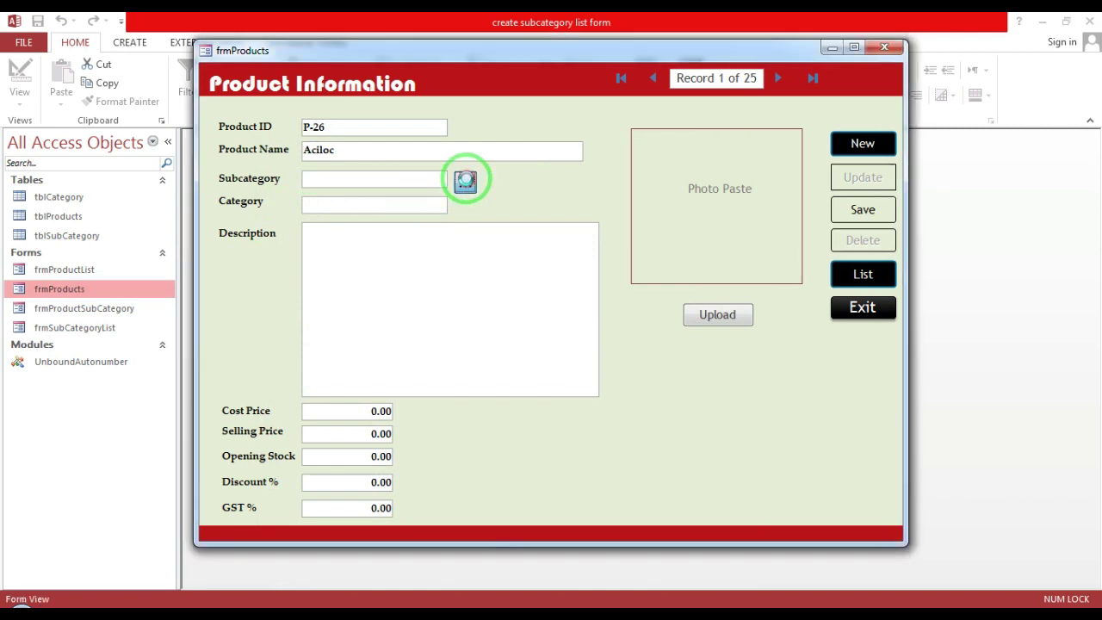